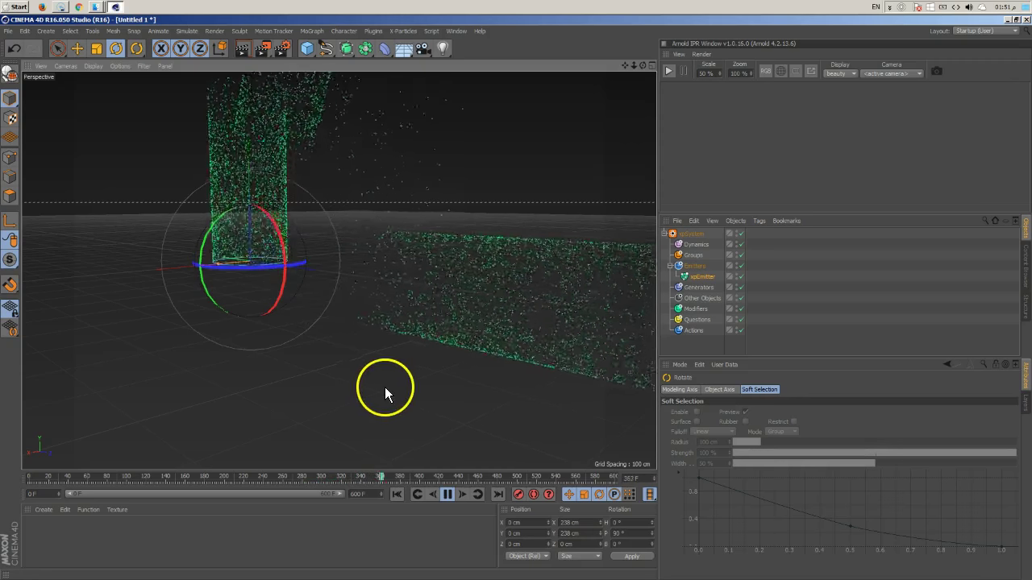
# Stop and rewind the particle simulation, and add a Kill control modifier to the system's Modifiers folder.
pyautogui.keyDown('alt'); pyautogui.moveTo(295, 272); pyautogui.dragTo(381, 352); pyautogui.keyUp('alt')
pyautogui.click(447, 494)
pyautogui.click(397, 495)
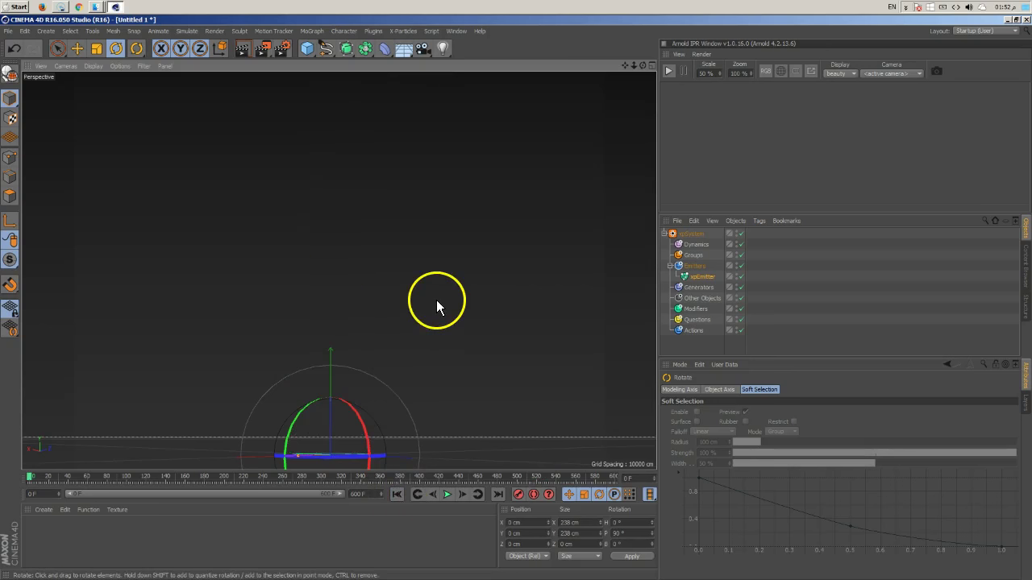
pyautogui.click(696, 309)
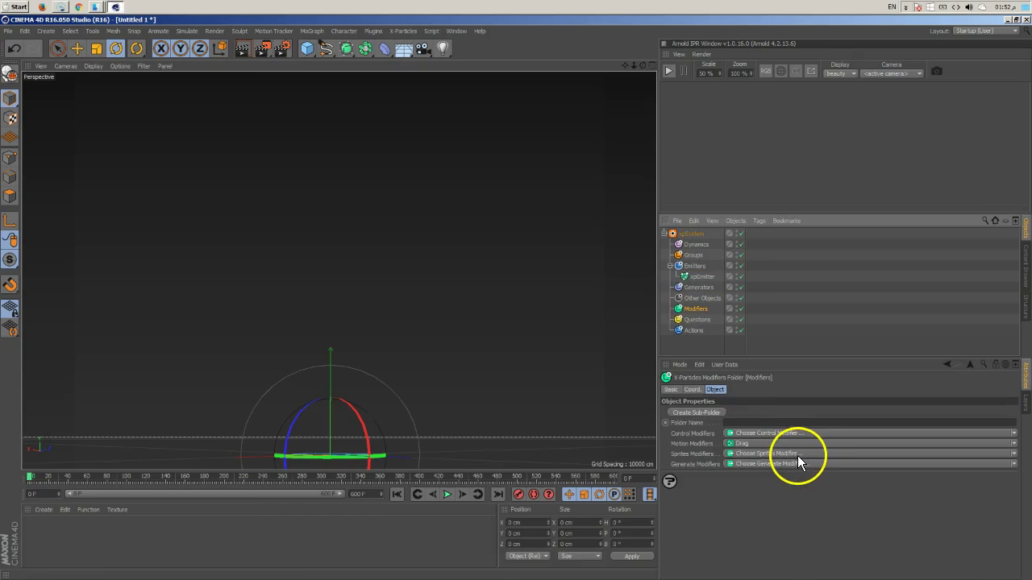
pyautogui.click(1018, 436)
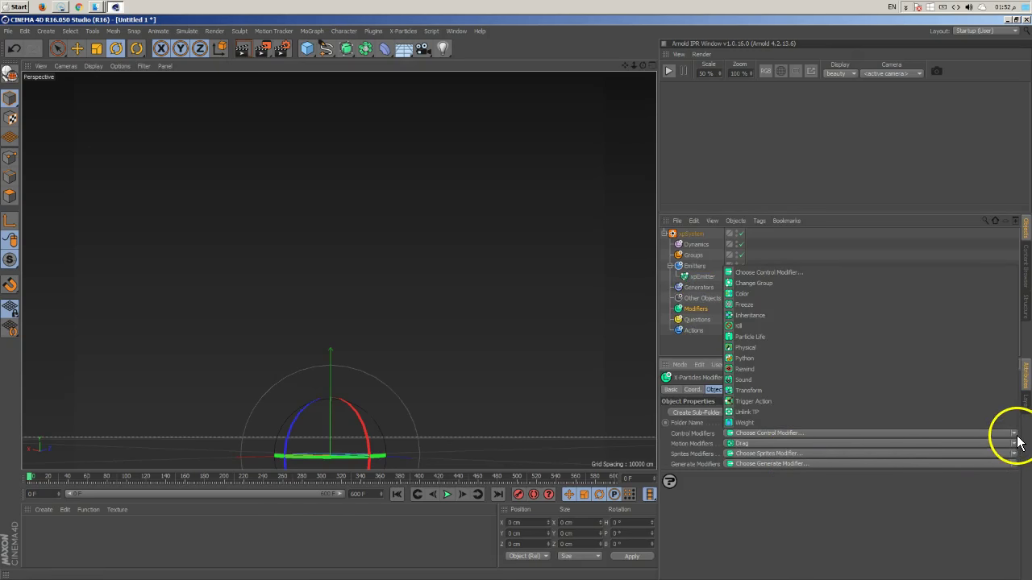
pyautogui.click(760, 325)
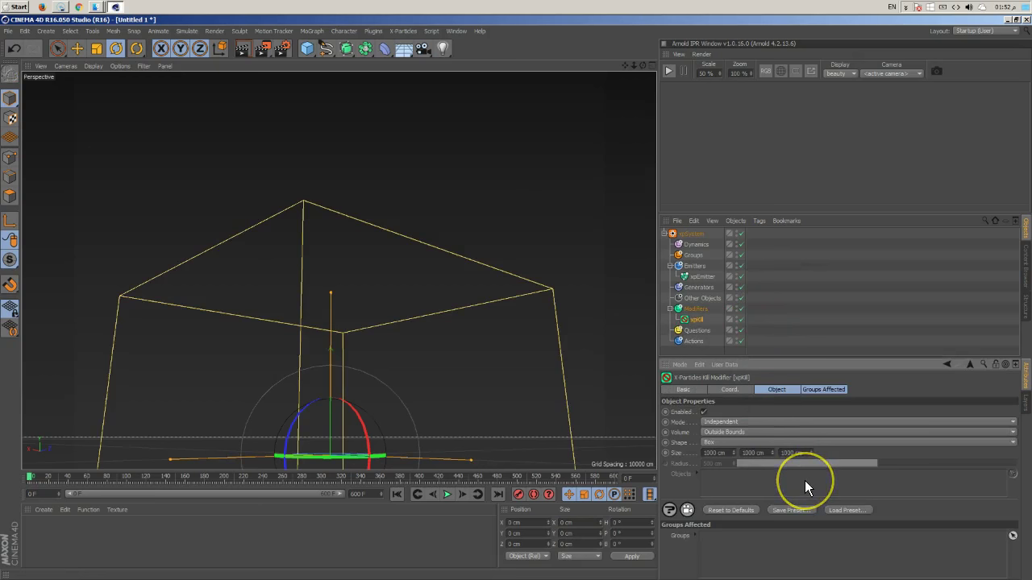
# Play the simulation to examine how the Kill modifier's box acts on the emitted particles, and pause it.
pyautogui.click(740, 434)
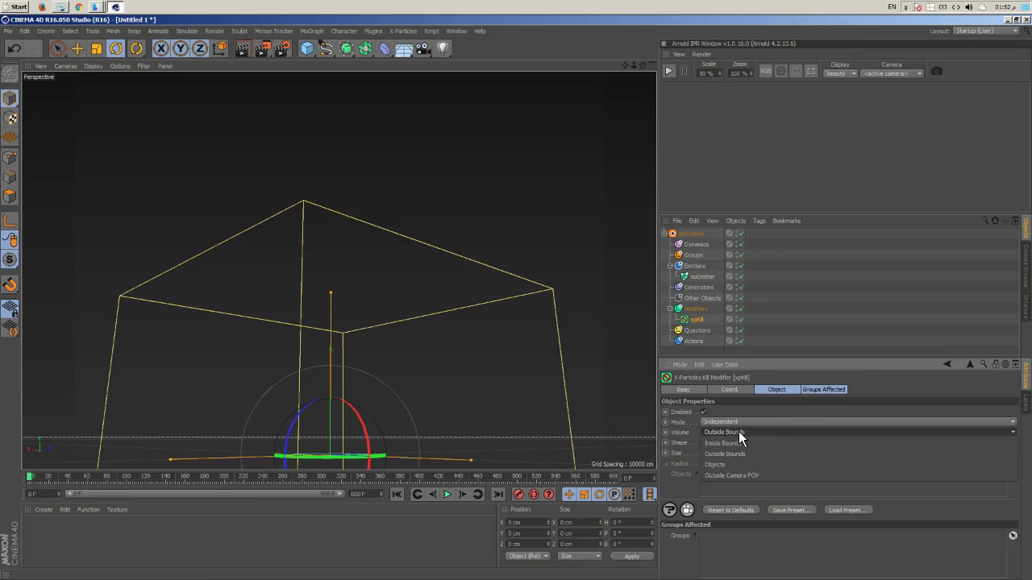
pyautogui.click(448, 494)
pyautogui.click(451, 496)
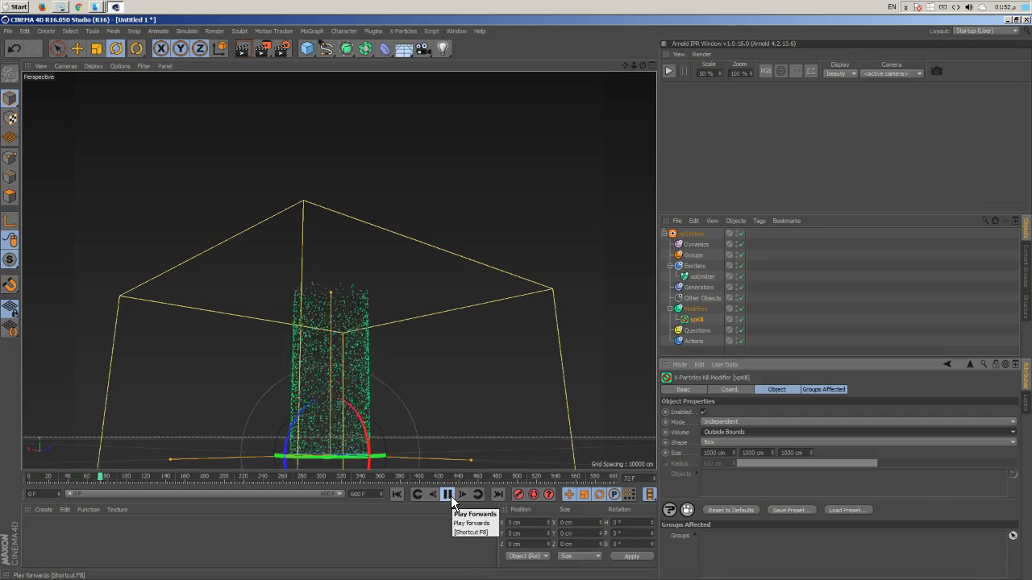
pyautogui.click(494, 451)
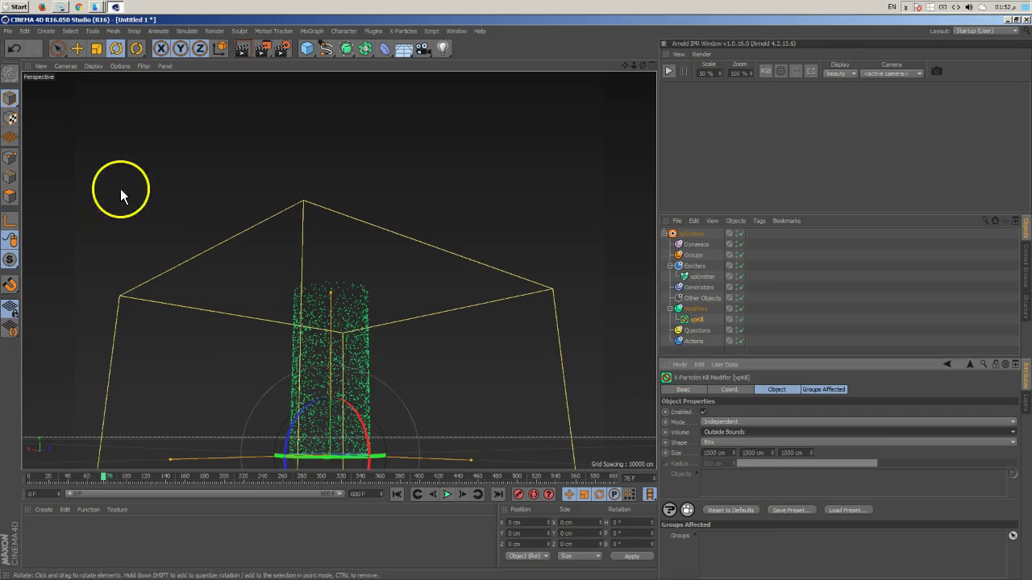
# Raise the Kill modifier's box vertically to about 512 cm on Y and rewind the simulation.
pyautogui.click(76, 50)
pyautogui.moveTo(329, 381); pyautogui.dragTo(319, 217)
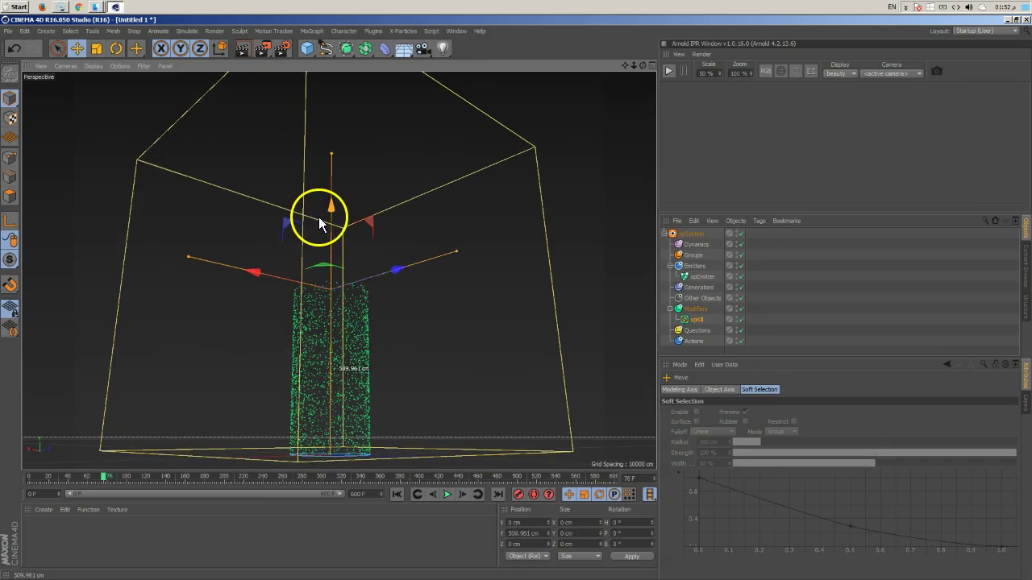
pyautogui.click(399, 496)
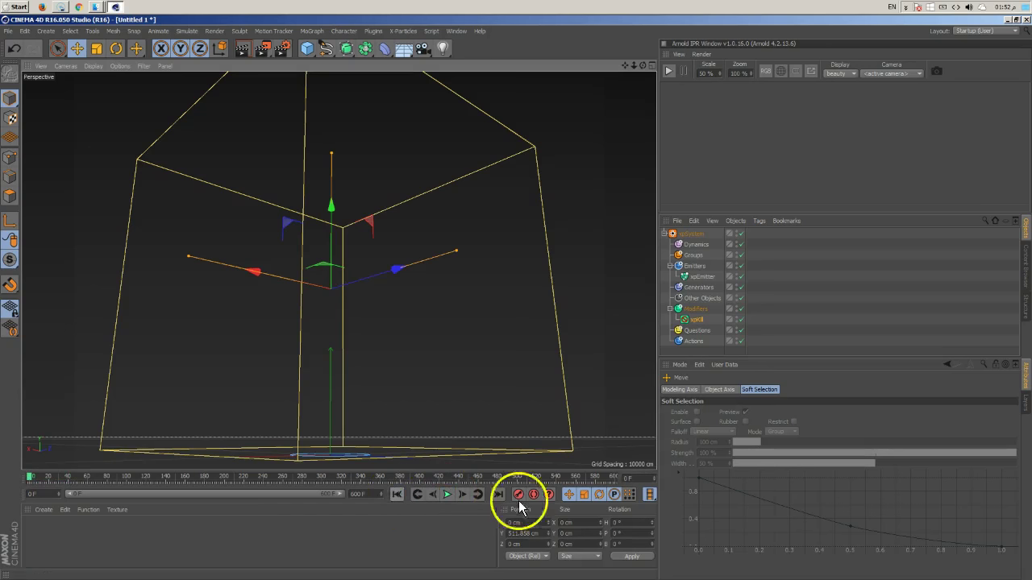
# Try Inside Bounds as the Kill modifier's volume while the simulation plays, and return it to Outside Bounds.
pyautogui.click(747, 435)
pyautogui.click(747, 425)
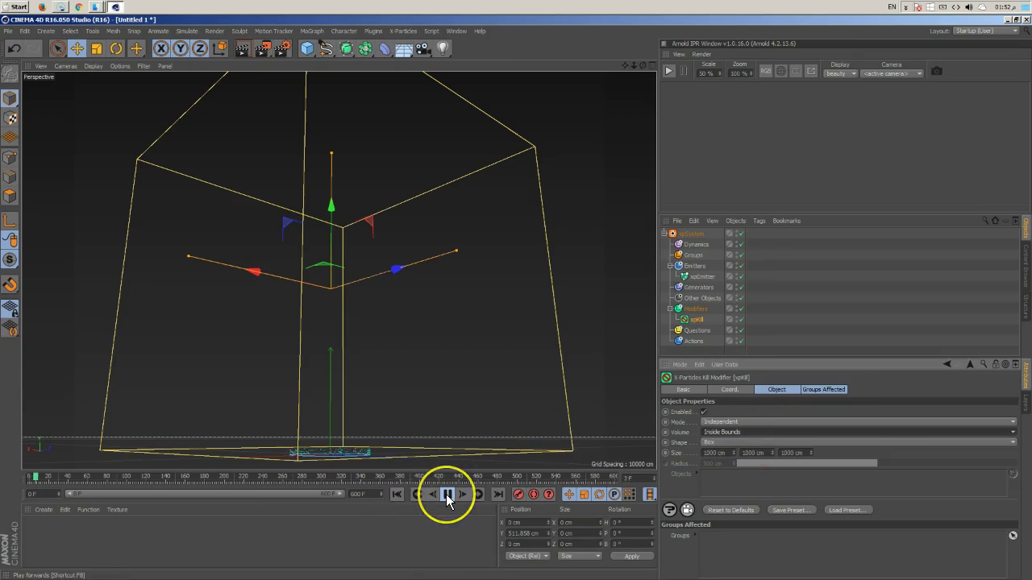
pyautogui.click(770, 434)
pyautogui.click(742, 450)
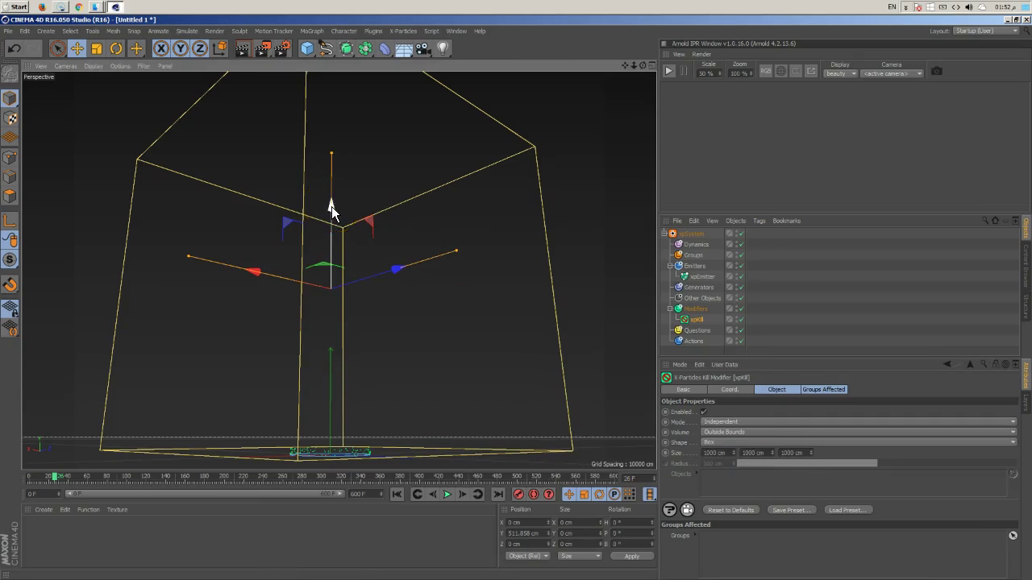
# Lower the Kill modifier's box to about 498 cm on Y so it encloses the emitter.
pyautogui.moveTo(332, 207); pyautogui.dragTo(339, 237)
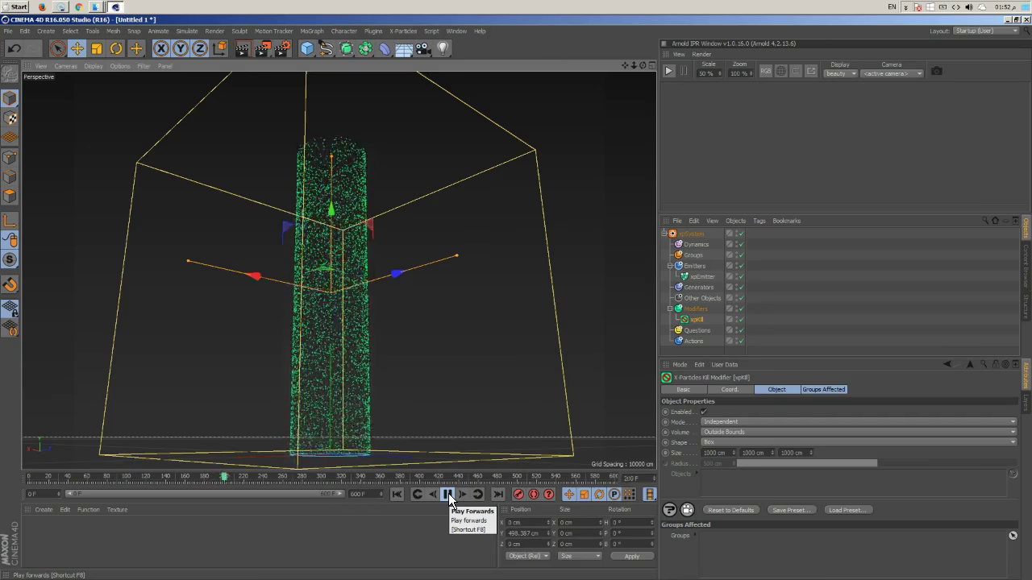
# Try the Sphere shape for the Kill modifier during playback, and return it to Box with Outside Bounds.
pyautogui.click(725, 444)
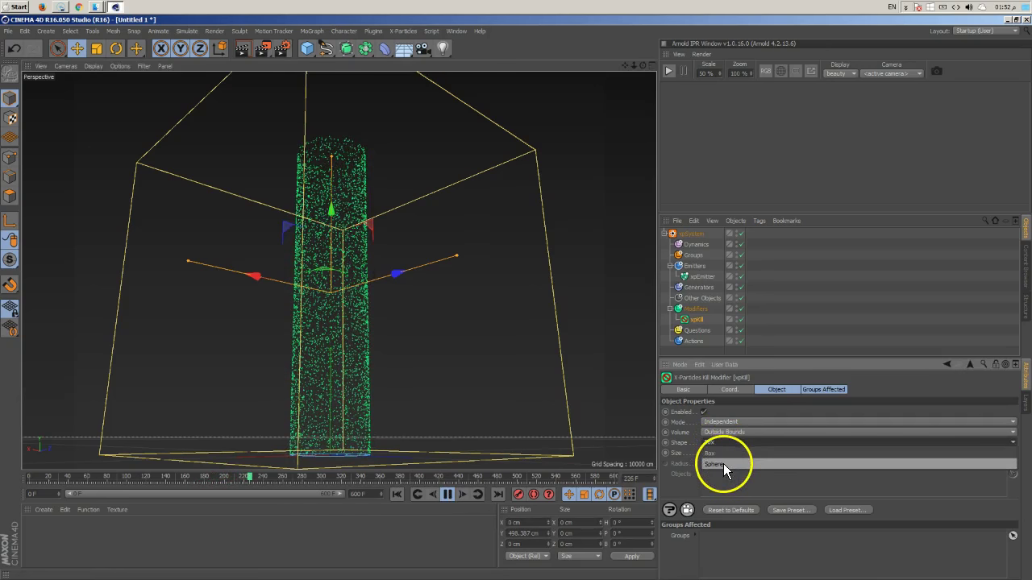
pyautogui.click(723, 464)
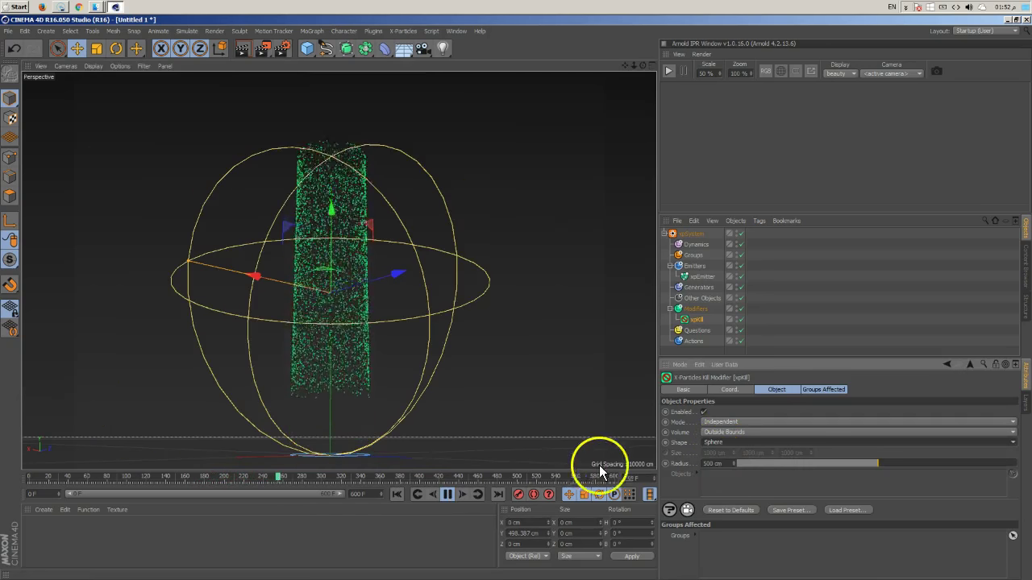
pyautogui.click(733, 442)
pyautogui.click(732, 454)
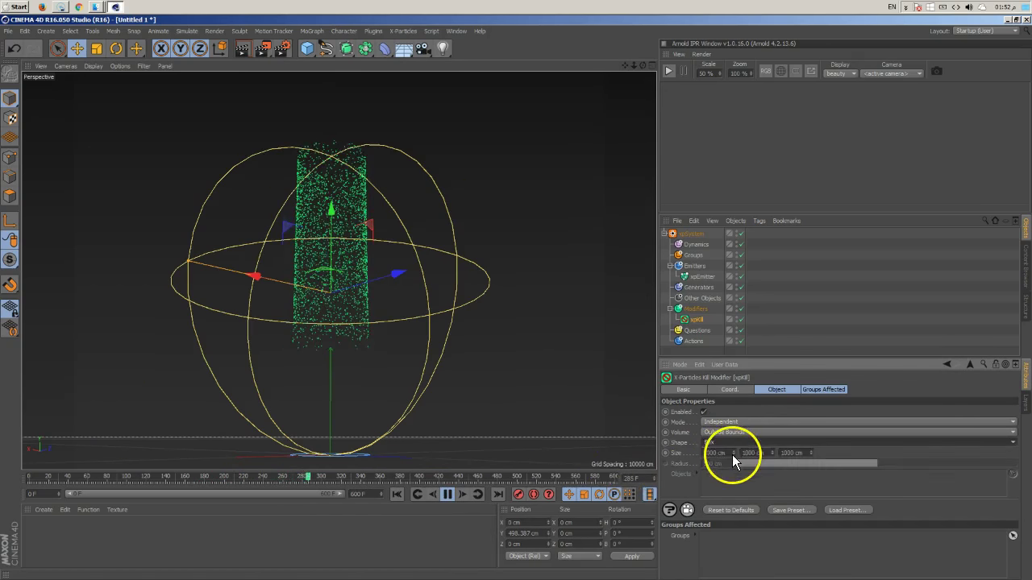
pyautogui.click(735, 433)
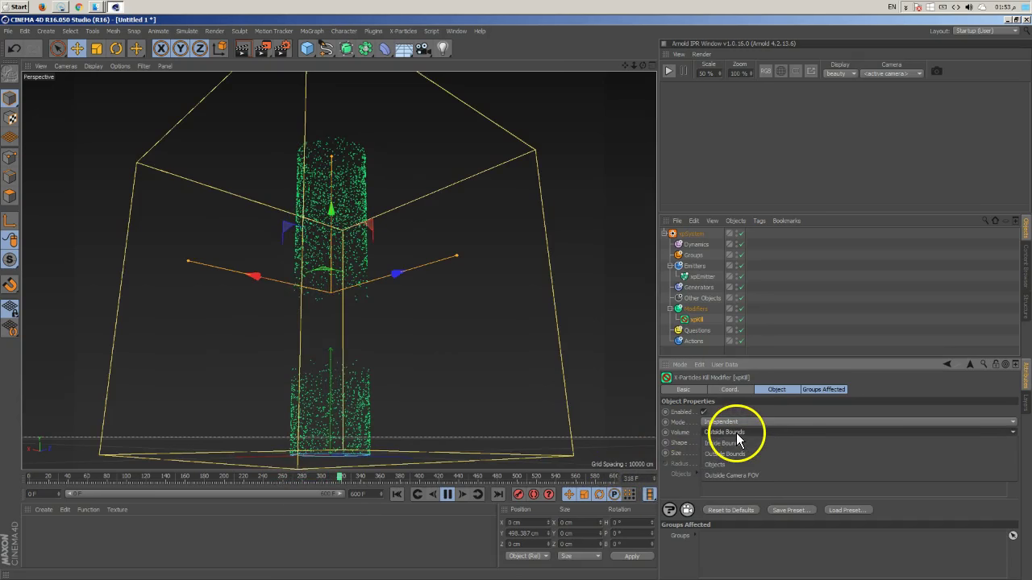
# Add a Turbulence motion modifier to the system's Modifiers folder.
pyautogui.click(699, 309)
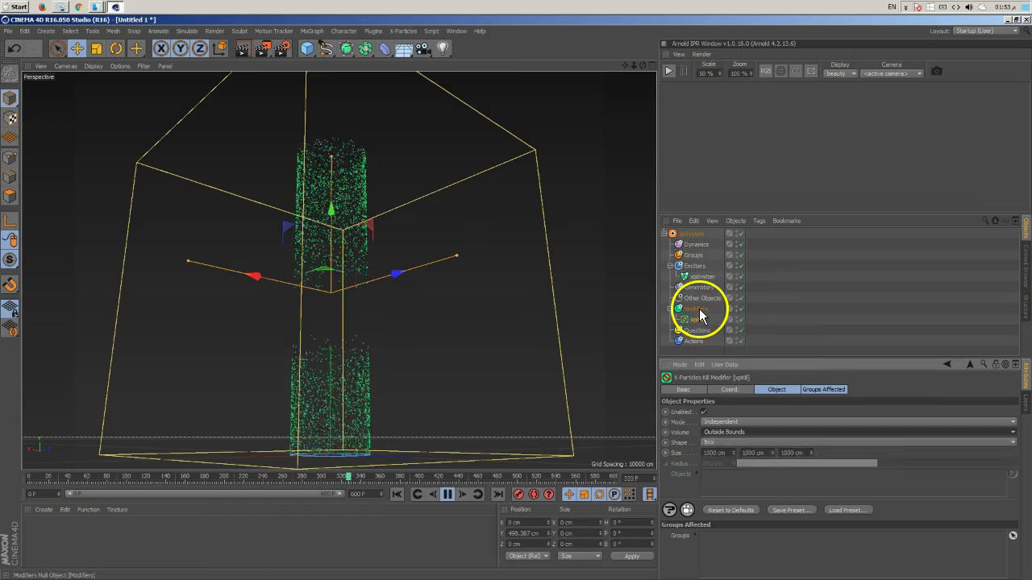
pyautogui.click(699, 309)
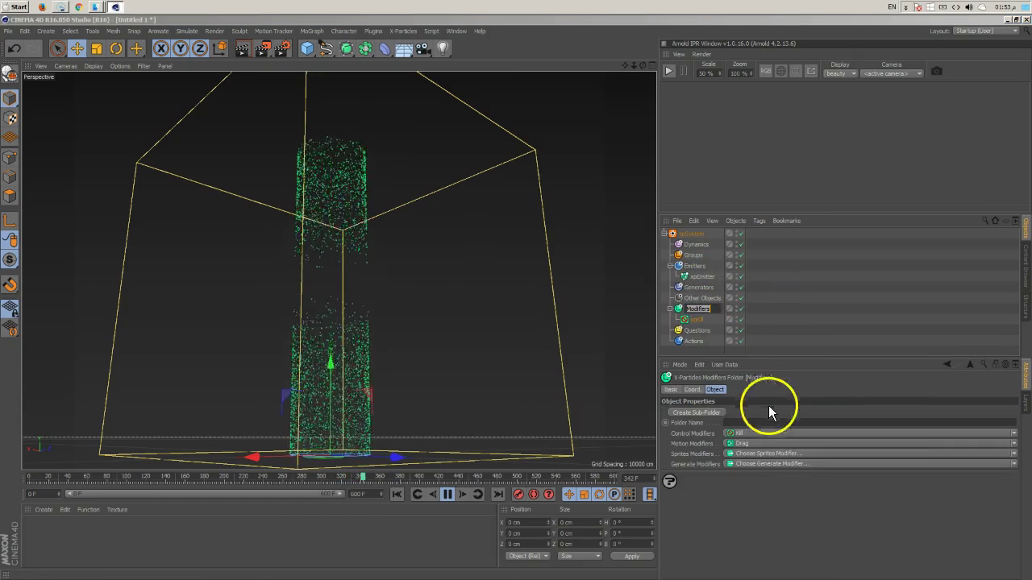
pyautogui.click(1013, 443)
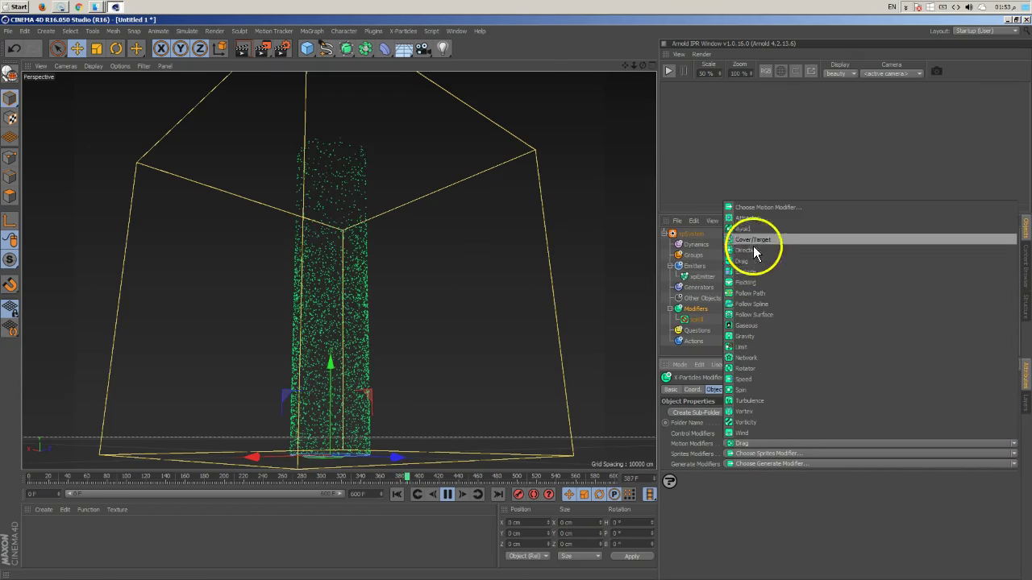
pyautogui.click(749, 401)
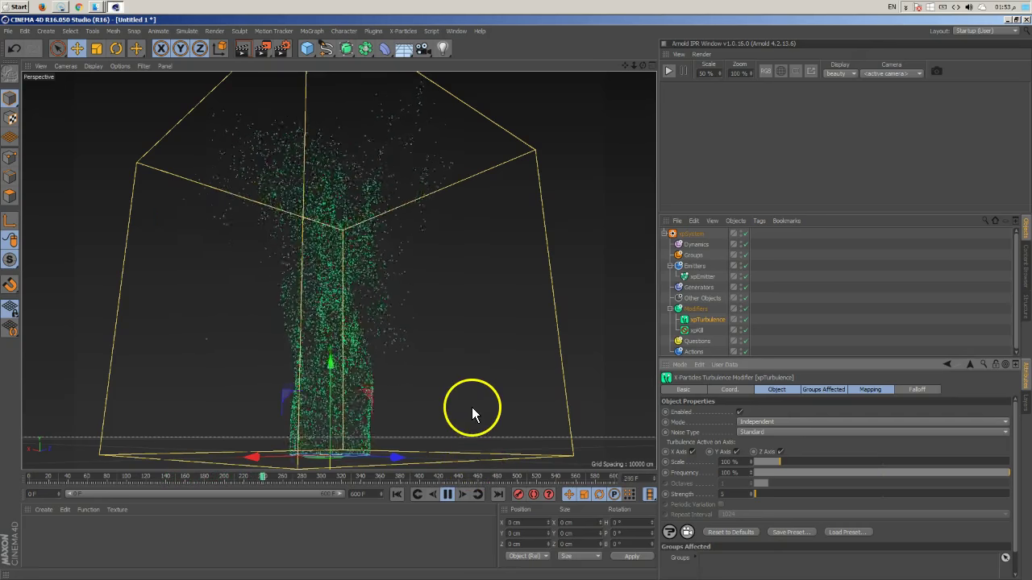
# Try the Curl noise type on the Turbulence modifier and replay the simulation from the start.
pyautogui.click(771, 434)
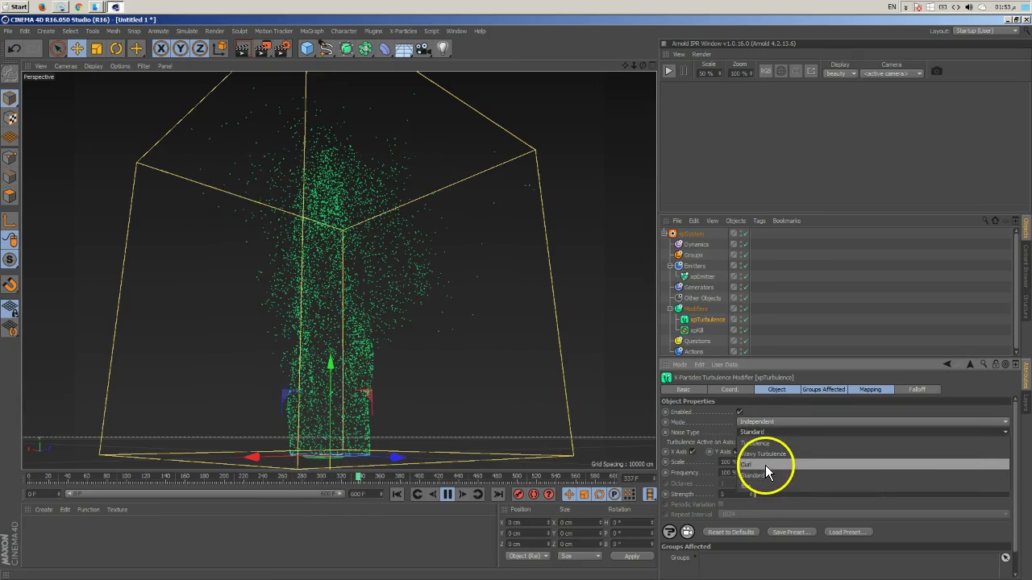
pyautogui.click(765, 465)
pyautogui.click(397, 495)
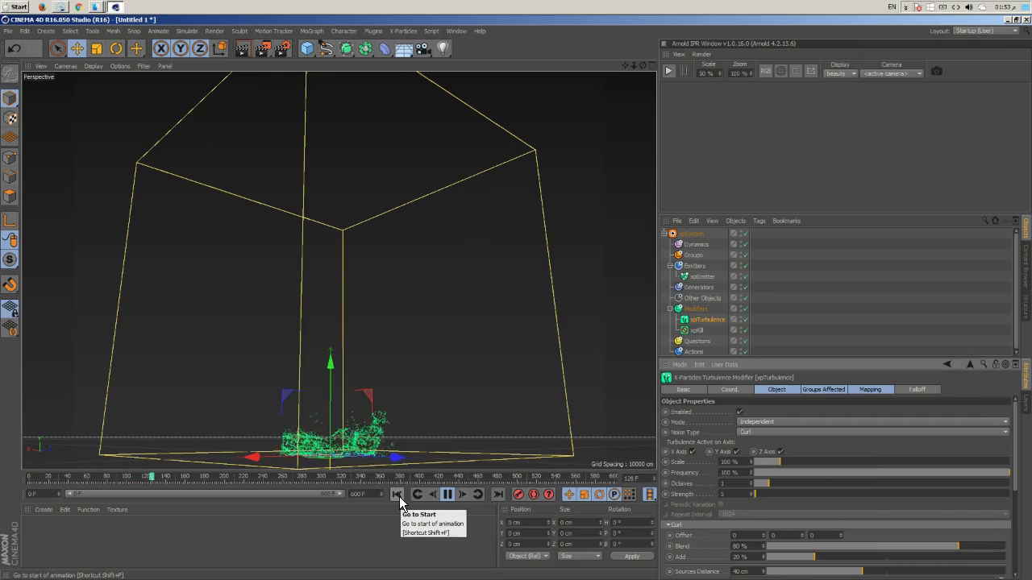
pyautogui.click(364, 467)
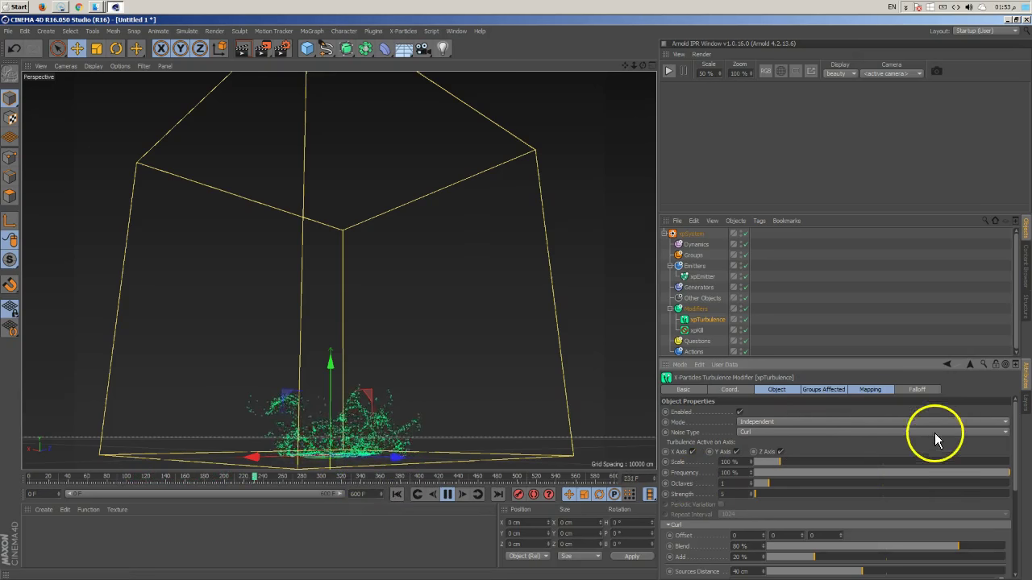
# Set the Turbulence modifier's noise type to Wavy Turbulence, replay the simulation, and raise the octaves to about 2.85.
pyautogui.click(1007, 432)
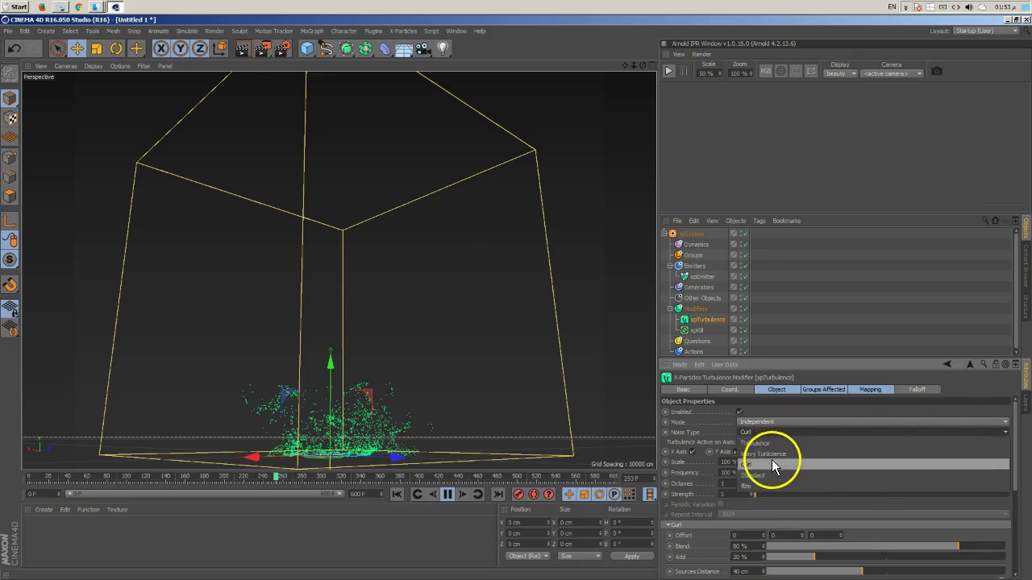
pyautogui.click(775, 456)
pyautogui.click(402, 494)
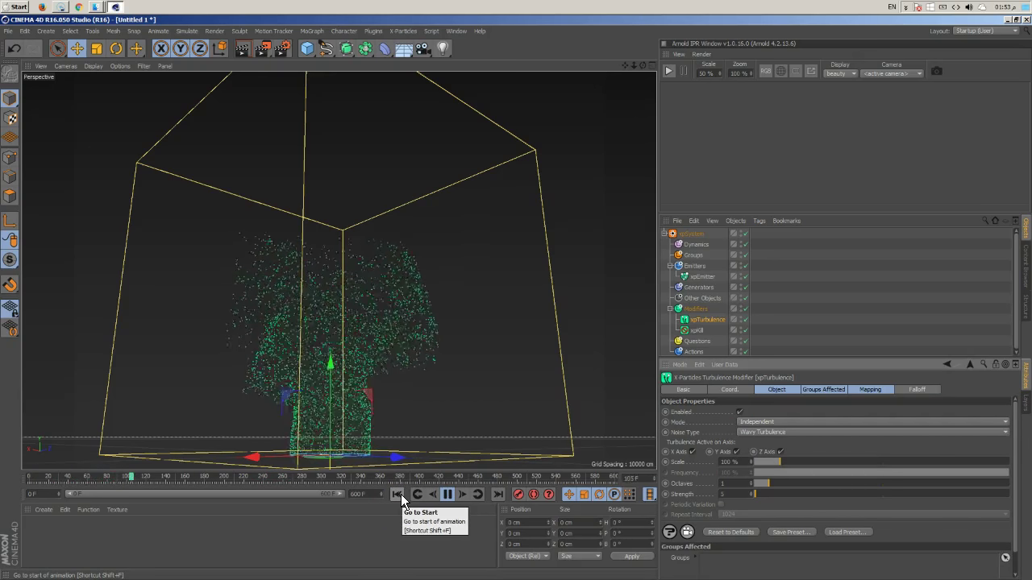
pyautogui.click(720, 495)
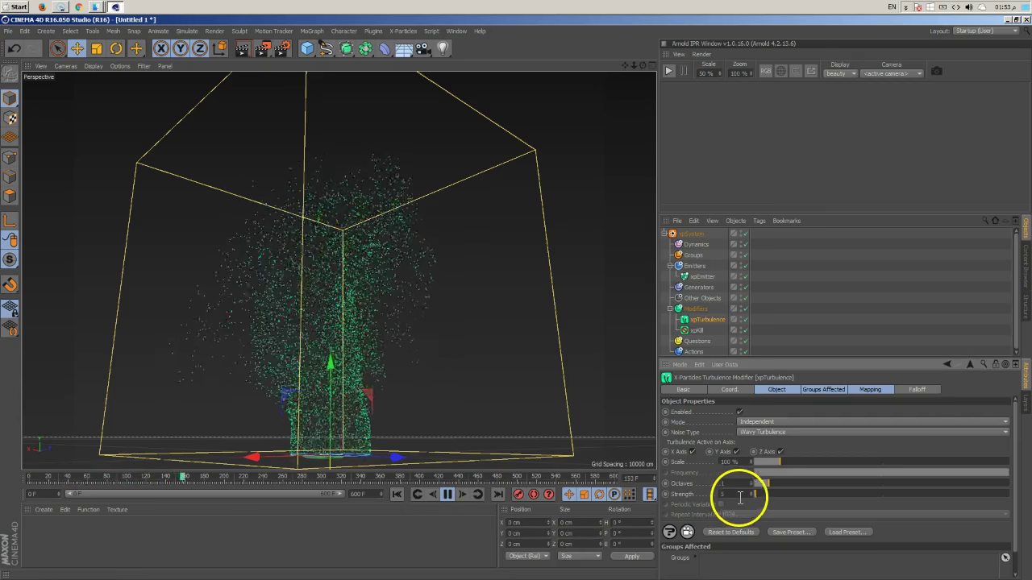
pyautogui.moveTo(769, 482); pyautogui.dragTo(795, 485)
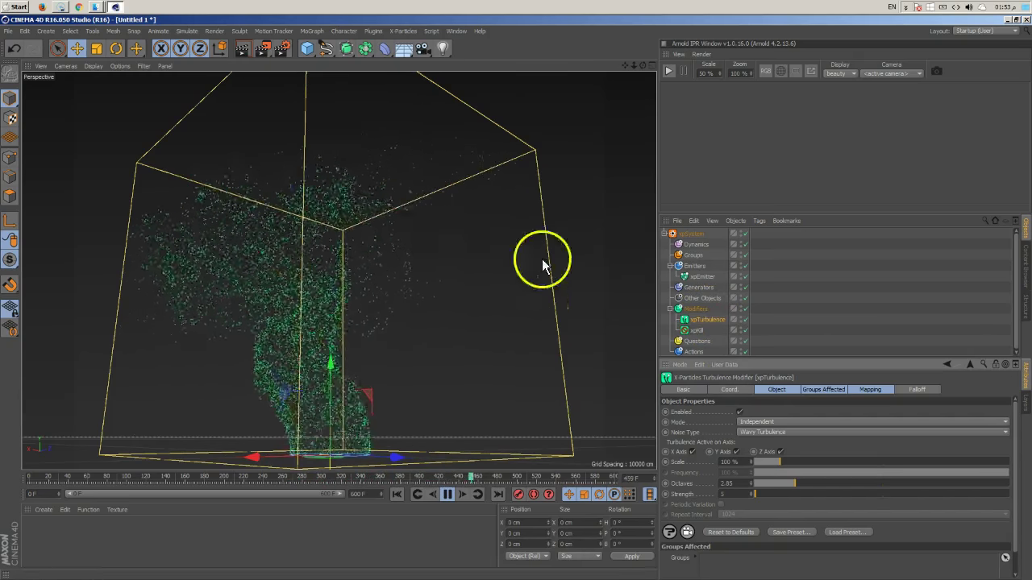
# Try the Turbulence noise type on the turbulence modifier and restart the simulation.
pyautogui.click(821, 433)
pyautogui.click(755, 442)
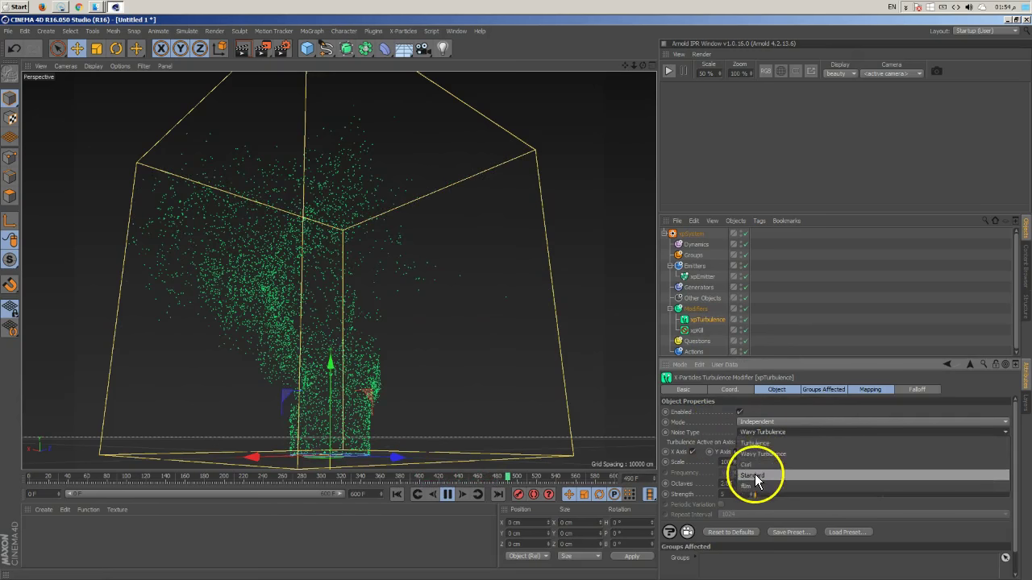
pyautogui.click(398, 495)
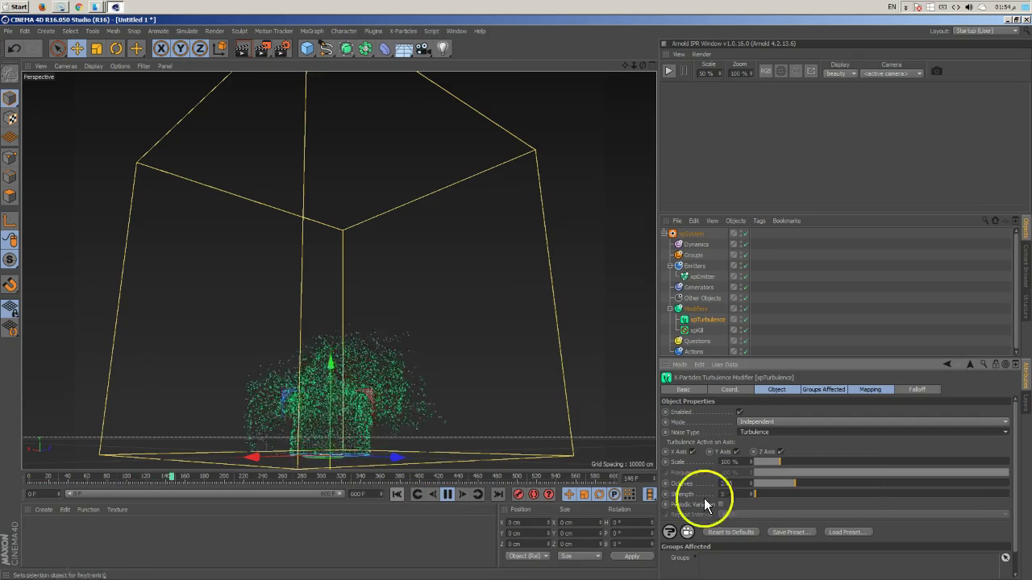
# Set the Turbulence modifier's noise type back to Standard.
pyautogui.click(791, 431)
pyautogui.click(769, 439)
pyautogui.click(767, 477)
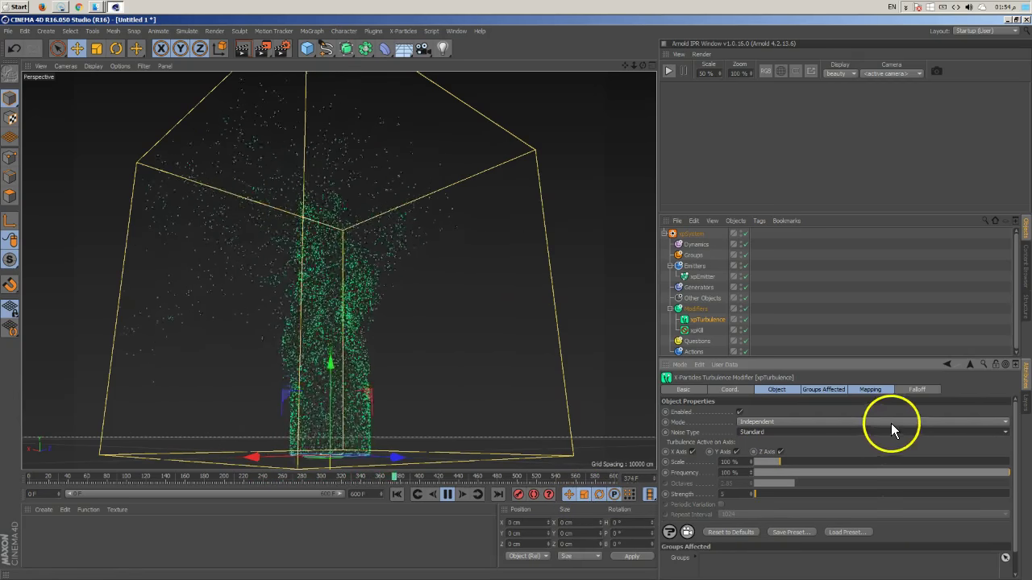
# Add a Drag motion modifier to the Modifiers folder, replay the simulation, and raise its Force Multiplier to about 736%.
pyautogui.click(699, 310)
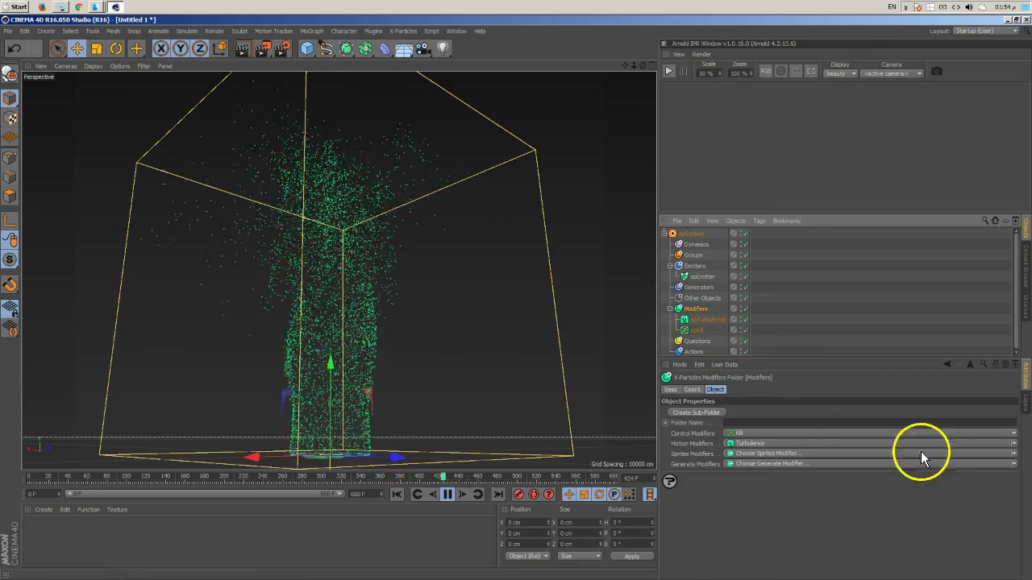
pyautogui.click(1013, 448)
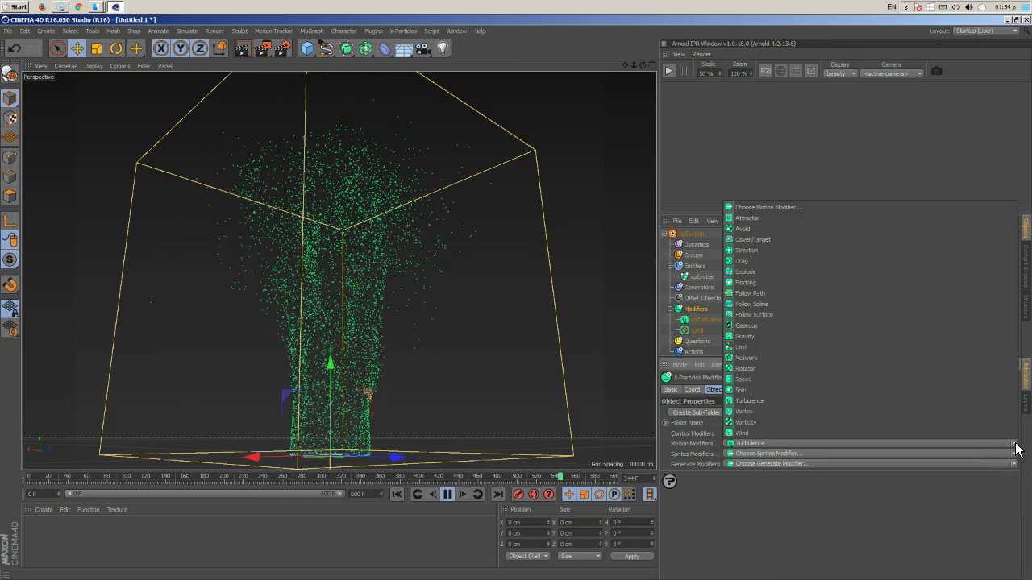
pyautogui.click(761, 260)
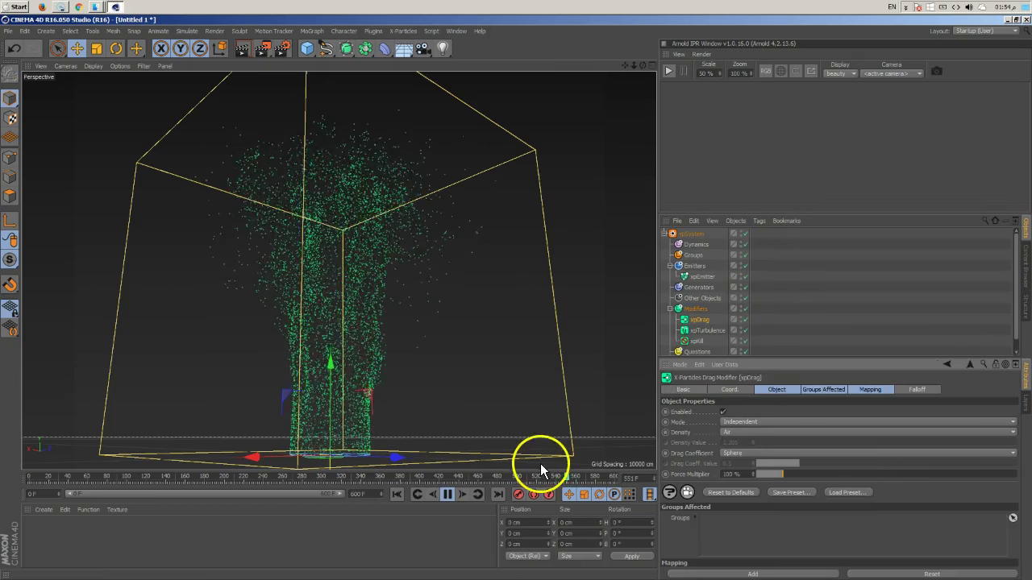
pyautogui.click(395, 494)
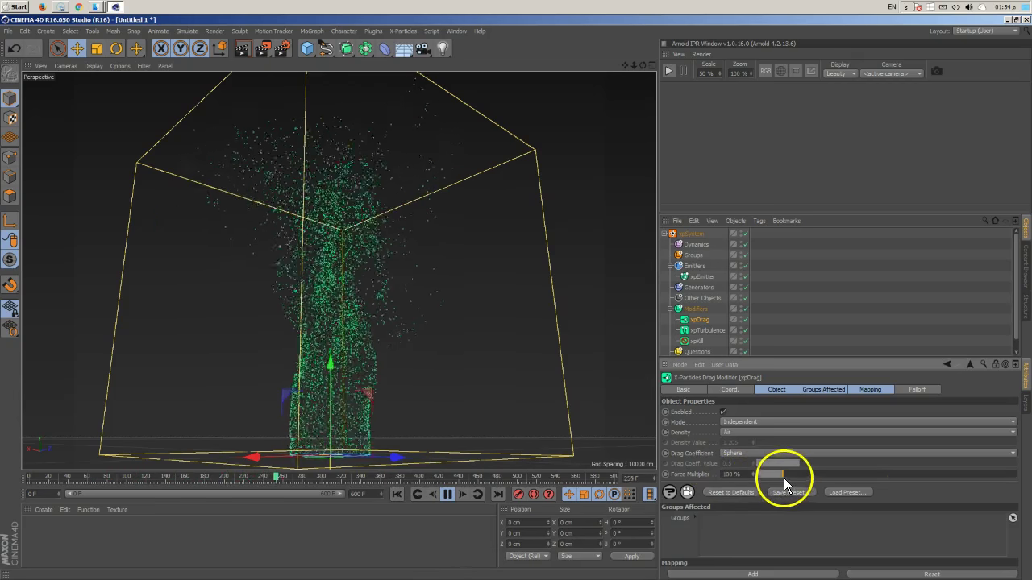
pyautogui.moveTo(783, 478); pyautogui.dragTo(948, 475)
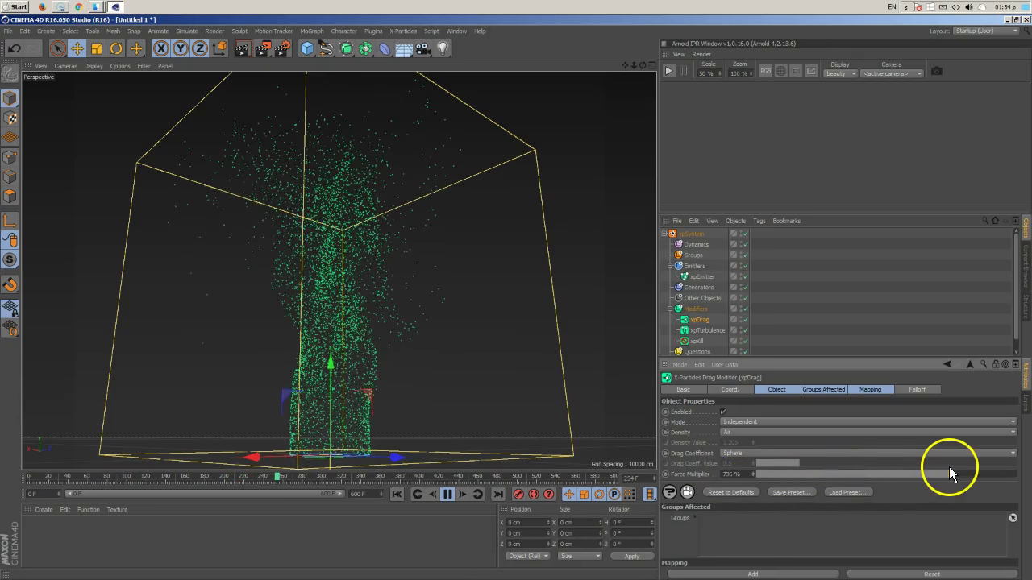
# Replay the simulation, set the Drag modifier's density to Sea Water, and restart the simulation.
pyautogui.click(396, 495)
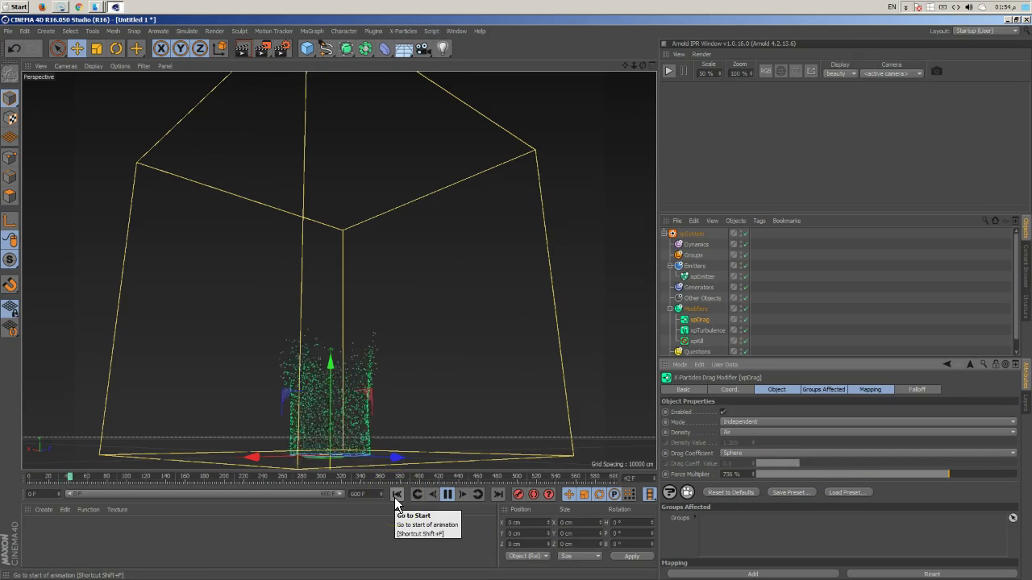
pyautogui.click(522, 499)
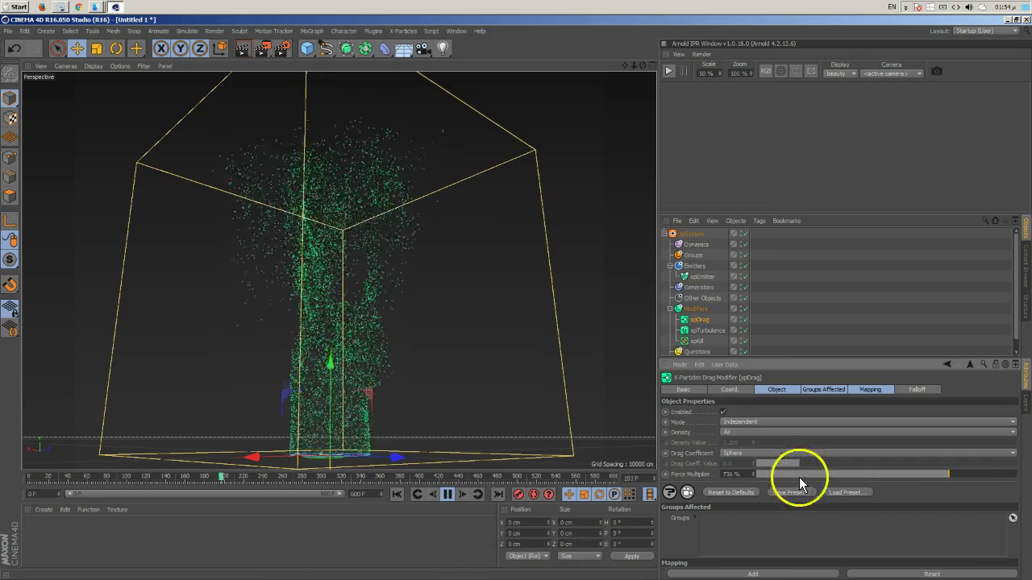
pyautogui.click(733, 431)
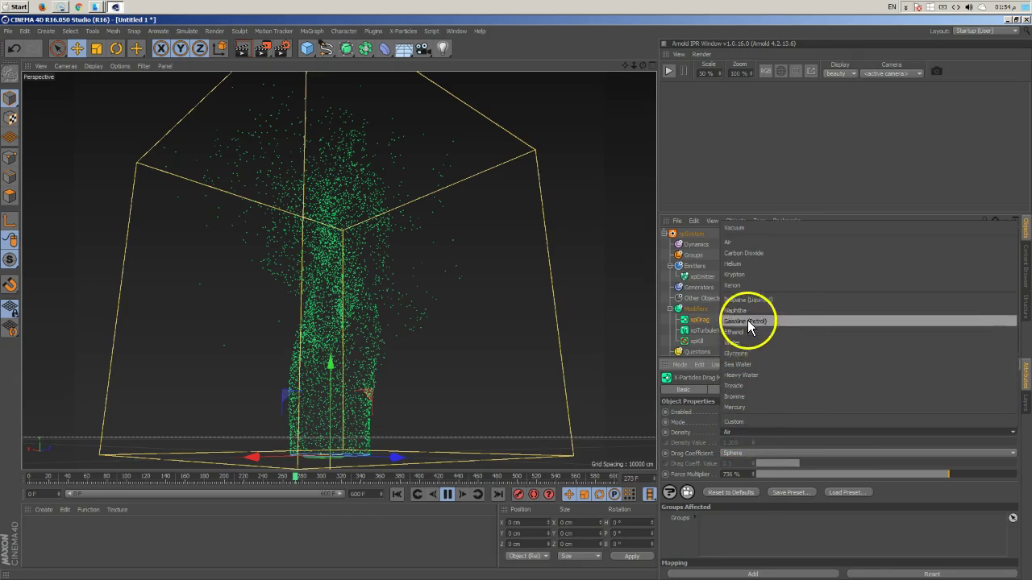
pyautogui.click(753, 367)
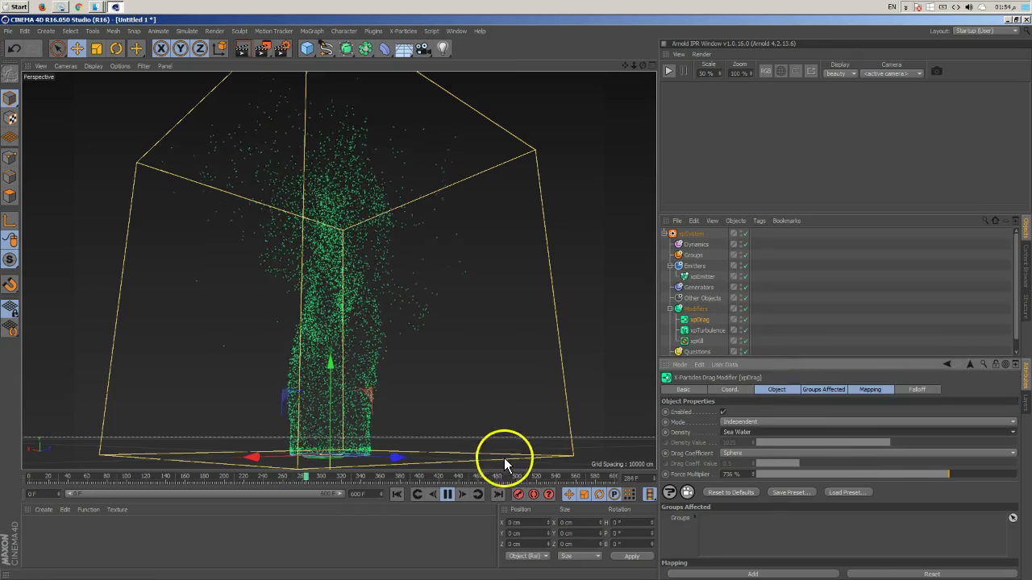
pyautogui.click(396, 494)
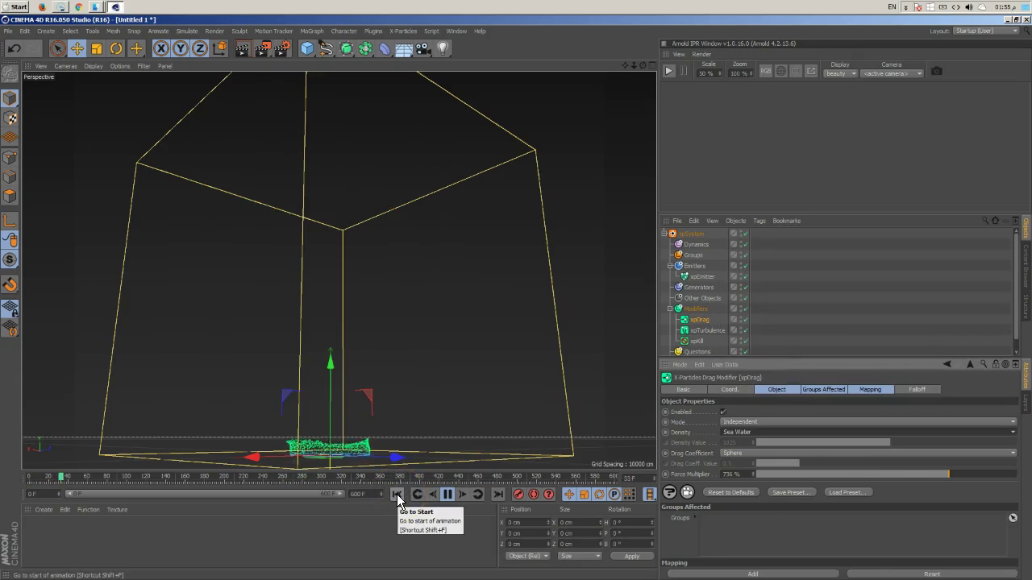
# Lower the Drag modifier's Force Multiplier to about 61%, change its density to Water, and replay the simulation.
pyautogui.click(938, 474)
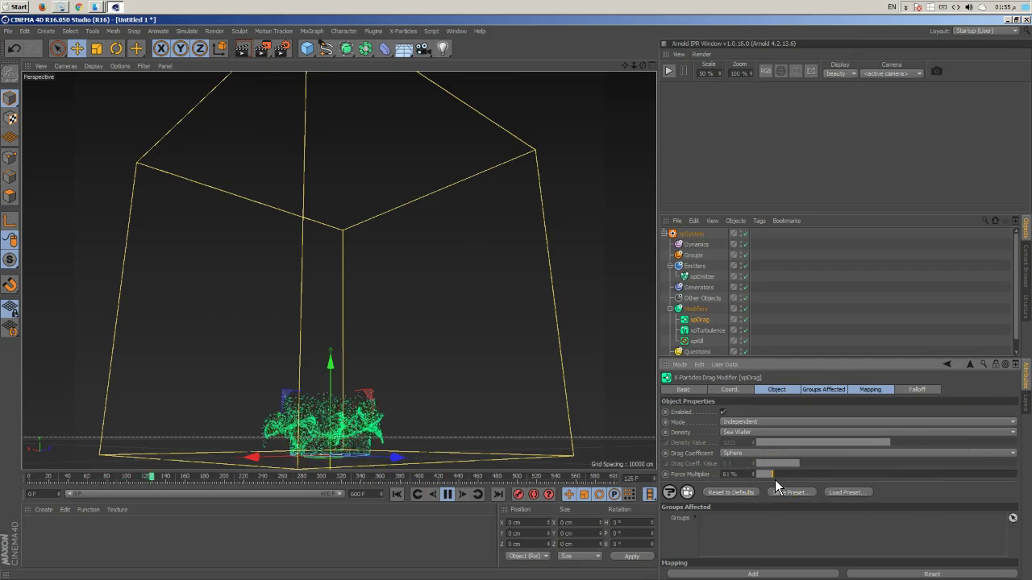
pyautogui.click(397, 495)
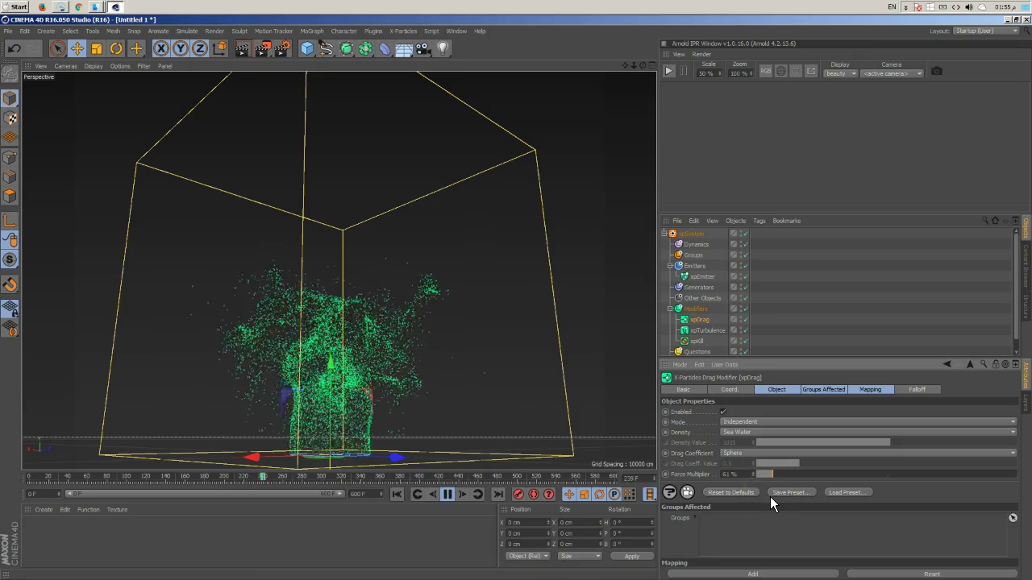
pyautogui.click(767, 432)
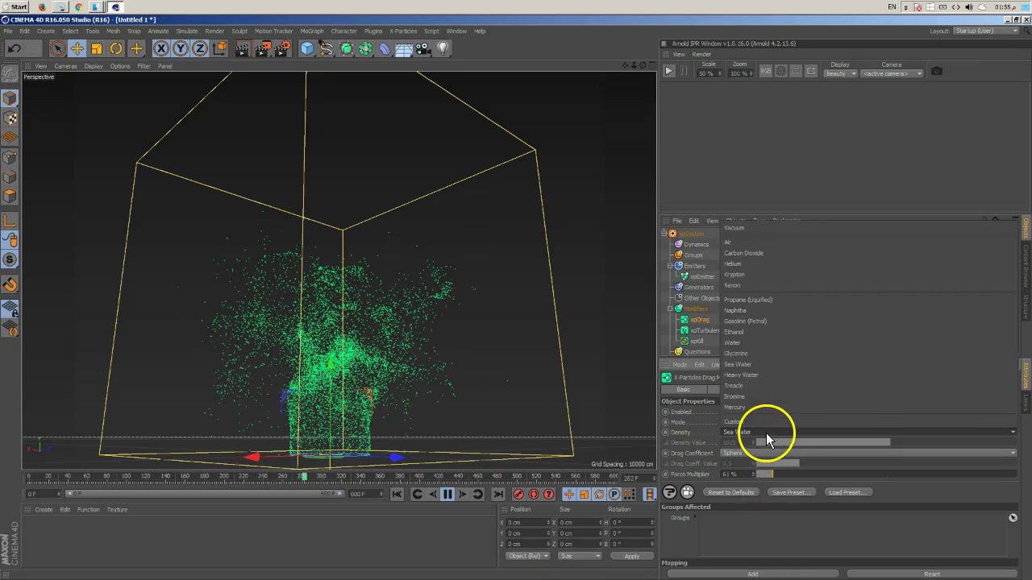
pyautogui.click(759, 343)
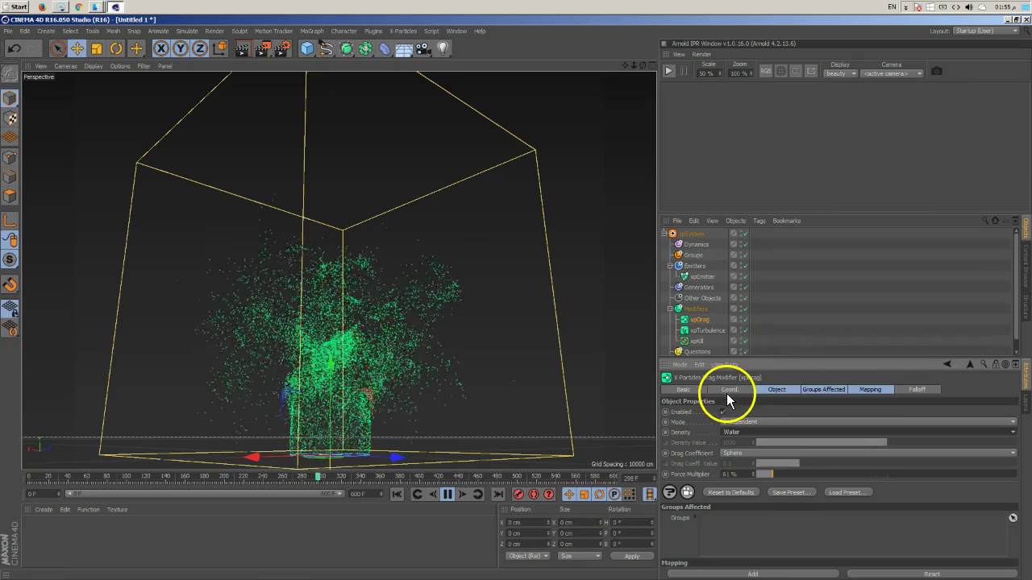
pyautogui.click(395, 494)
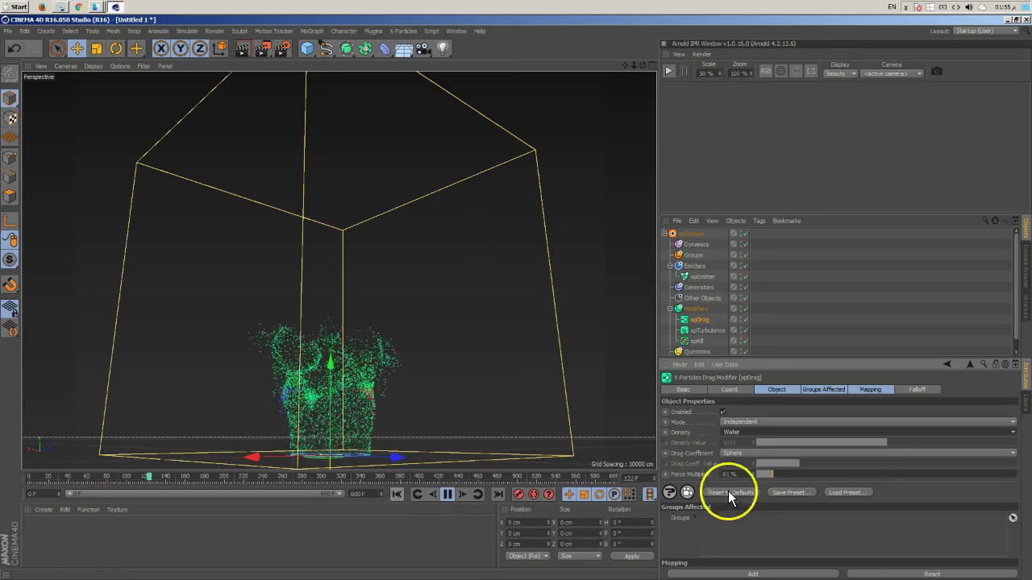
# Try the Fighter Aircraft drag coefficient with the Force Multiplier raised to about 198%, and replay the simulation.
pyautogui.click(747, 454)
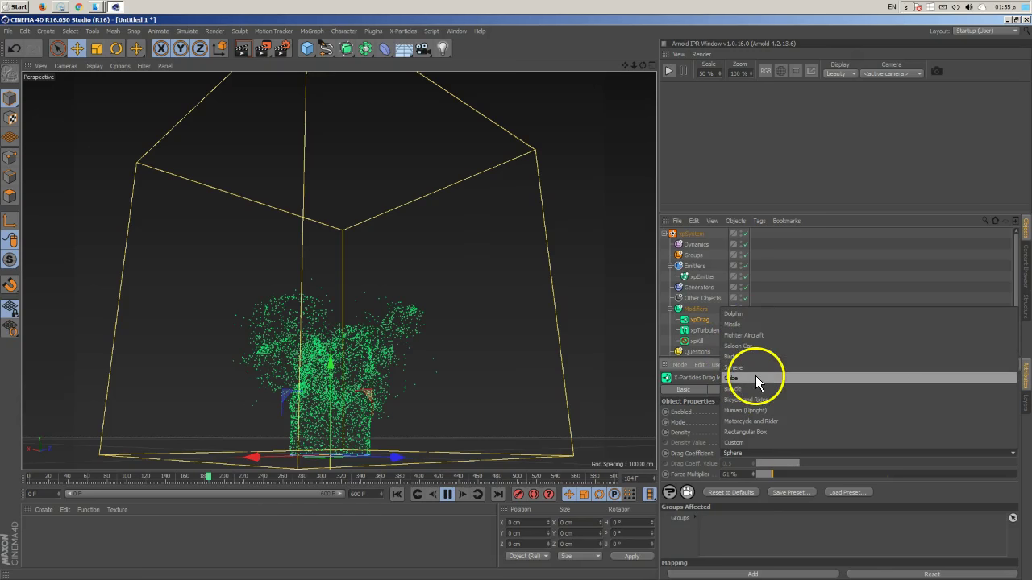
pyautogui.click(756, 335)
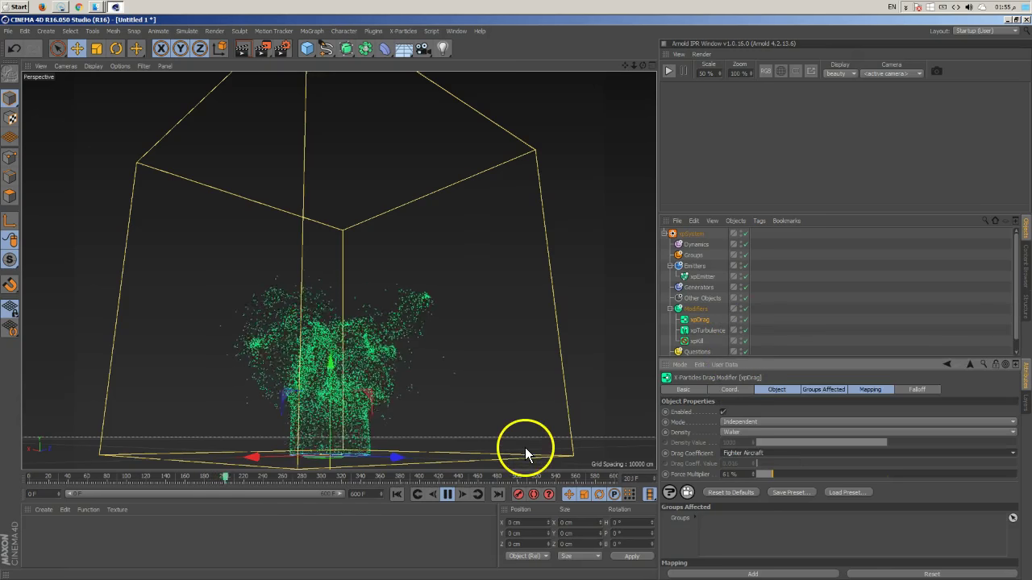
pyautogui.click(400, 495)
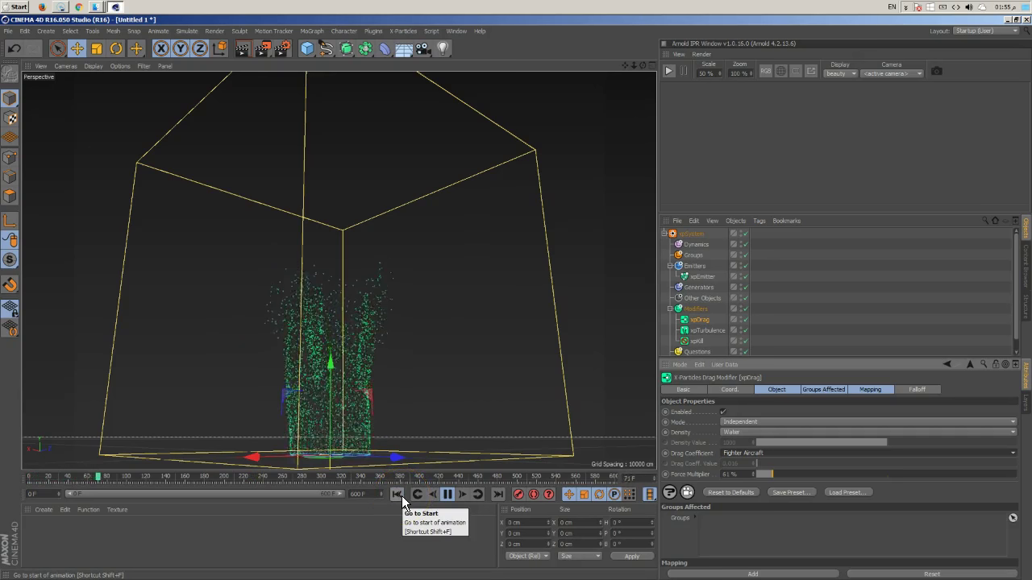
pyautogui.click(433, 497)
pyautogui.moveTo(780, 476); pyautogui.dragTo(809, 472)
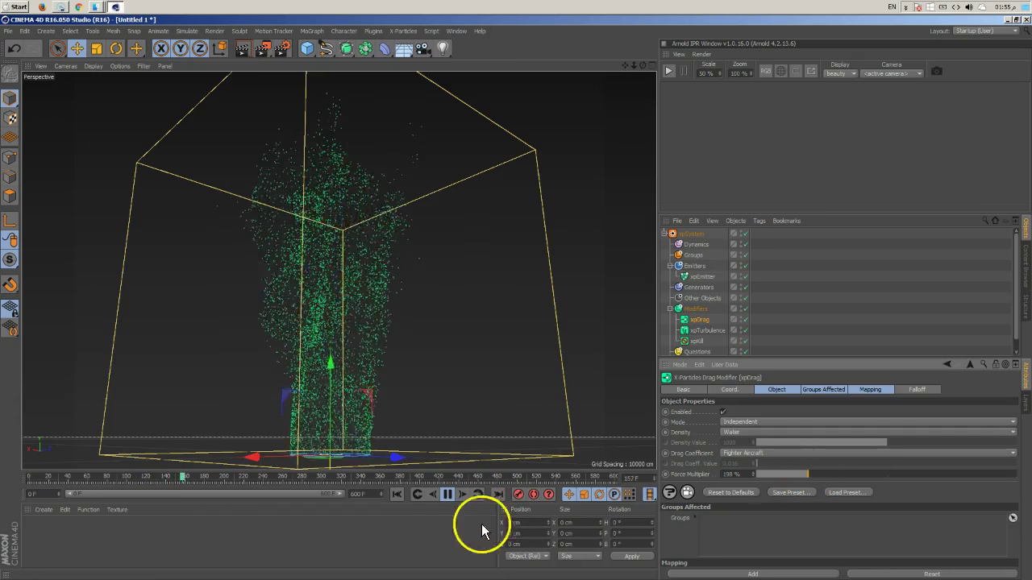
pyautogui.click(398, 494)
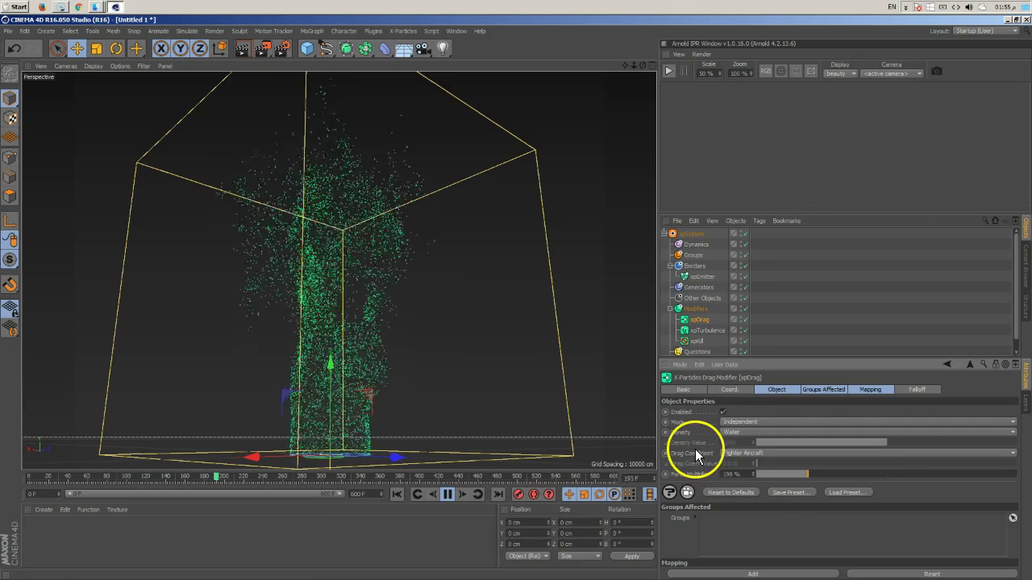
# Raise the Drag modifier's Force Multiplier to about 888% and replay, then to about 972% and replay again.
pyautogui.moveTo(931, 474); pyautogui.dragTo(987, 474)
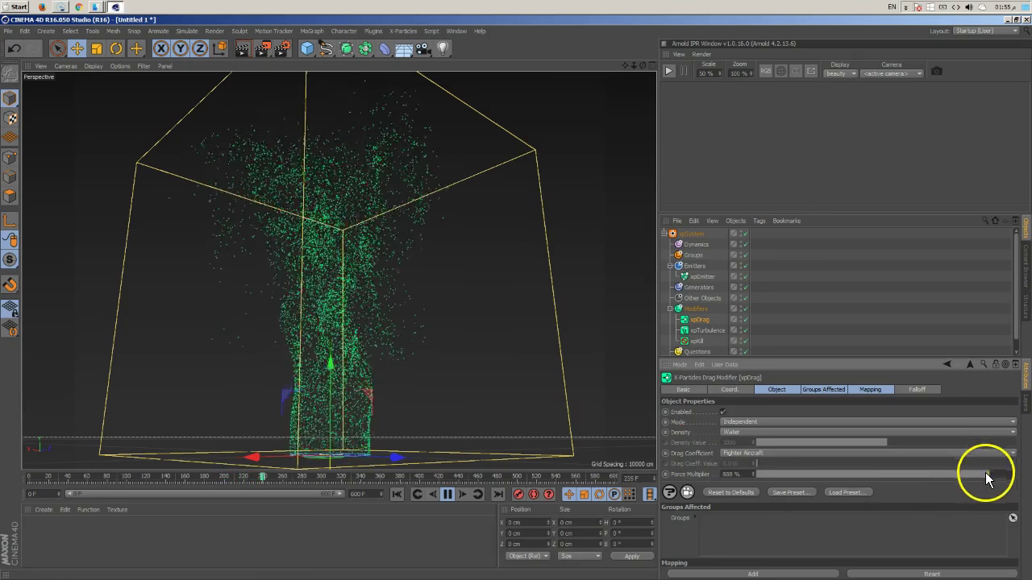
pyautogui.click(395, 494)
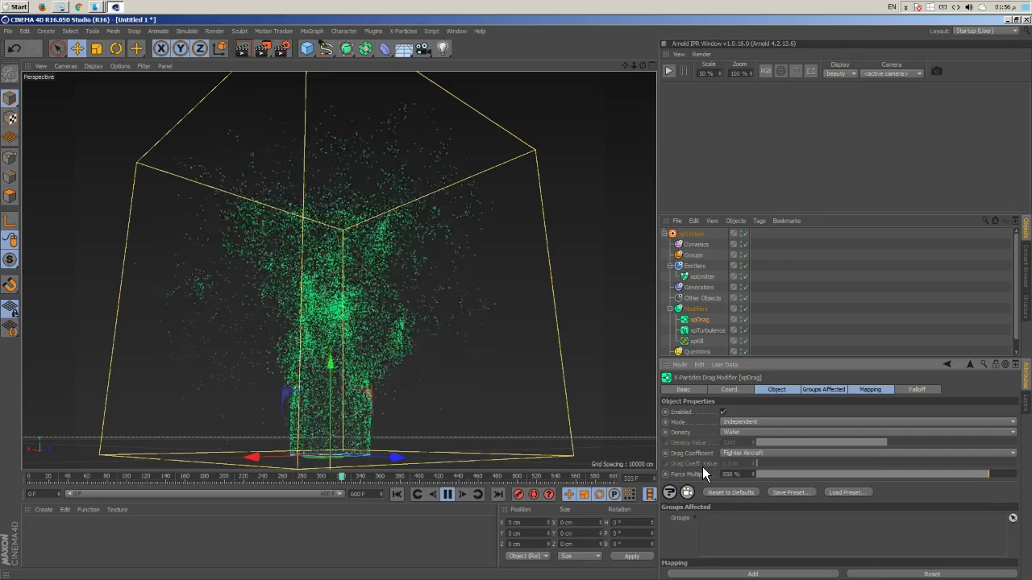
pyautogui.moveTo(994, 476); pyautogui.dragTo(1008, 477)
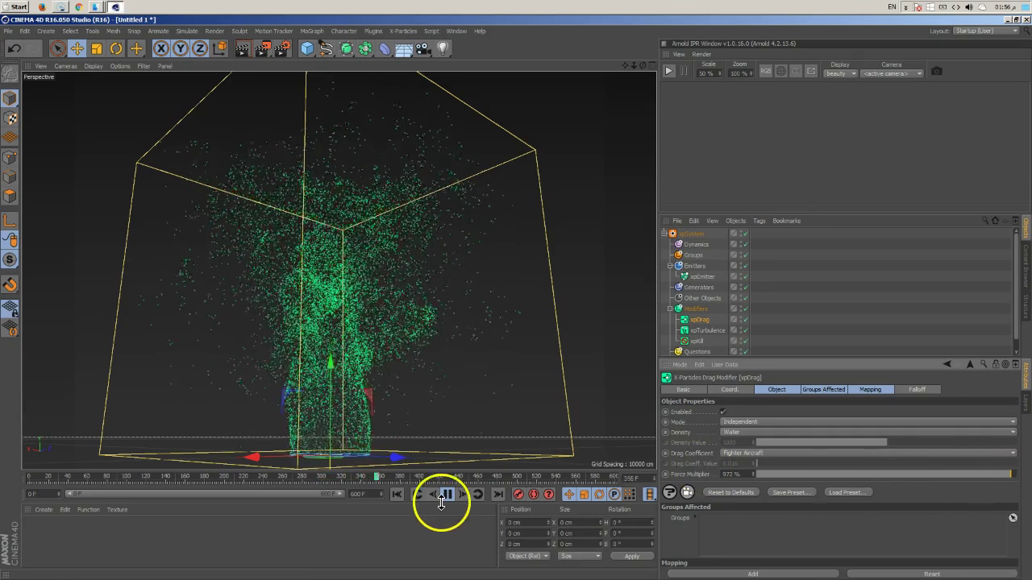
pyautogui.click(400, 493)
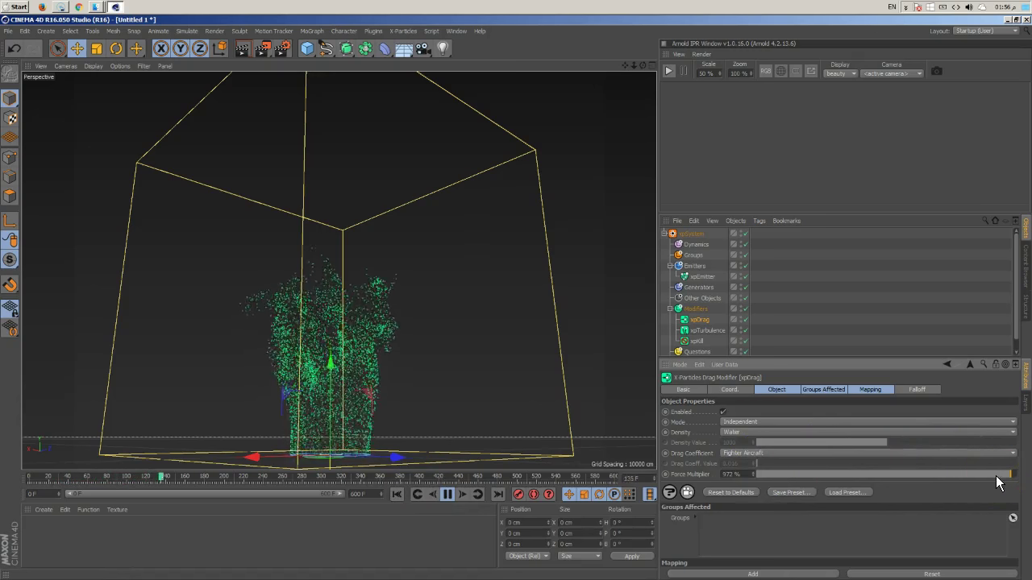
# Set the Drag modifier's drag coefficient to Bicycle and Rider, replay the simulation, and lower the Force Multiplier to about 28%.
pyautogui.click(735, 453)
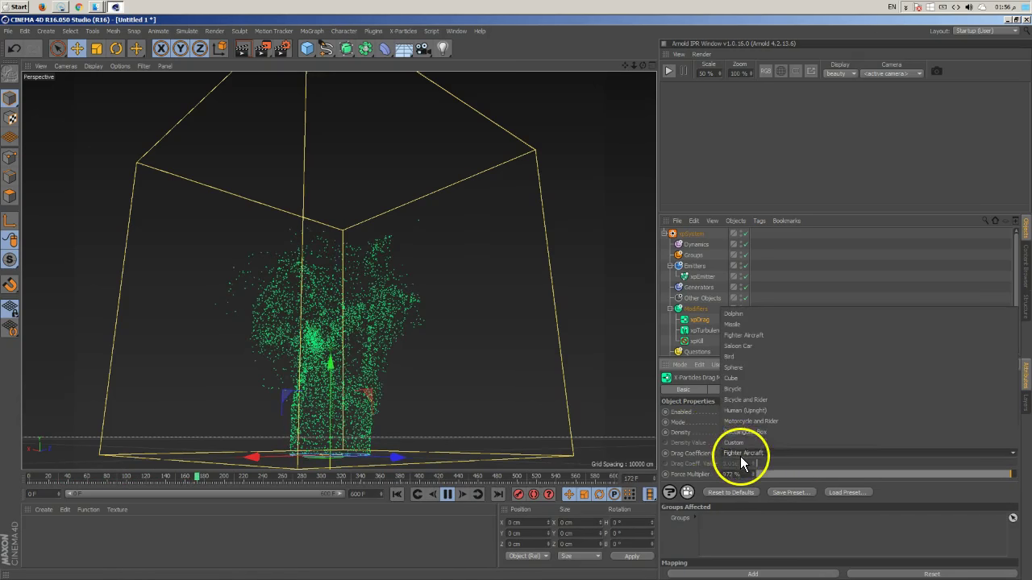
pyautogui.click(745, 410)
pyautogui.moveTo(842, 476); pyautogui.dragTo(774, 476)
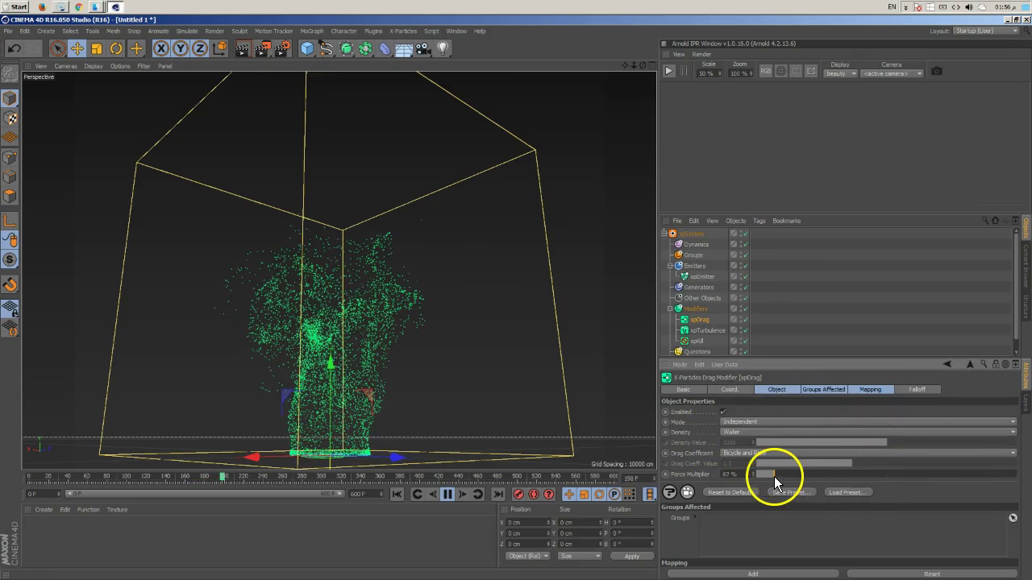
pyautogui.click(401, 492)
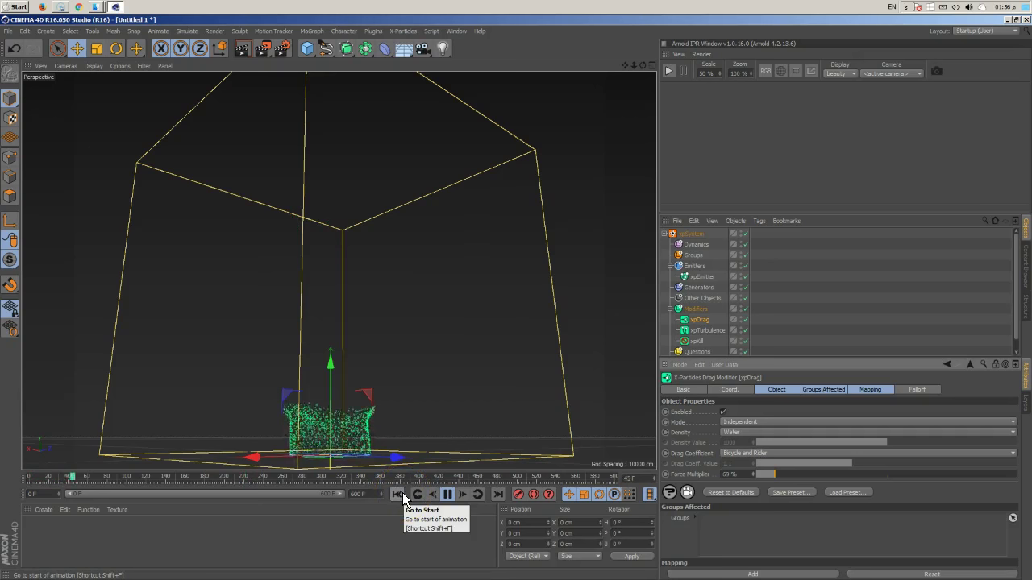
pyautogui.moveTo(776, 475); pyautogui.dragTo(766, 474)
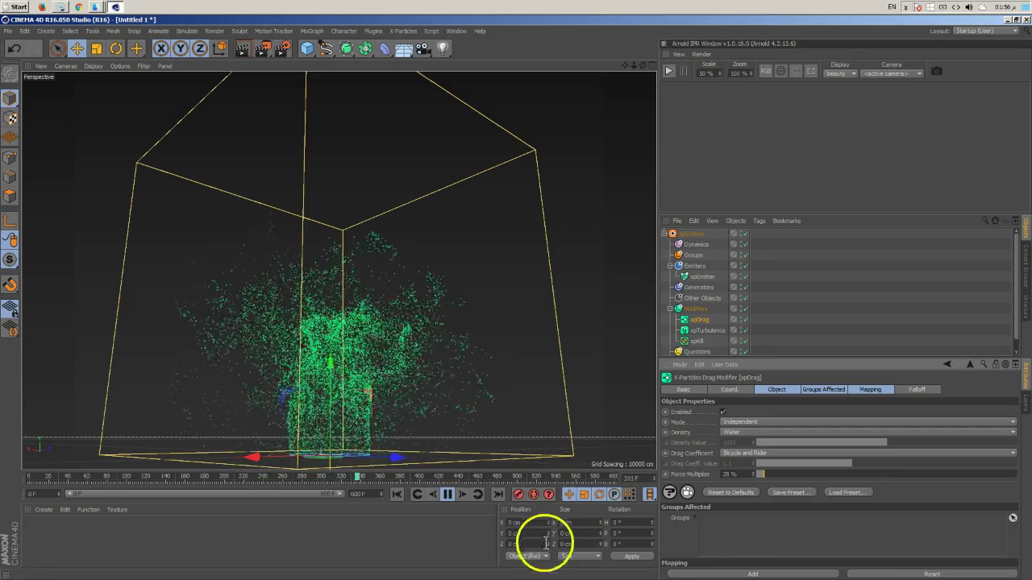
# Set the Turbulence modifier's noise type to Wavy Turbulence and restart the simulation.
pyautogui.click(698, 330)
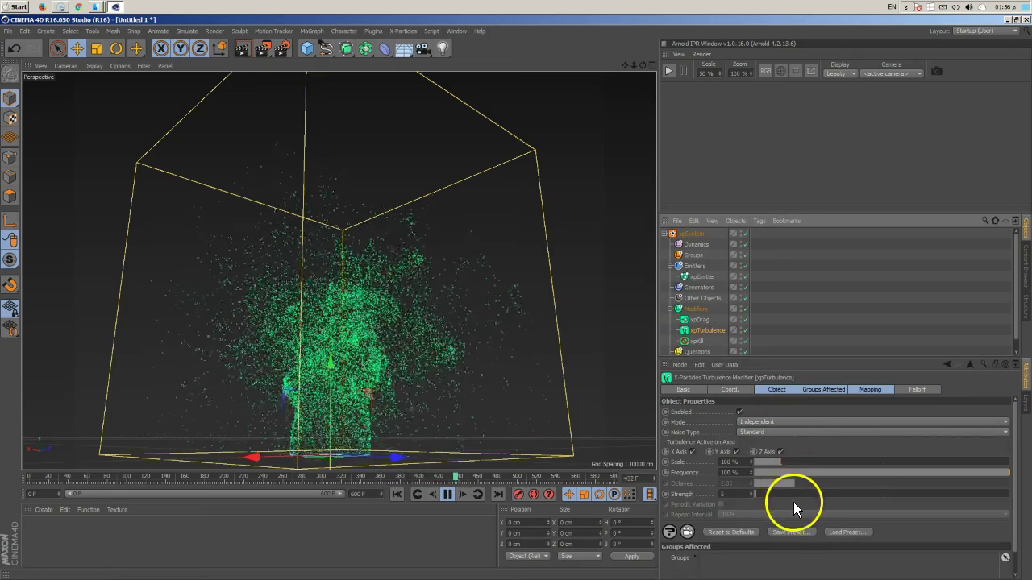
pyautogui.click(779, 432)
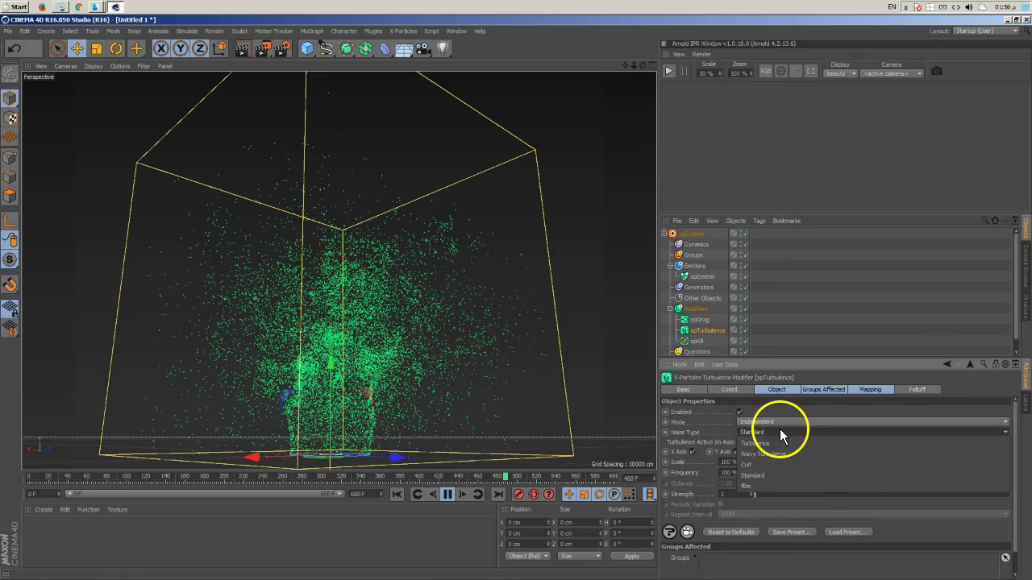
pyautogui.click(769, 456)
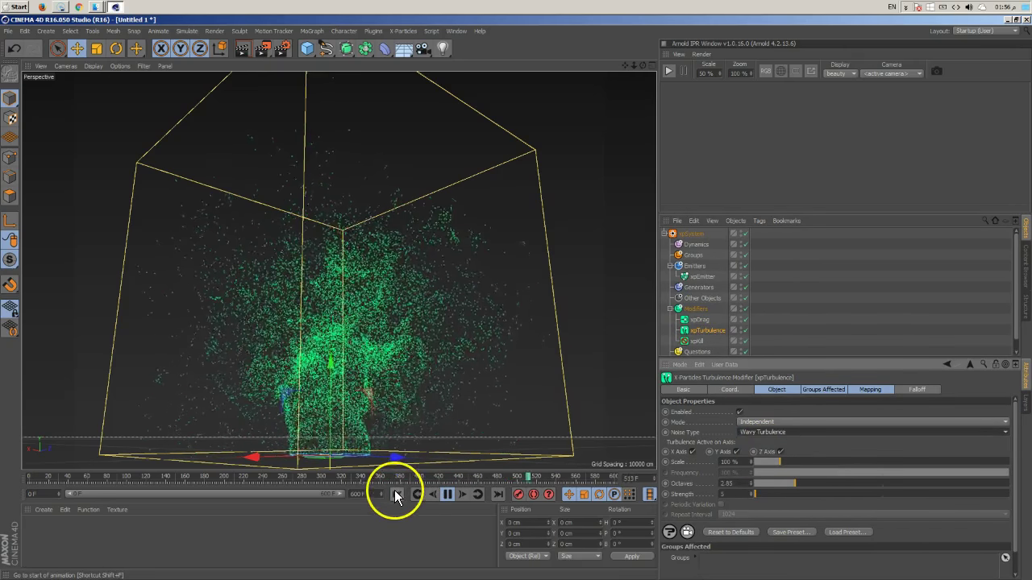
pyautogui.click(396, 494)
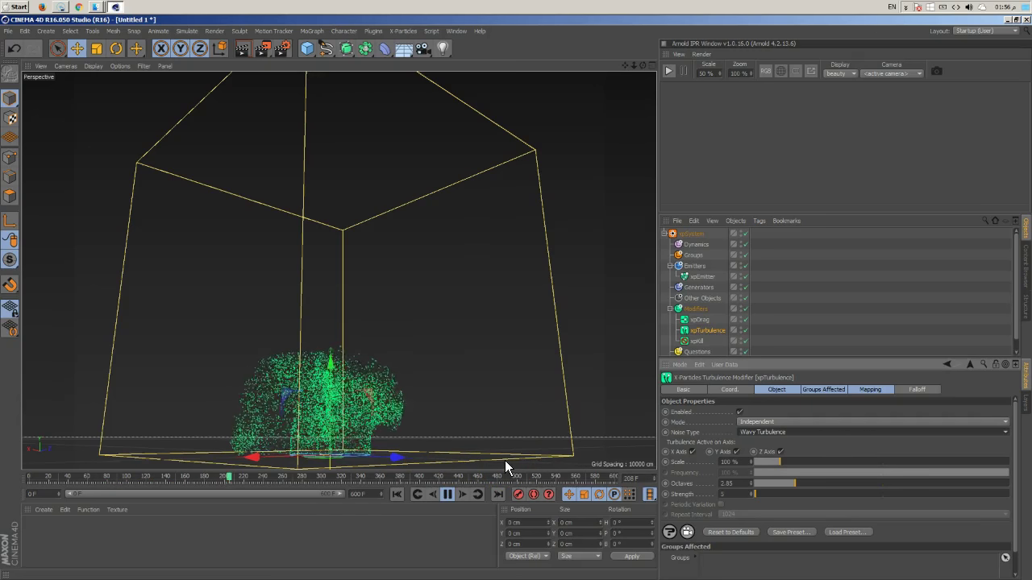
# Add a MoText object to the scene and set its text to "gfxacademy".
pyautogui.click(328, 49)
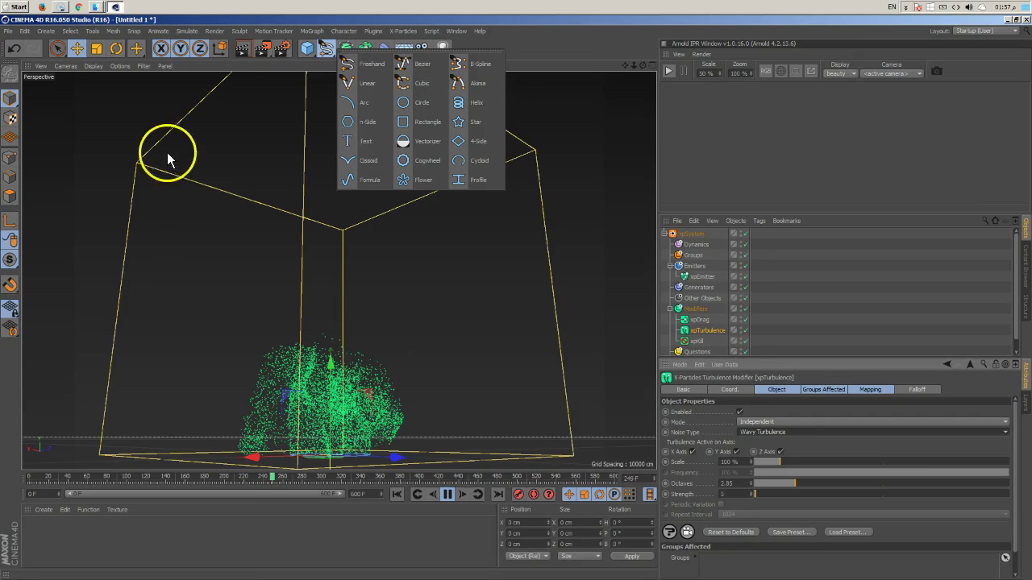
pyautogui.click(318, 31)
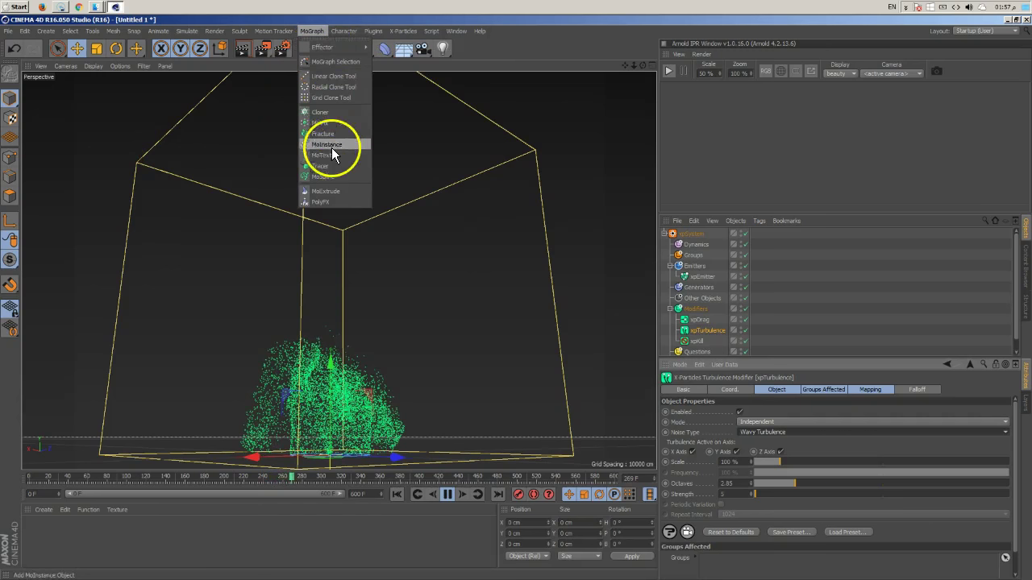
pyautogui.click(323, 155)
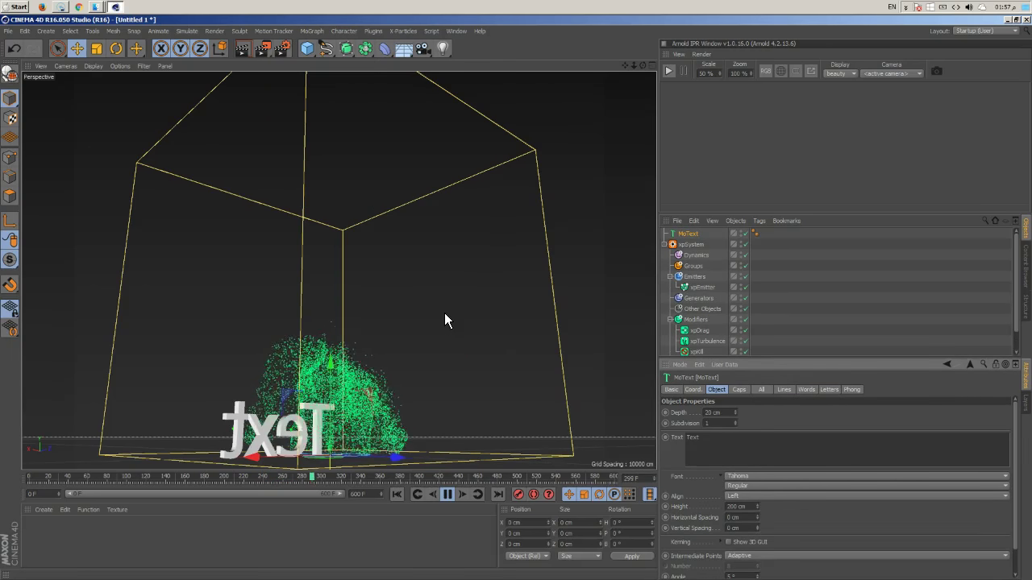
pyautogui.click(708, 438)
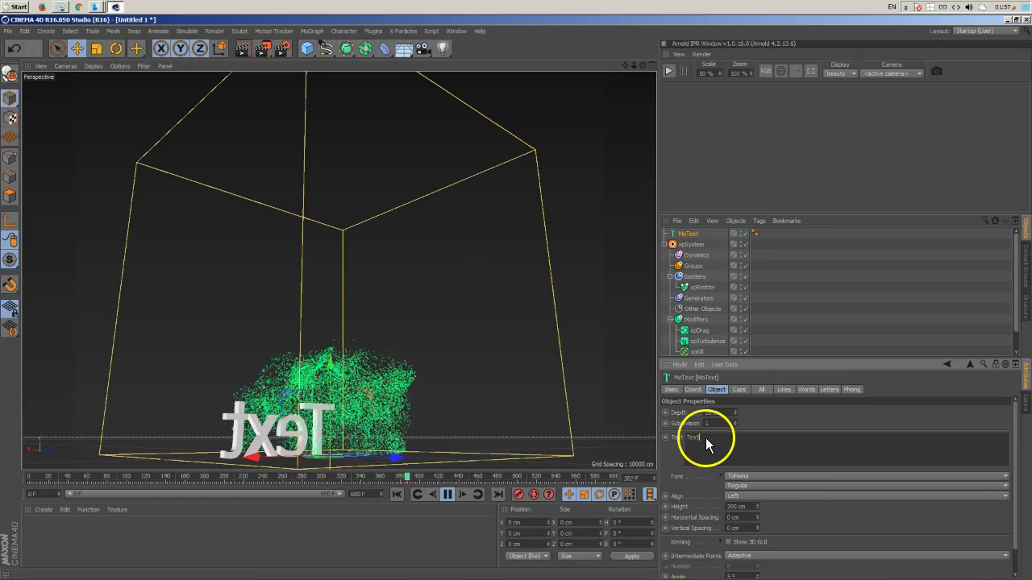
pyautogui.doubleClick(695, 442)
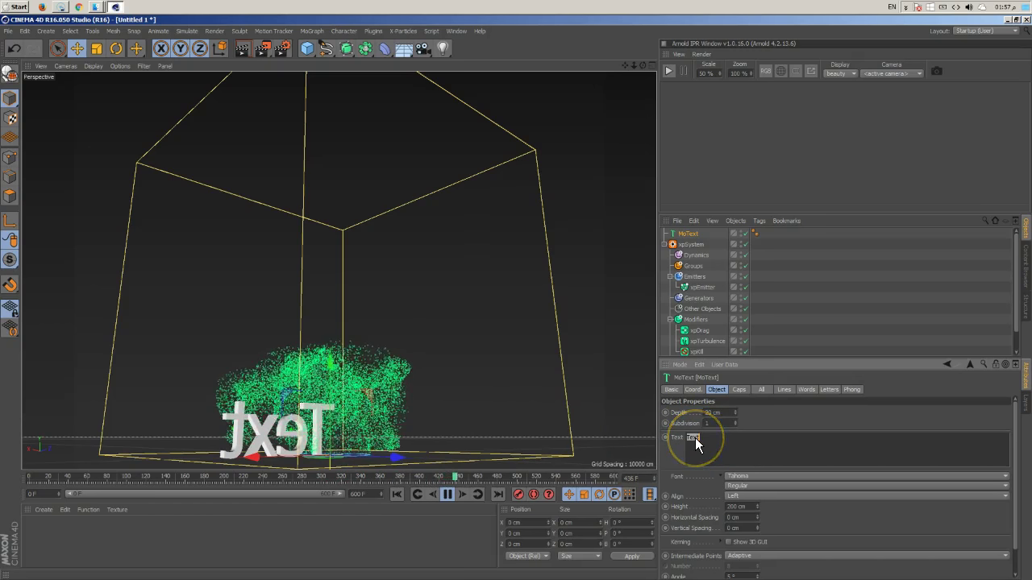
pyautogui.write('gfxacademy')
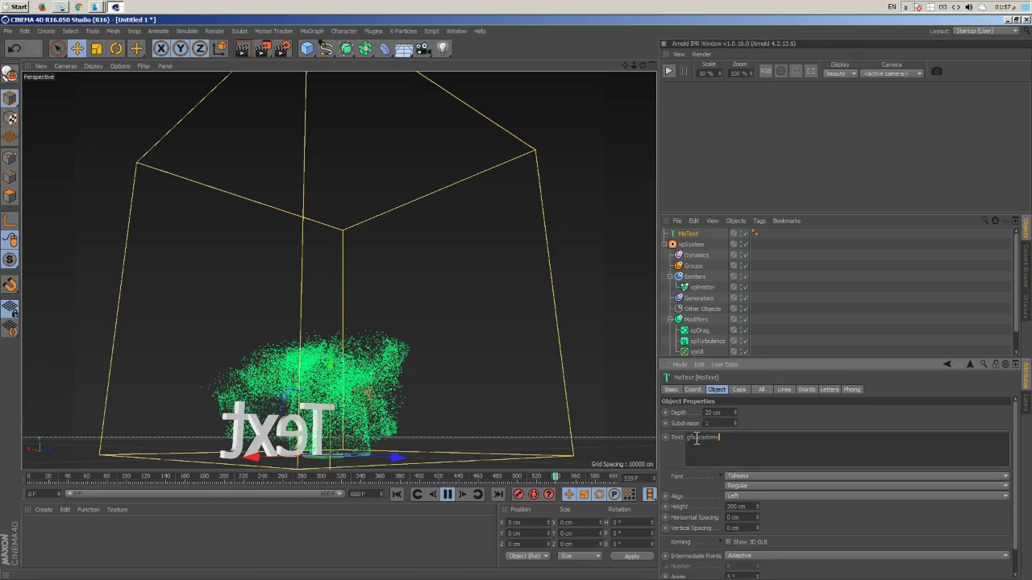
# Stop playback, change the MoText font to TYPOGRAPH PRO, and set its height to 50 cm.
pyautogui.click(447, 495)
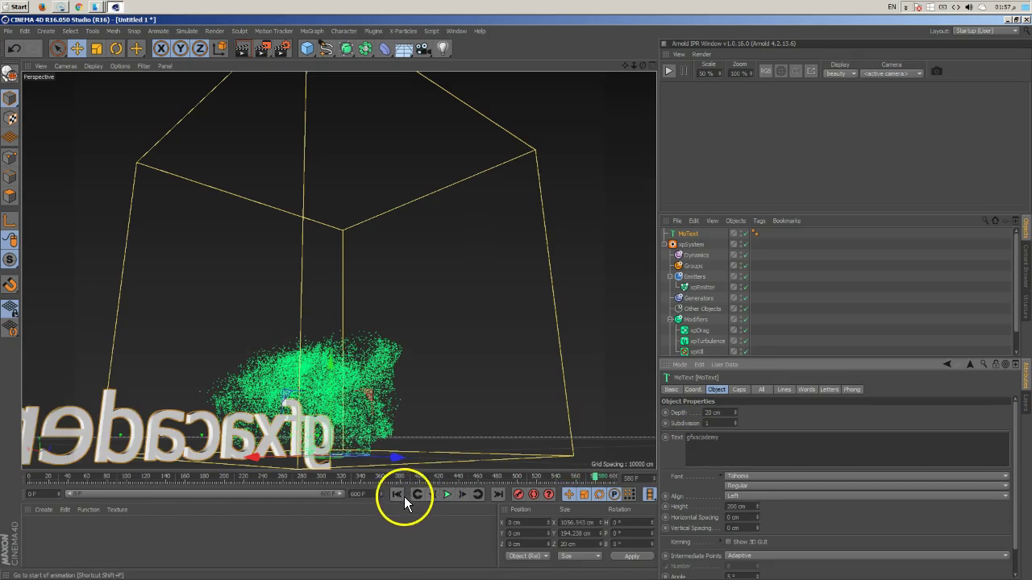
pyautogui.click(763, 476)
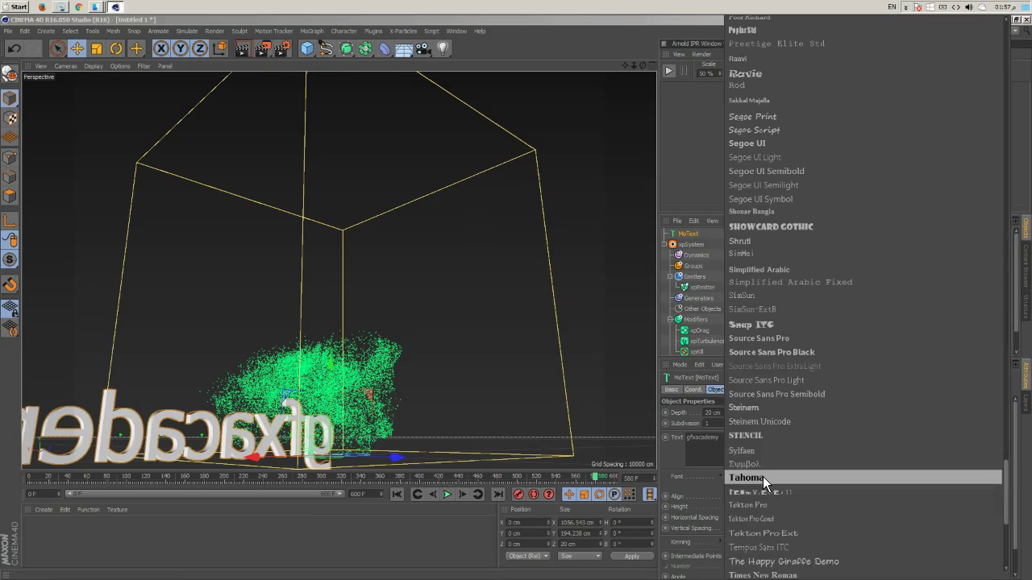
pyautogui.scroll(-3, 810, 417)
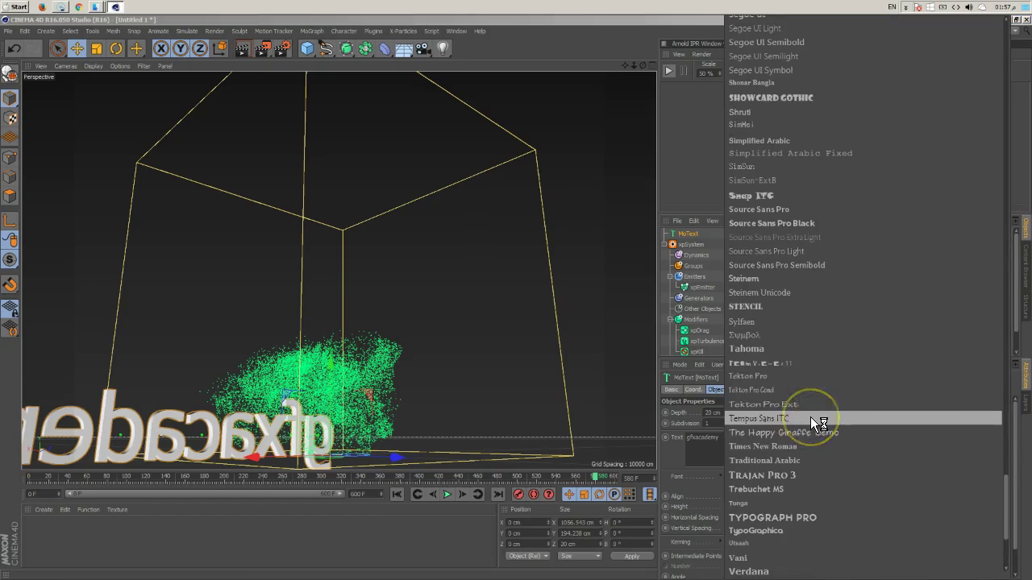
pyautogui.click(799, 518)
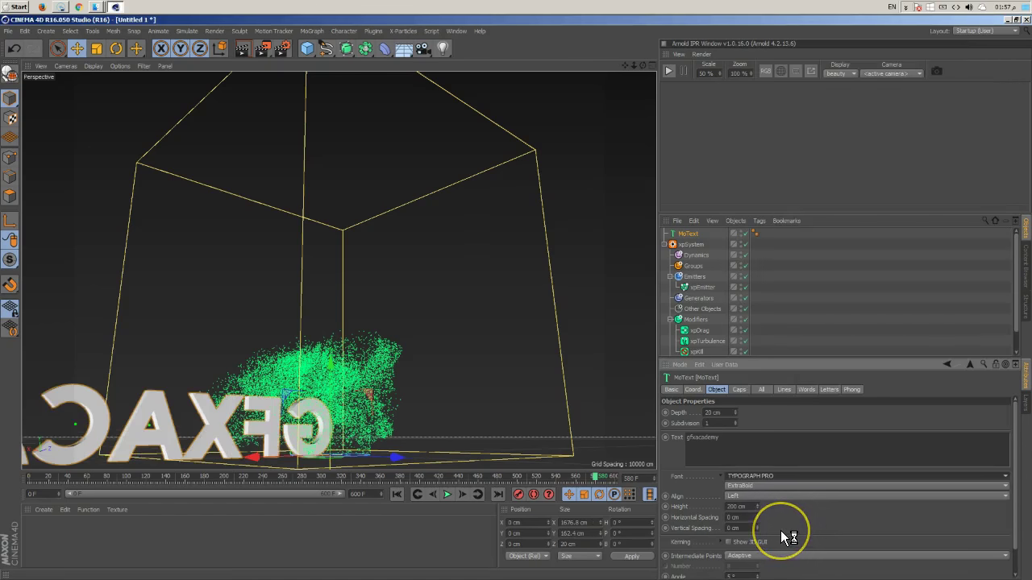
pyautogui.click(737, 507)
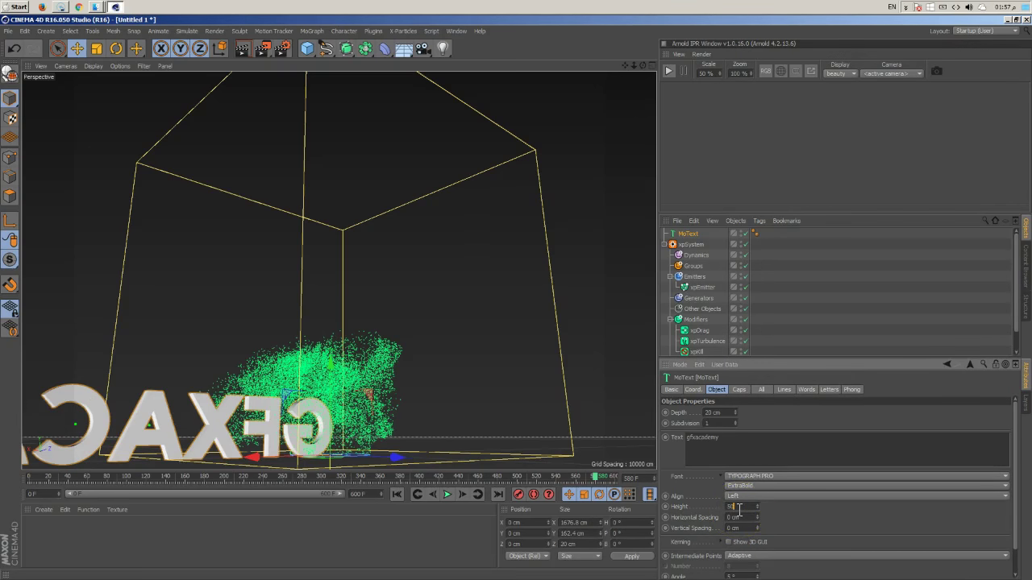
pyautogui.write('50')
pyautogui.press('Return')
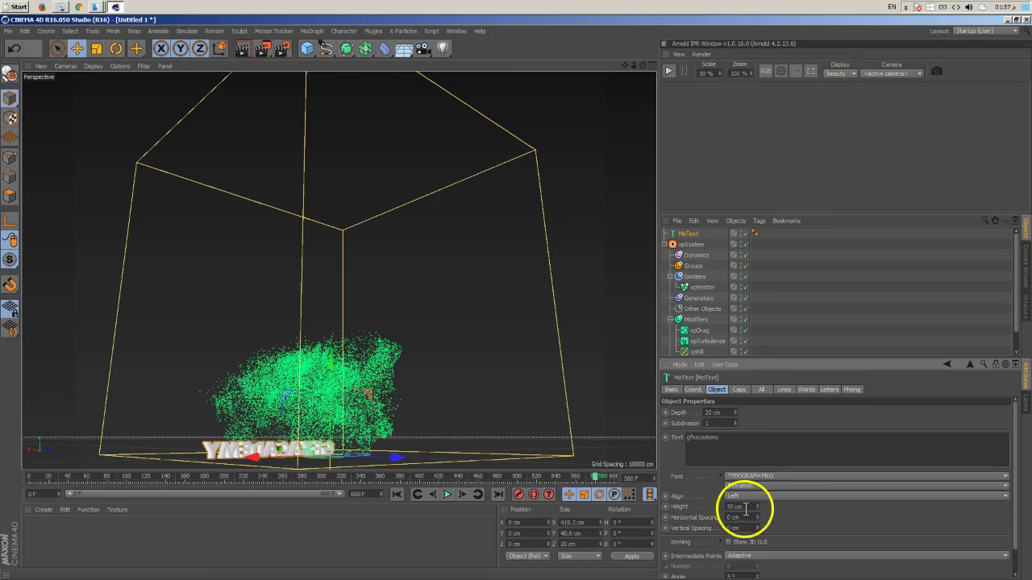
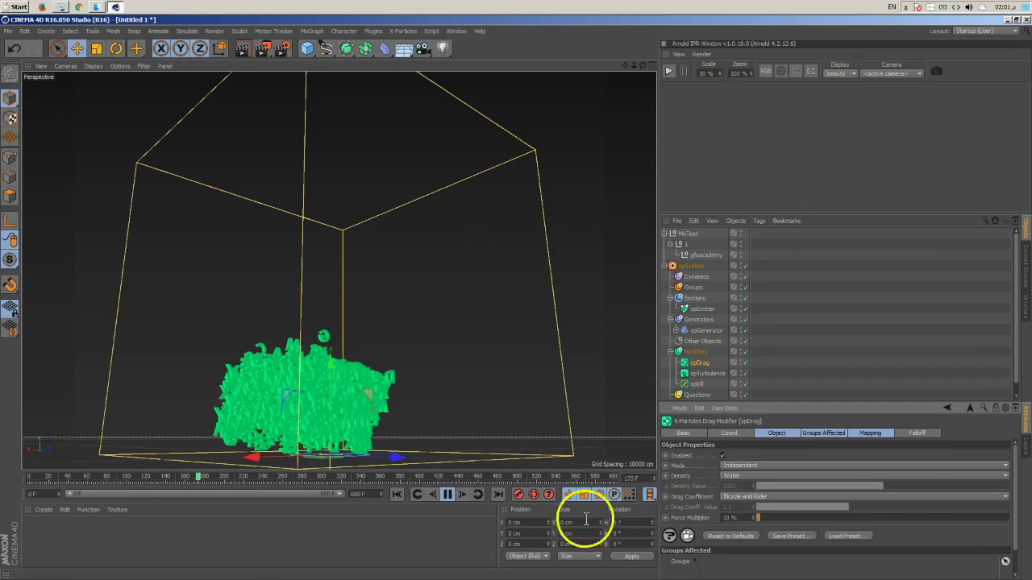
# Replay the particle simulation from the first frame and pause it to examine the emitted letters.
pyautogui.click(395, 495)
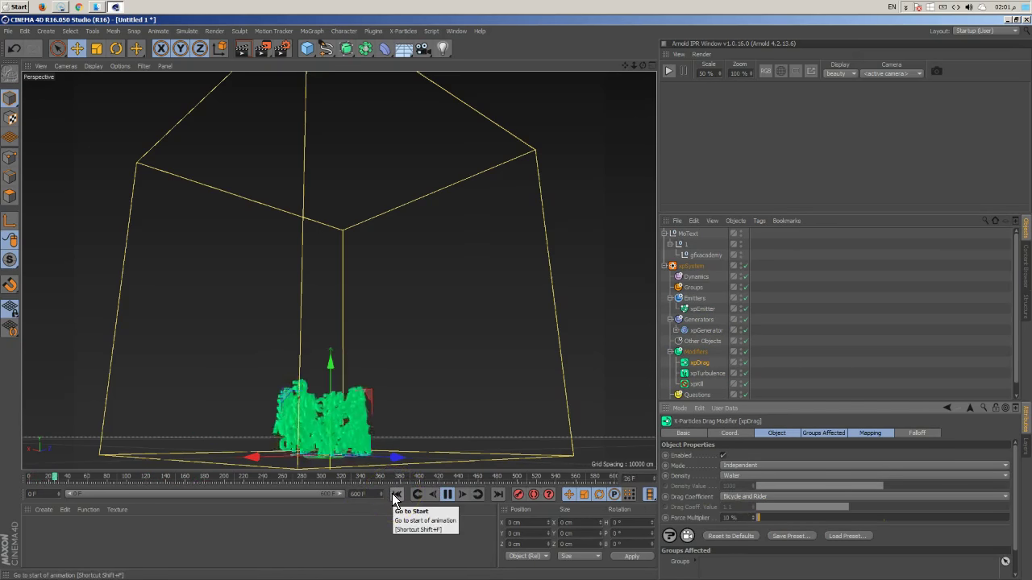
pyautogui.click(400, 494)
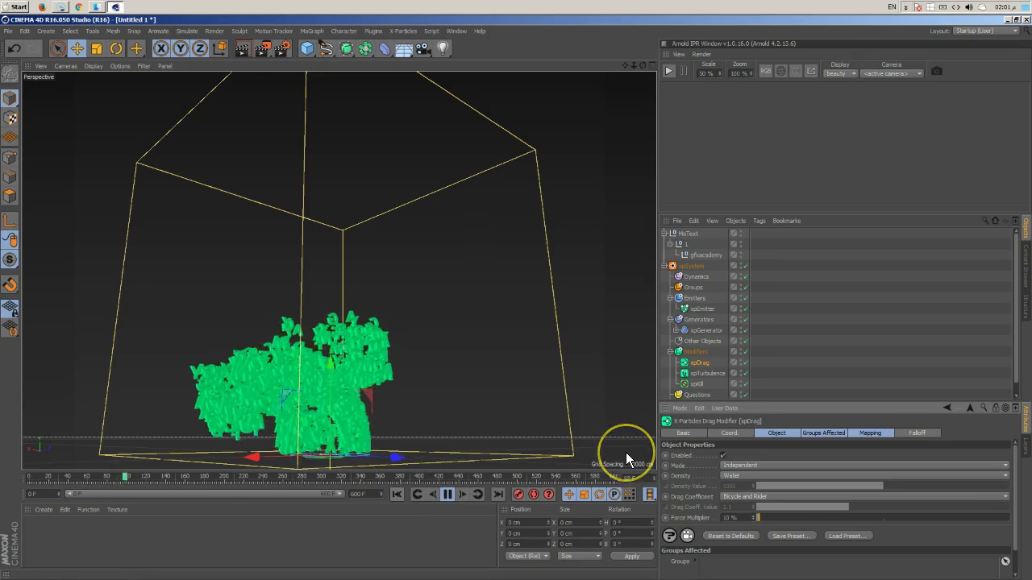
pyautogui.click(448, 494)
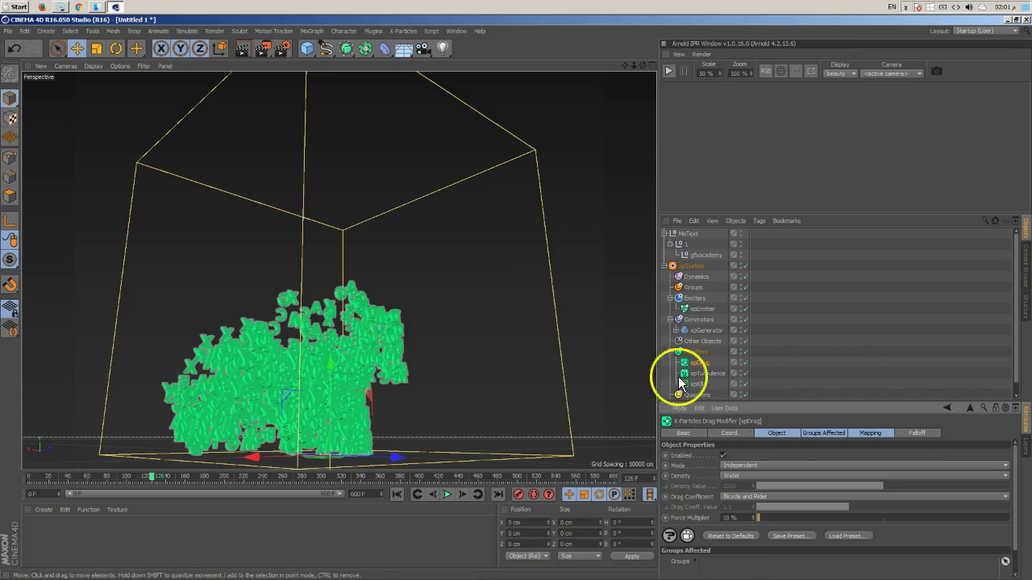
# Set the xpEmitter's birthrate to 50 and replay the simulation from the start.
pyautogui.click(702, 309)
pyautogui.click(738, 561)
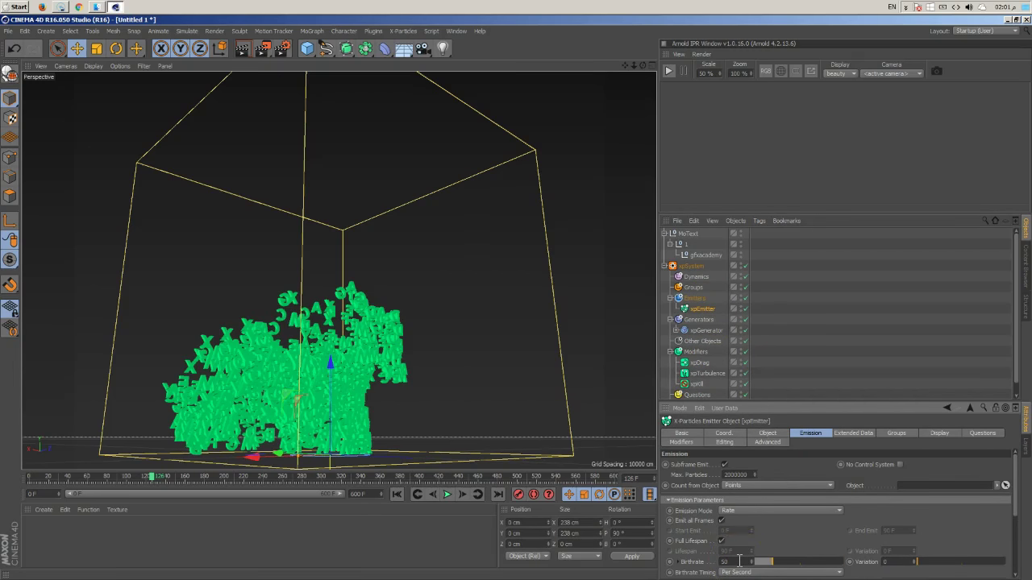
pyautogui.click(398, 494)
pyautogui.click(448, 494)
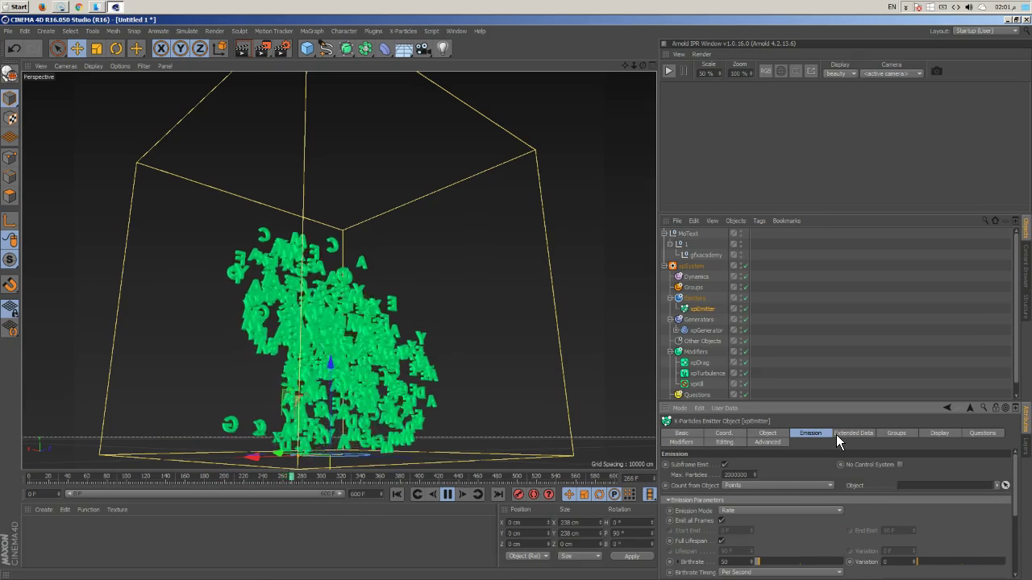
# Enable particle rotation in the xpEmitter's extended data and set the rotation to 30°, 45° and 25°.
pyautogui.click(846, 395)
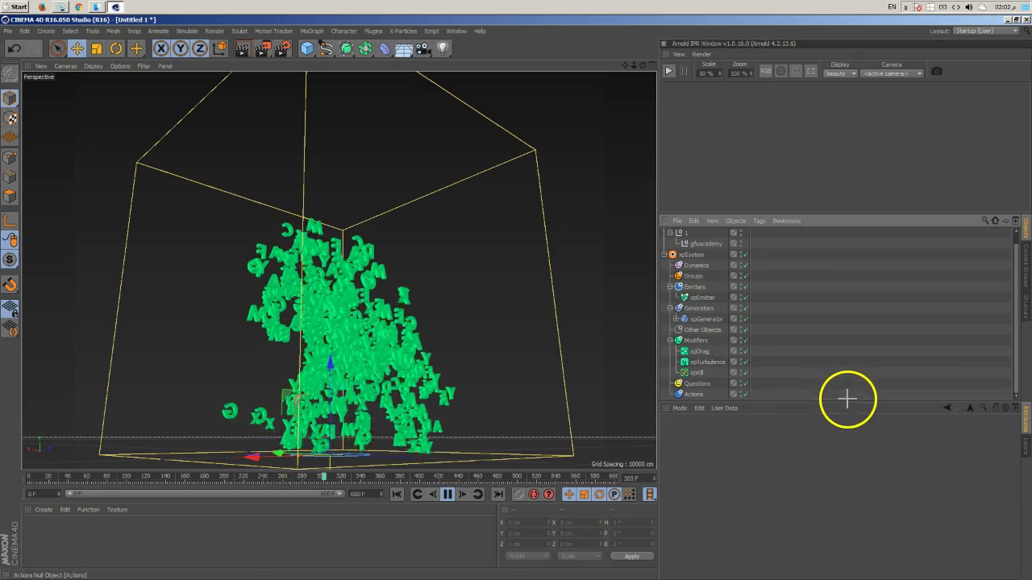
pyautogui.click(698, 298)
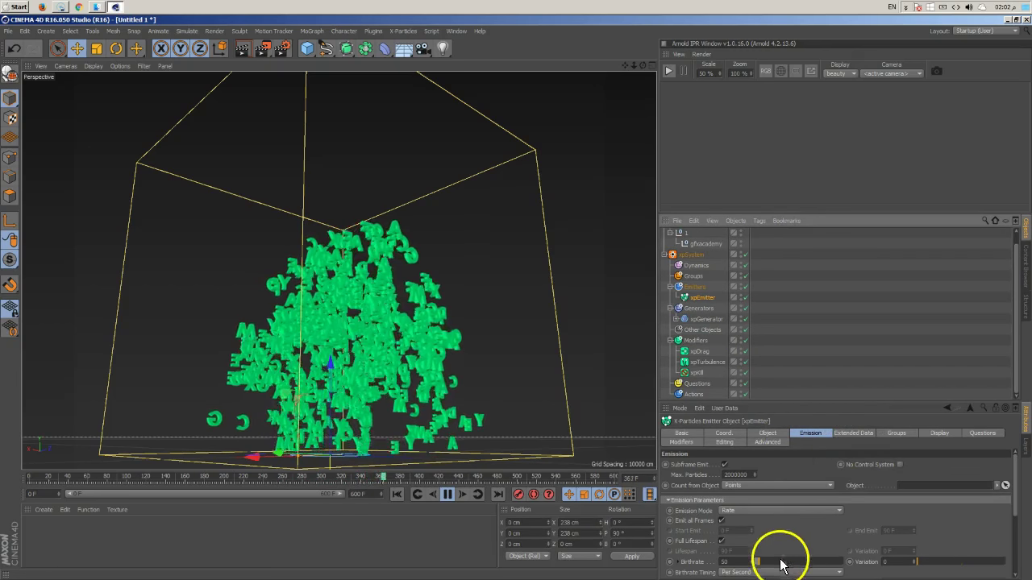
pyautogui.scroll(-5, 778, 499)
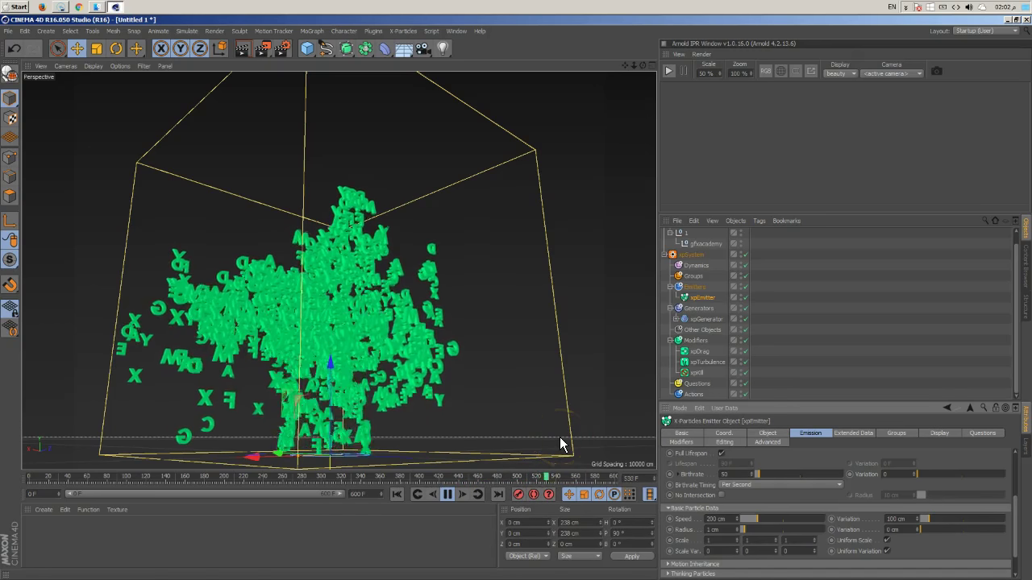
pyautogui.click(850, 433)
pyautogui.moveTo(1009, 516); pyautogui.dragTo(1004, 473)
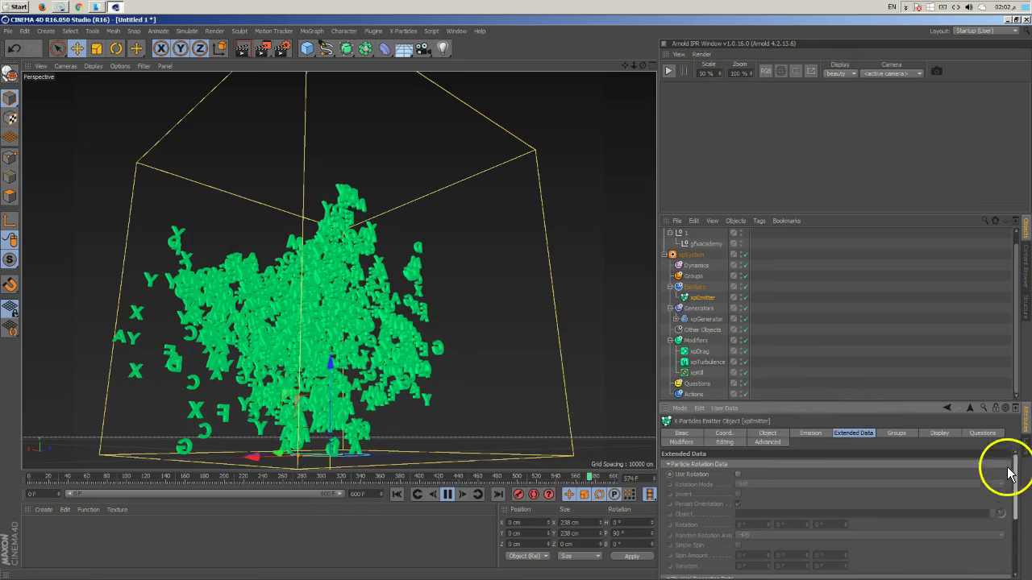
pyautogui.click(736, 475)
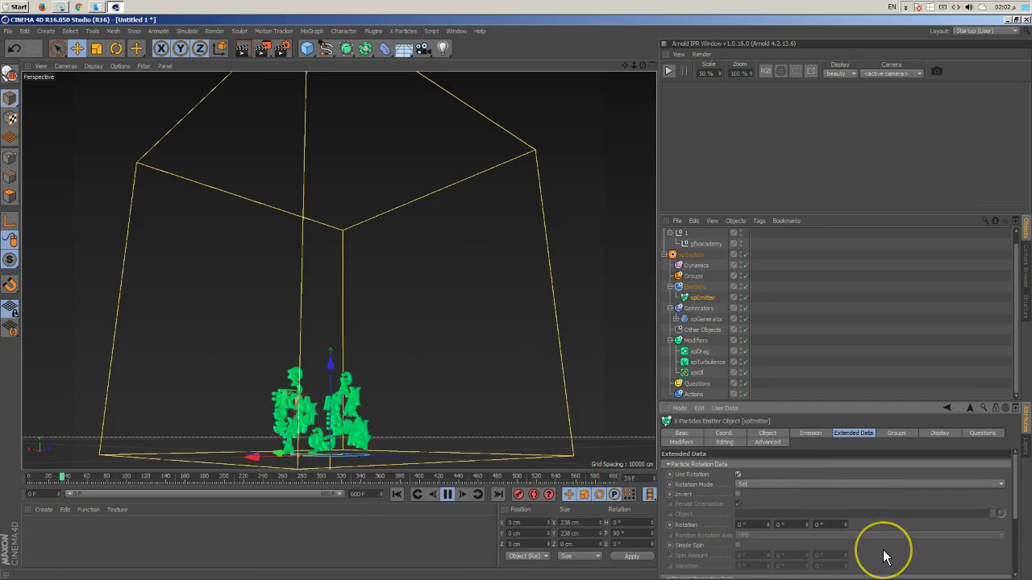
pyautogui.scroll(-1, 883, 538)
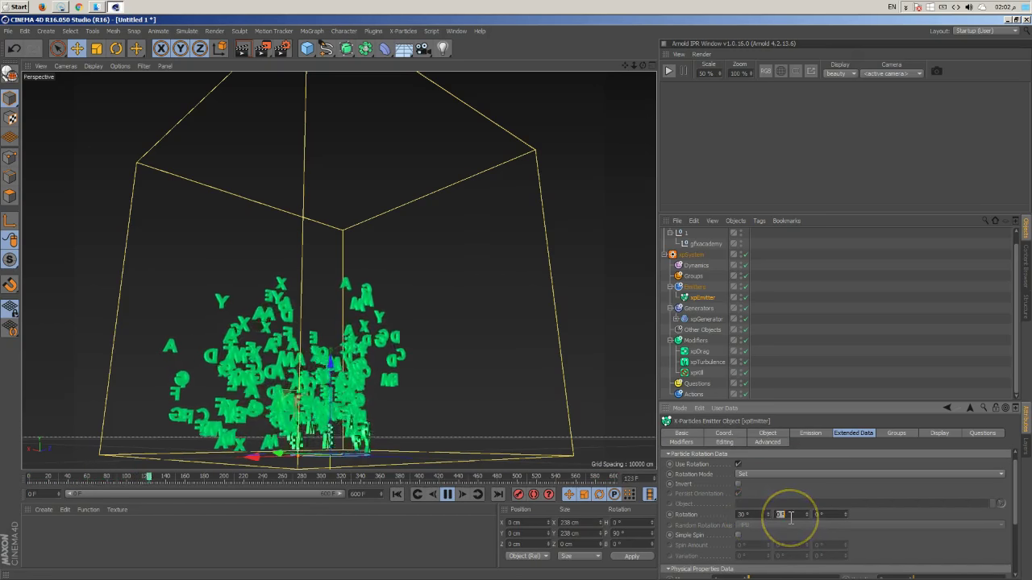
pyautogui.click(833, 516)
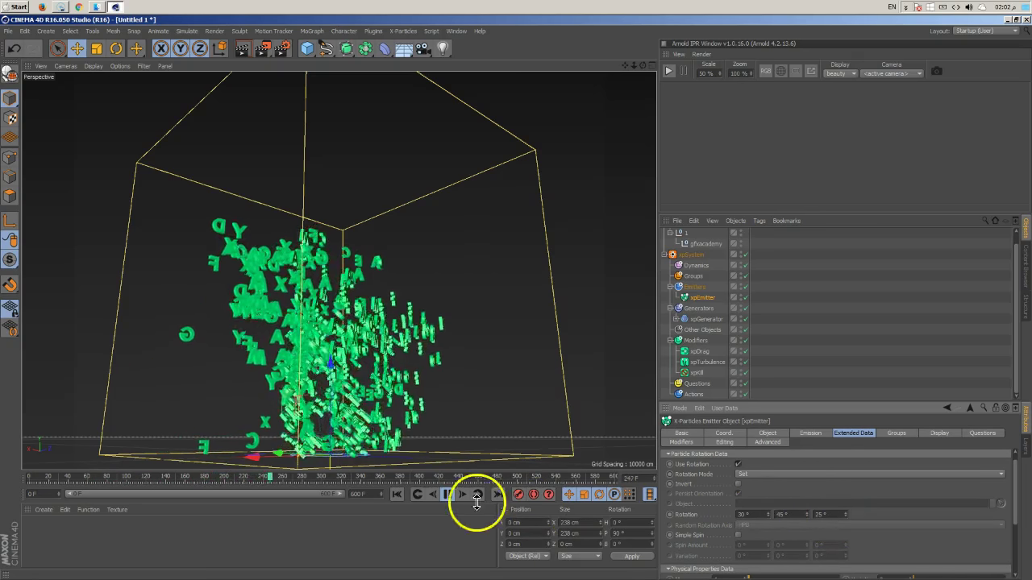
# Enable Simple Spin for the xpEmitter's particles with spin amount and variation at 5° on all three axes, and replay the simulation.
pyautogui.doubleClick(742, 545)
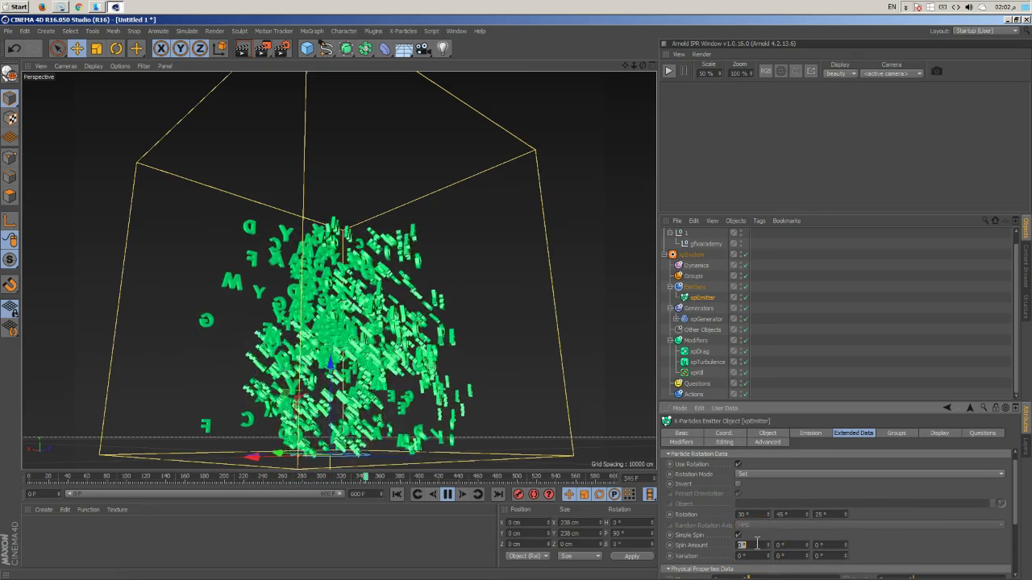
pyautogui.click(784, 545)
pyautogui.write('5')
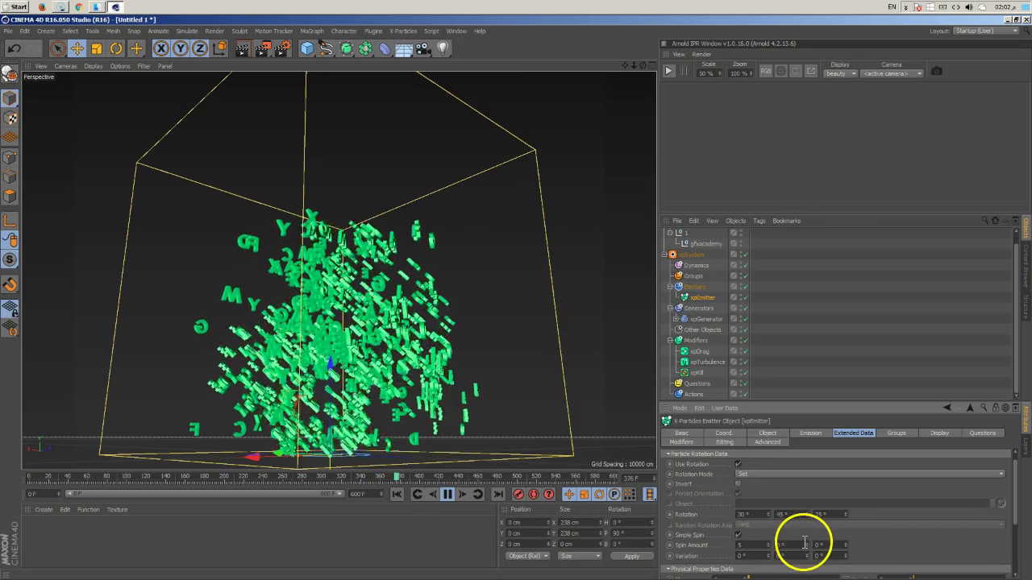
pyautogui.click(839, 545)
pyautogui.write('5')
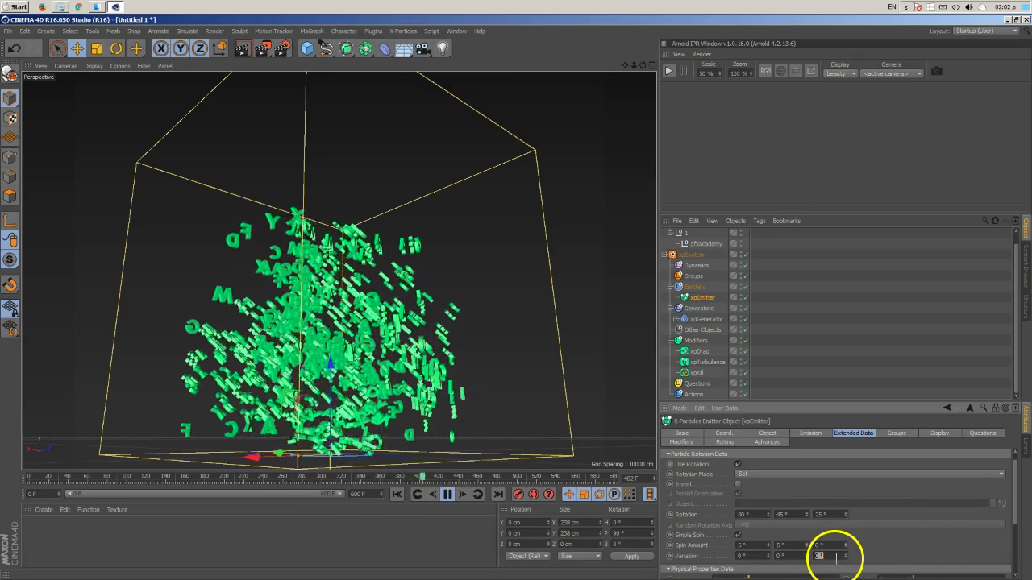
pyautogui.click(755, 556)
pyautogui.write('5')
pyautogui.click(779, 556)
pyautogui.write('5')
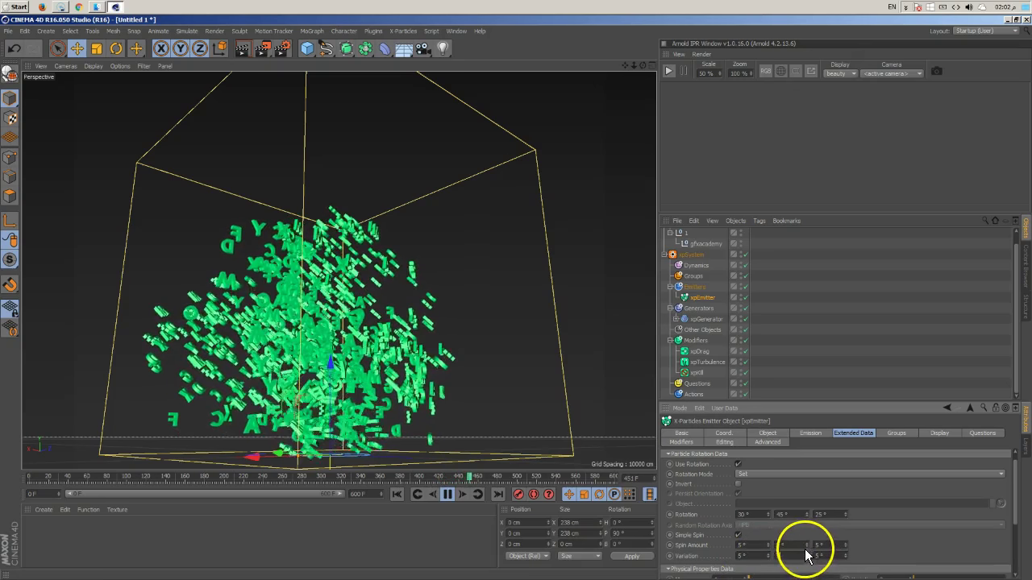
pyautogui.click(404, 494)
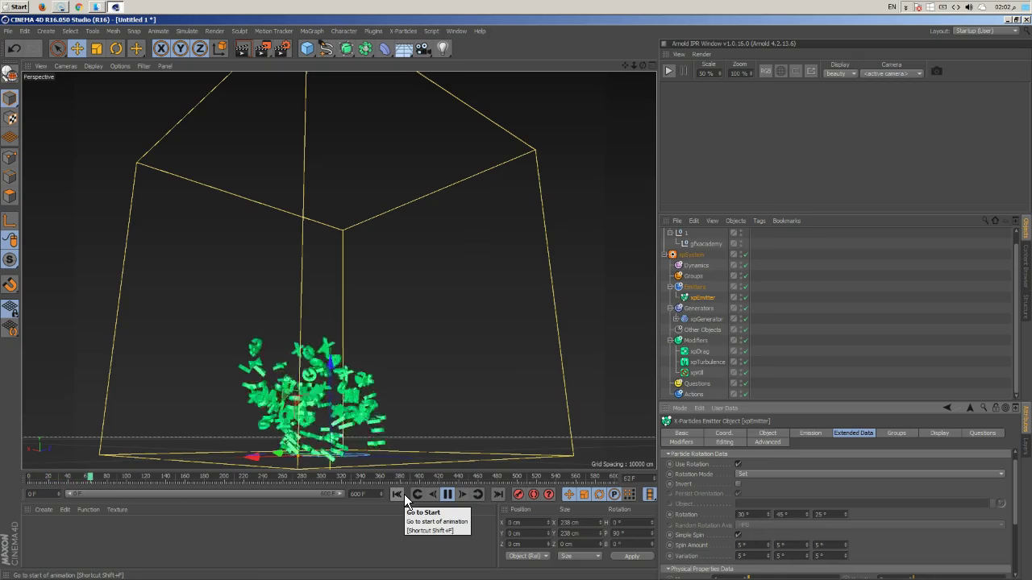
# Lower the particle spin amount to 2° on all three axes.
pyautogui.click(757, 545)
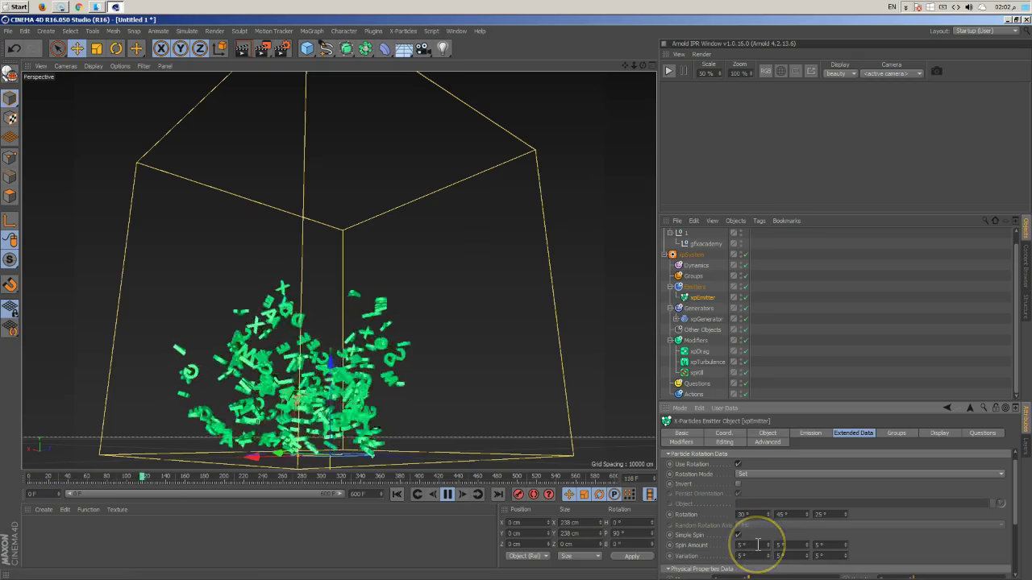
pyautogui.write('2')
pyautogui.click(794, 545)
pyautogui.write('2')
pyautogui.click(826, 545)
pyautogui.write('2')
pyautogui.press('Return')
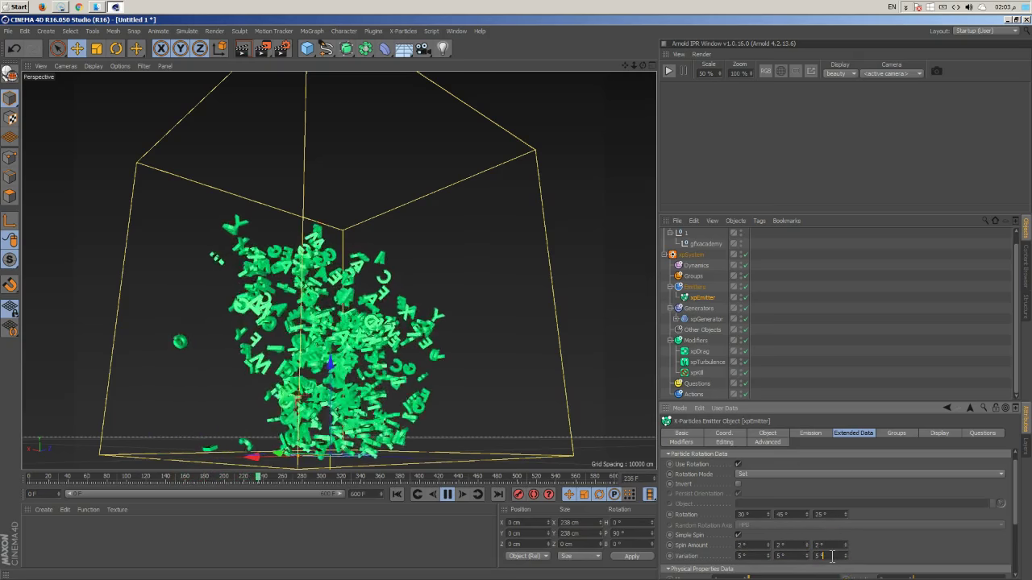
# Lower the spin variation to 2° on all three axes and replay the simulation.
pyautogui.click(781, 555)
pyautogui.write('2')
pyautogui.click(738, 556)
pyautogui.write('2')
pyautogui.click(395, 493)
# Set the emitter's particle rotation to 10° on all three axes and replay the simulation.
pyautogui.doubleClick(754, 515)
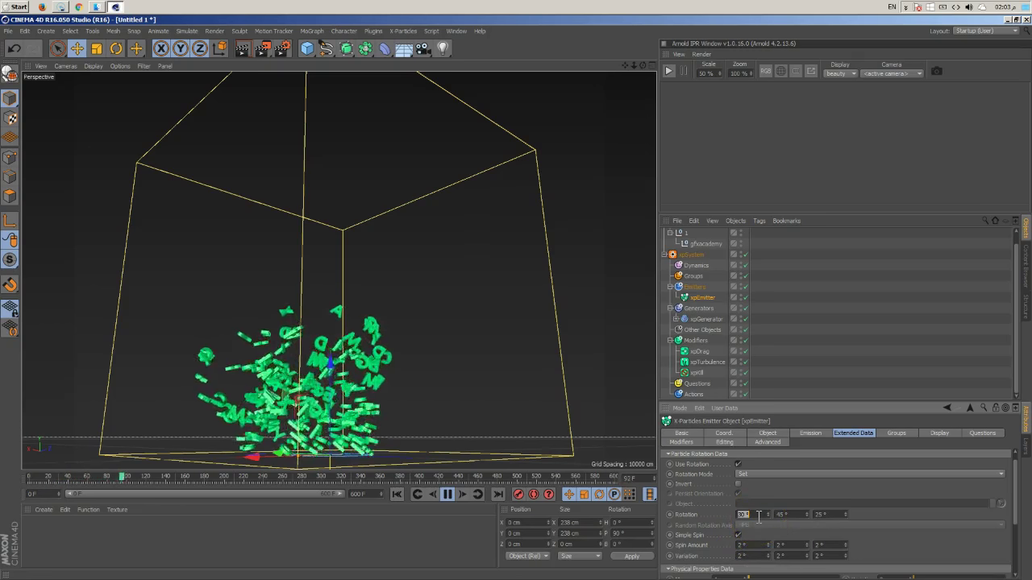
pyautogui.write('10')
pyautogui.doubleClick(795, 514)
pyautogui.write('10')
pyautogui.doubleClick(838, 514)
pyautogui.write('10')
pyautogui.click(399, 494)
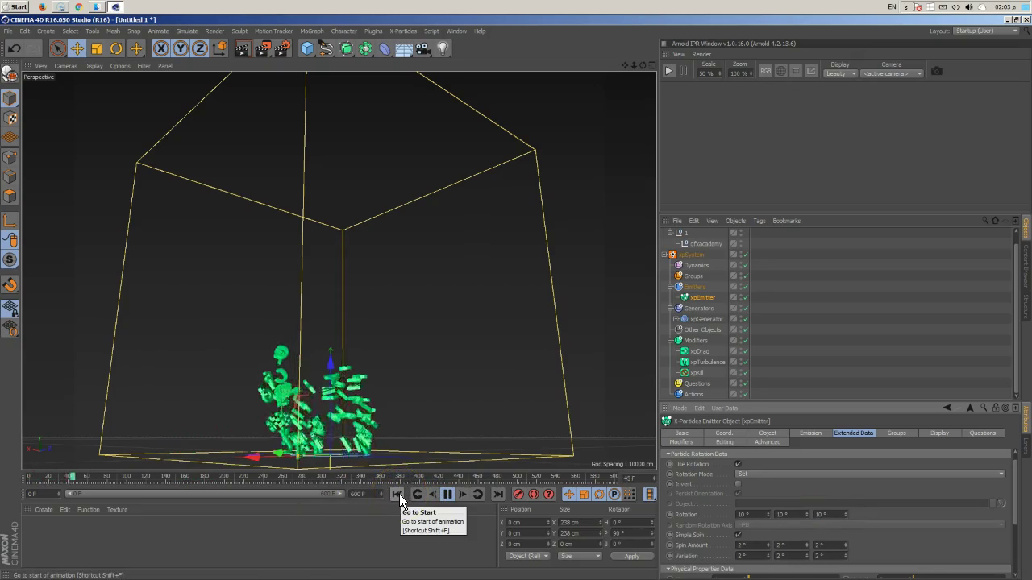
# Examine the xpGenerator's multiple child object and draw mode choices and its scale, rotation and offset settings.
pyautogui.moveTo(863, 540); pyautogui.dragTo(863, 564, button='middle')
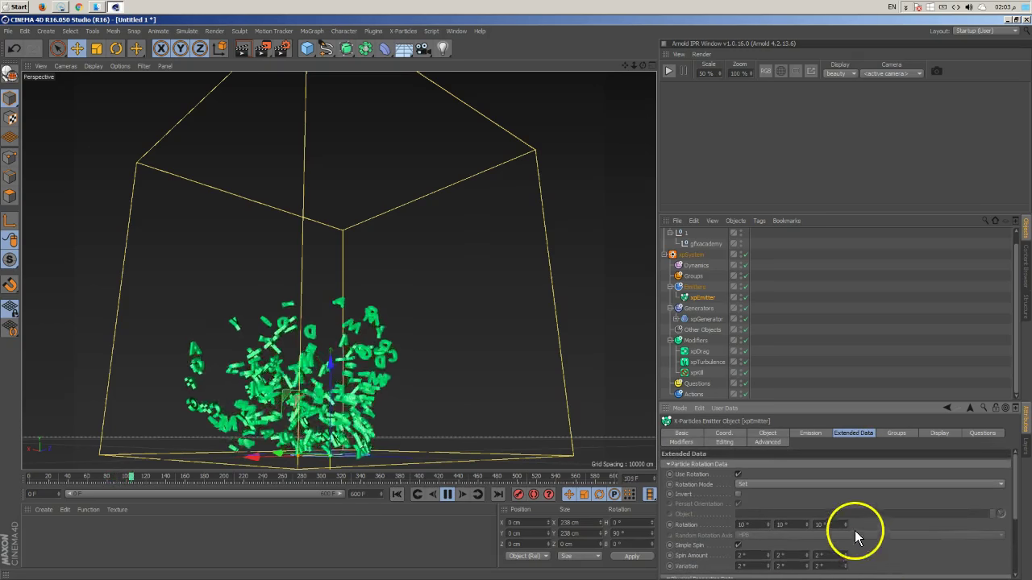
pyautogui.click(710, 319)
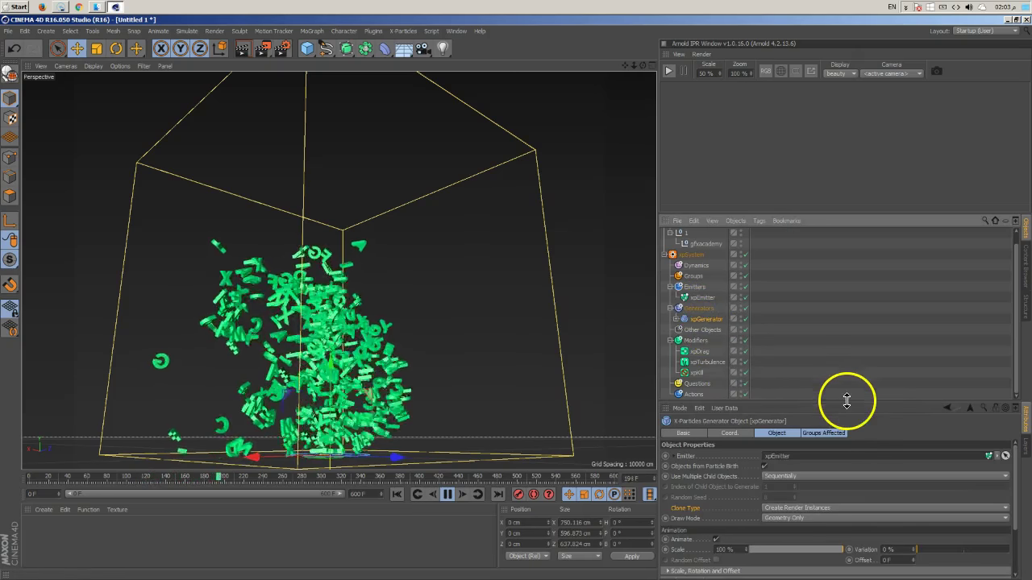
pyautogui.moveTo(846, 403); pyautogui.dragTo(844, 342)
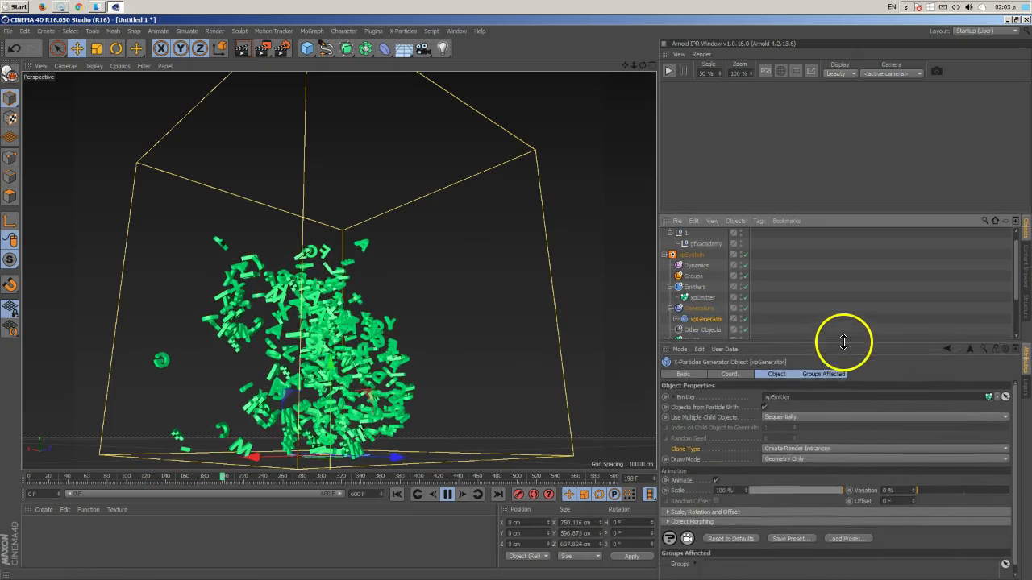
pyautogui.click(695, 420)
pyautogui.click(816, 418)
pyautogui.click(822, 400)
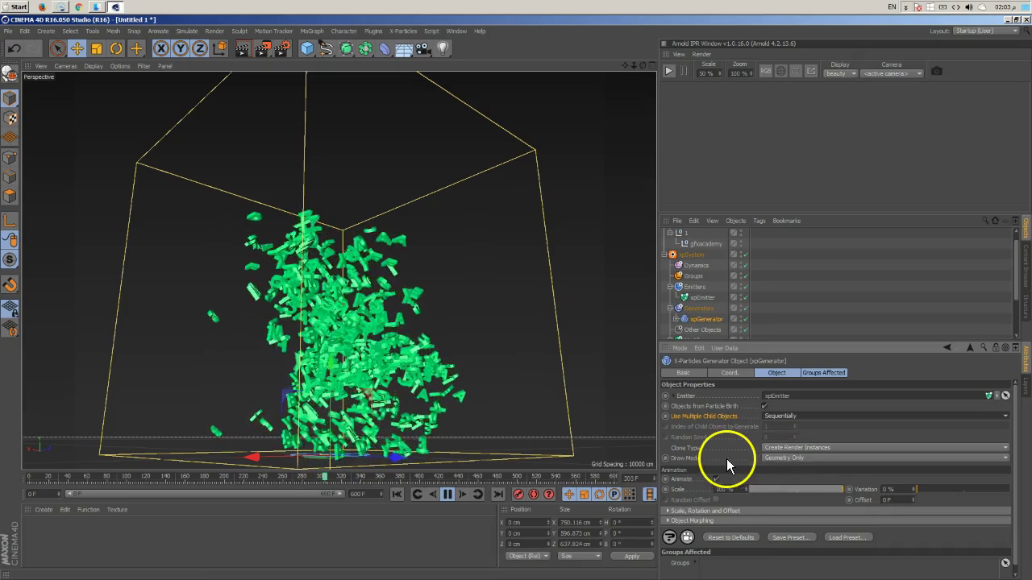
pyautogui.click(799, 459)
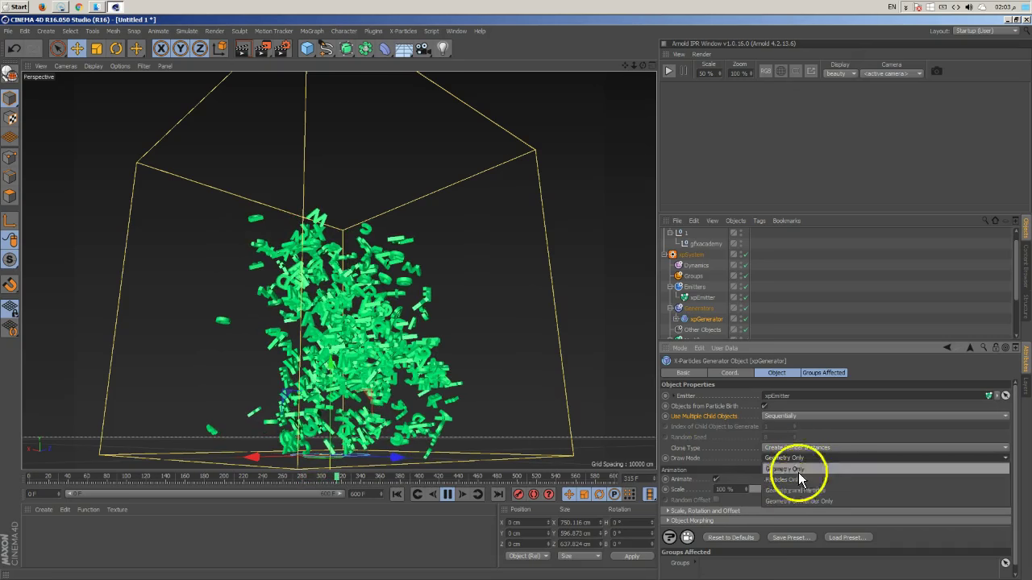
pyautogui.click(879, 542)
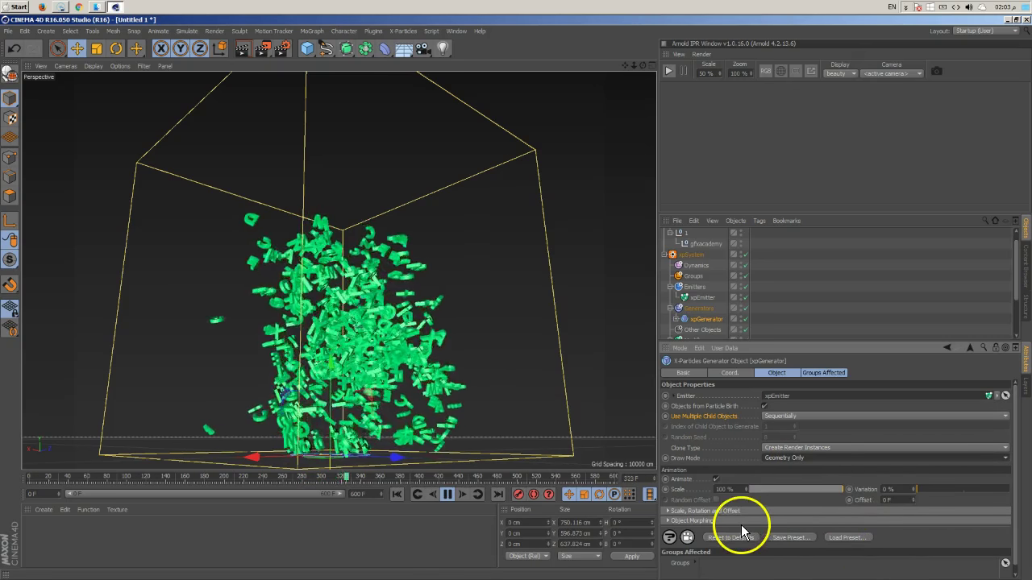
pyautogui.click(704, 514)
pyautogui.moveTo(892, 534); pyautogui.dragTo(885, 467)
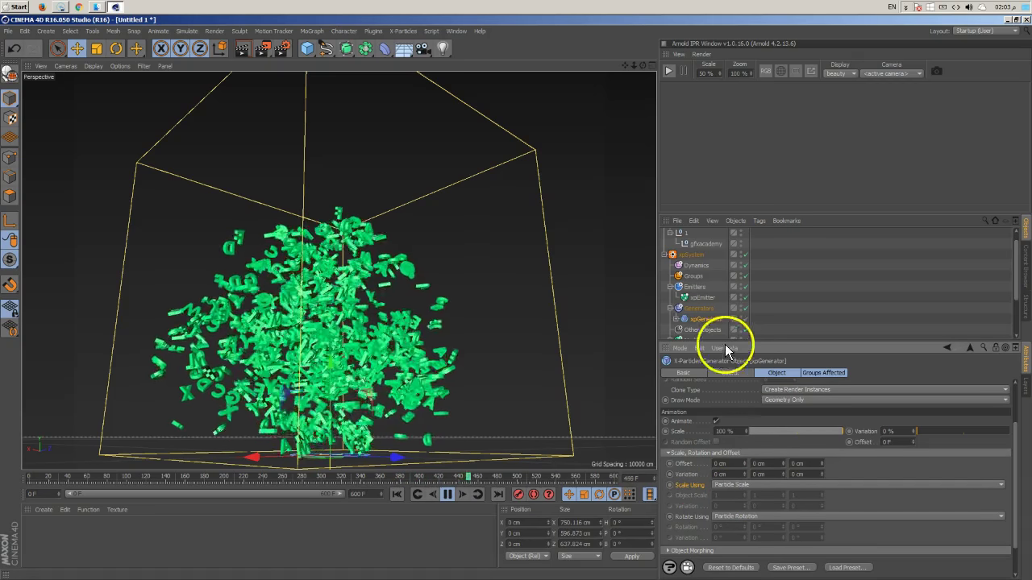
# Review the emitter's basic particle data and make the xpGenerator scale its objects using Particle Radius.
pyautogui.click(703, 297)
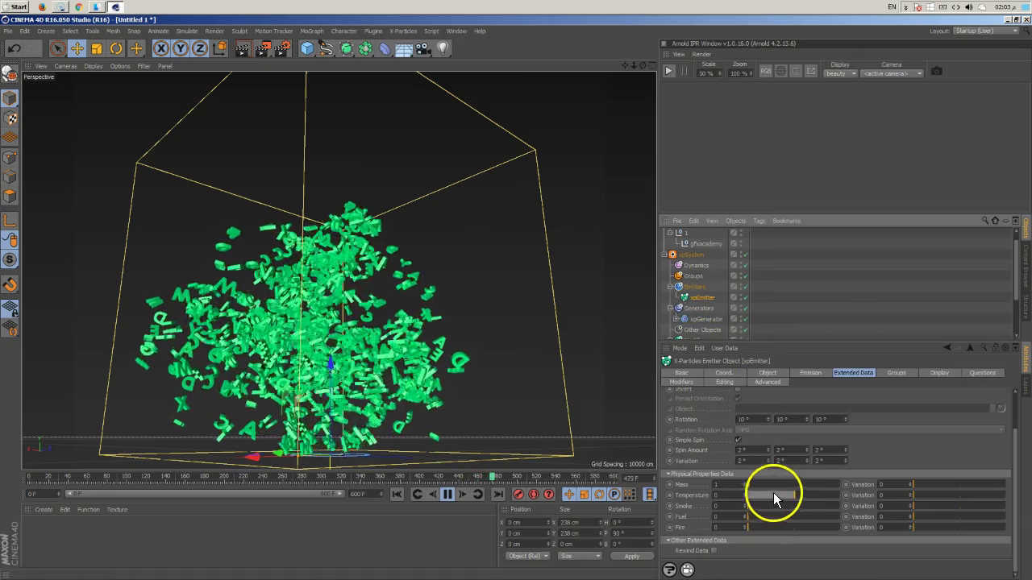
pyautogui.click(817, 372)
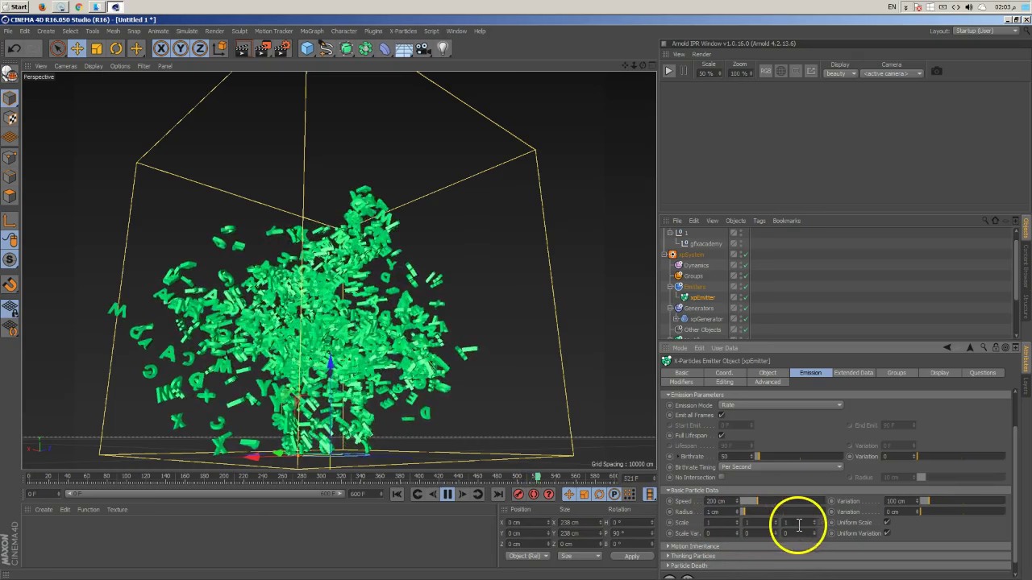
pyautogui.click(949, 347)
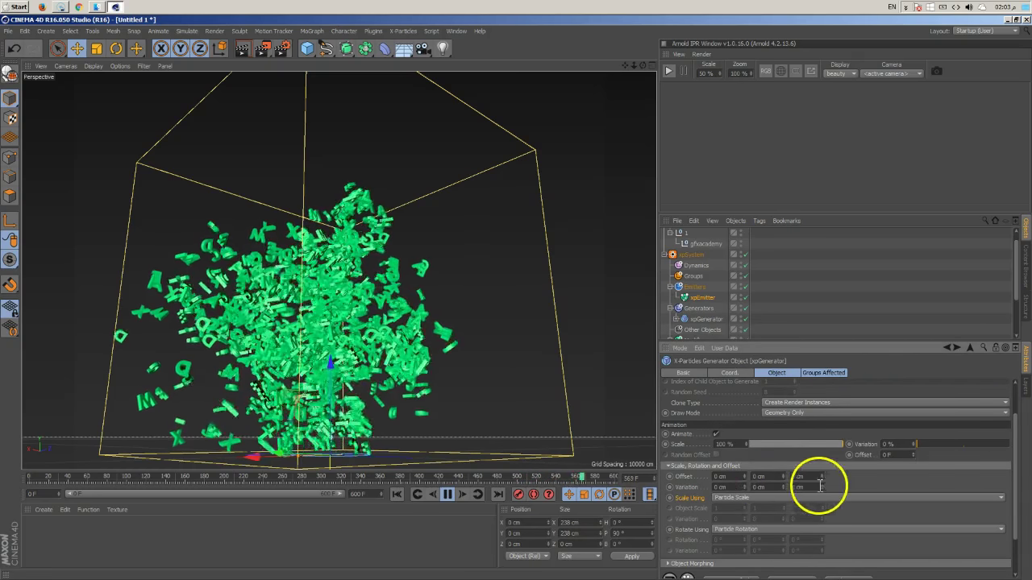
pyautogui.click(773, 498)
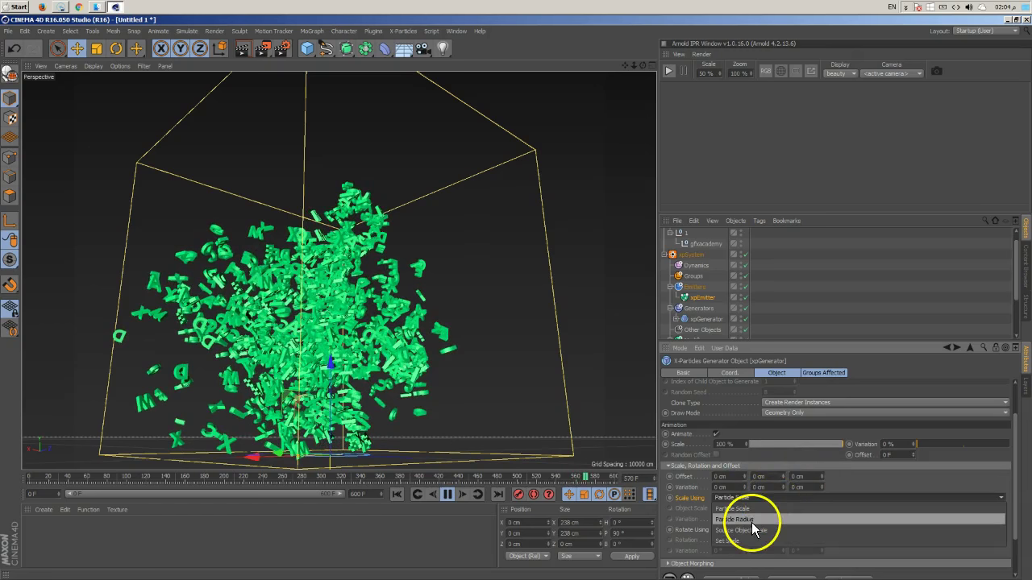
pyautogui.click(751, 520)
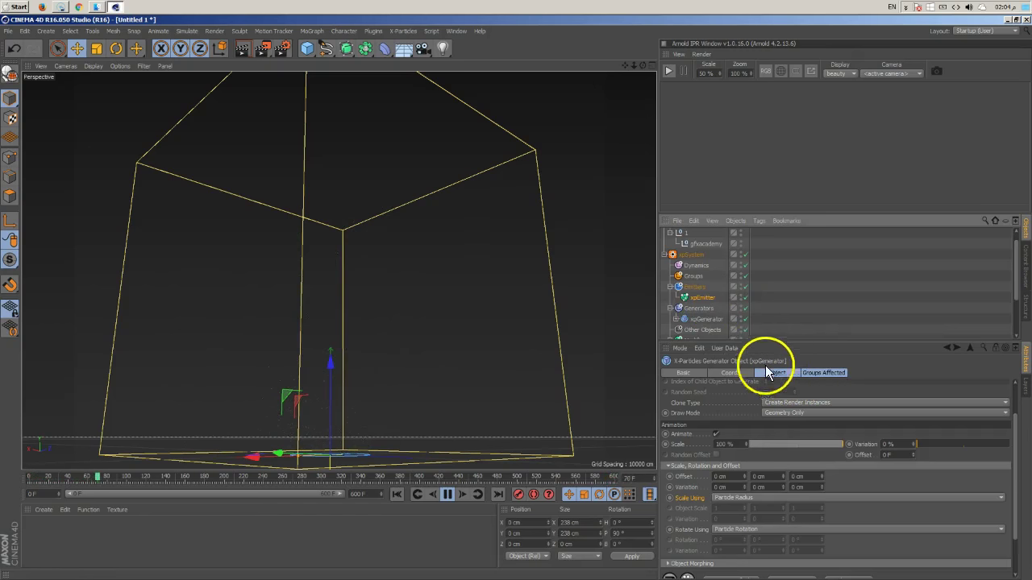
# Set the xpEmitter's particle radius to 20 cm and replay the simulation.
pyautogui.click(690, 296)
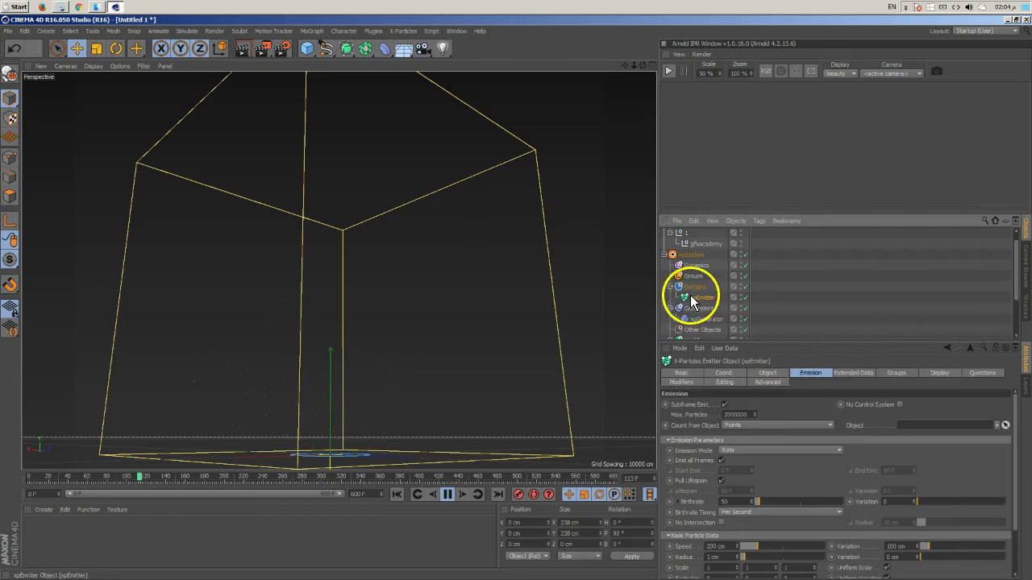
pyautogui.scroll(-3, 829, 492)
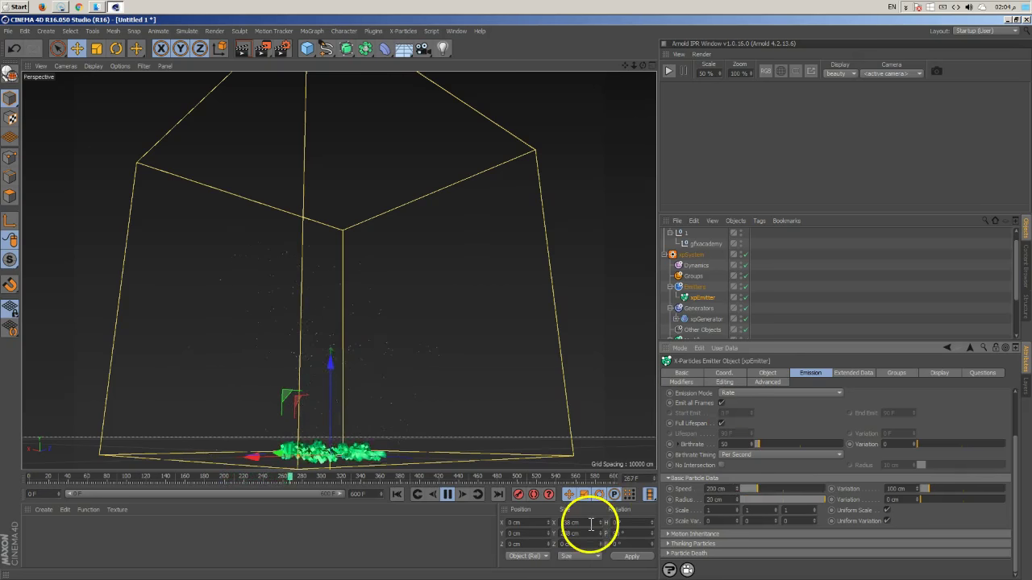
pyautogui.click(398, 495)
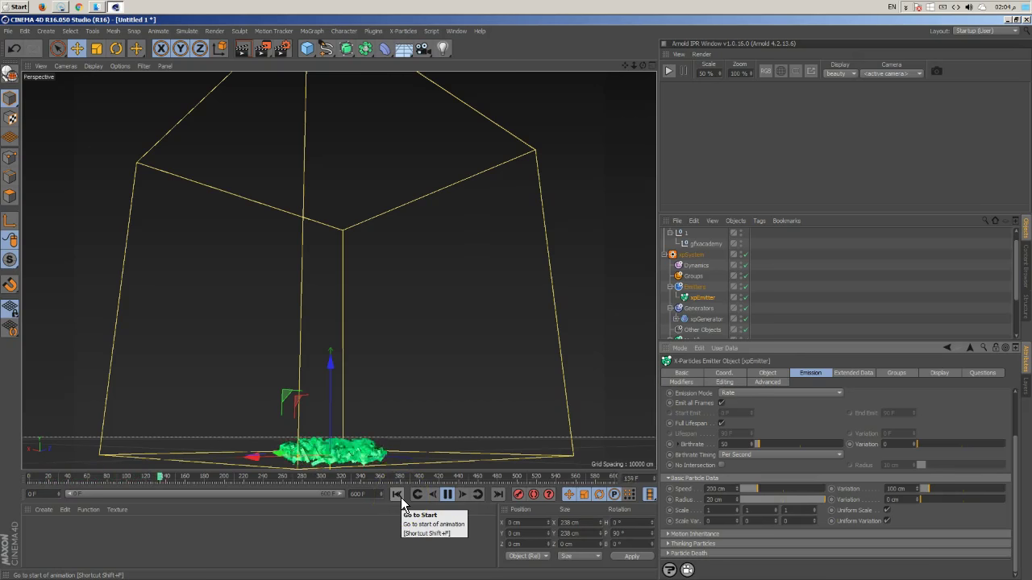
# Set the xpEmitter's particle radius back to 1 cm.
pyautogui.click(723, 499)
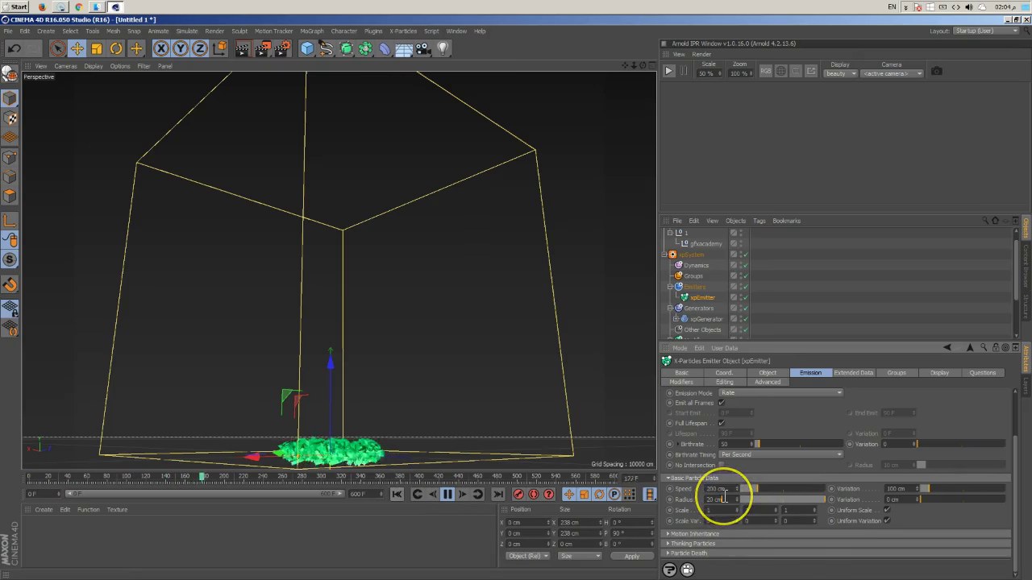
pyautogui.write('1')
pyautogui.press('Return')
pyautogui.click(736, 497)
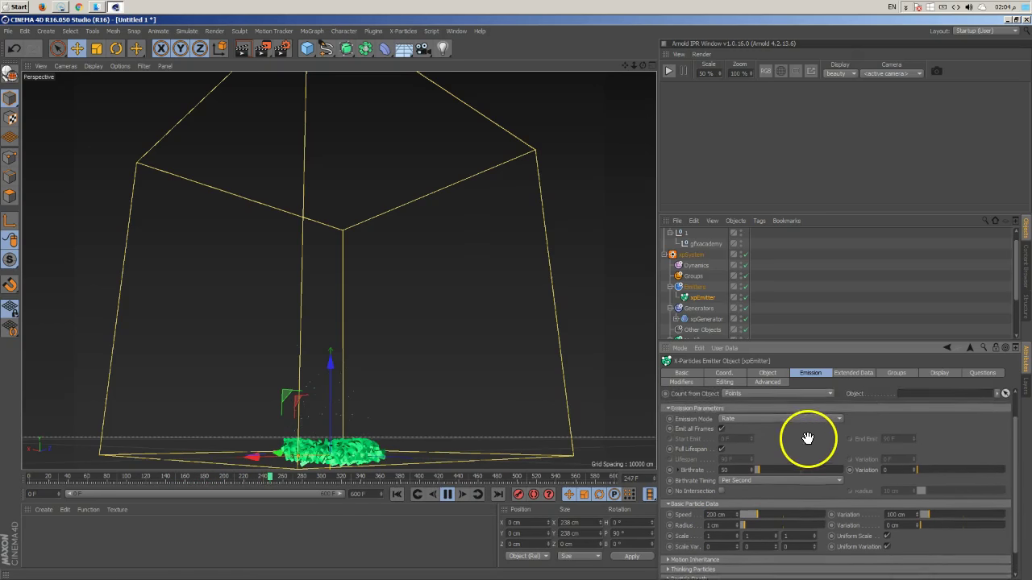
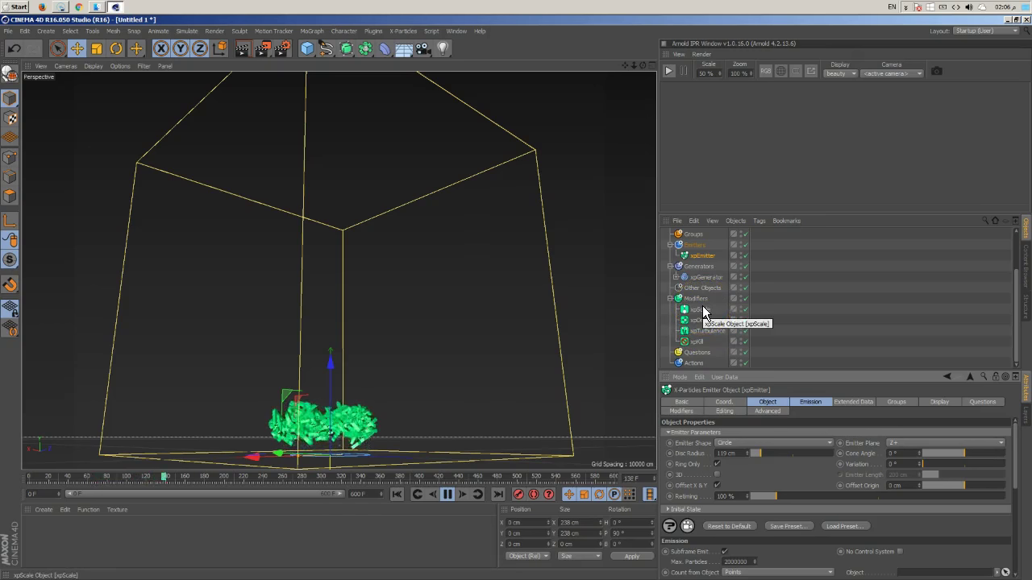
# Set the xpScale modifier's radius change to 0.18 cm and replay the simulation.
pyautogui.click(701, 310)
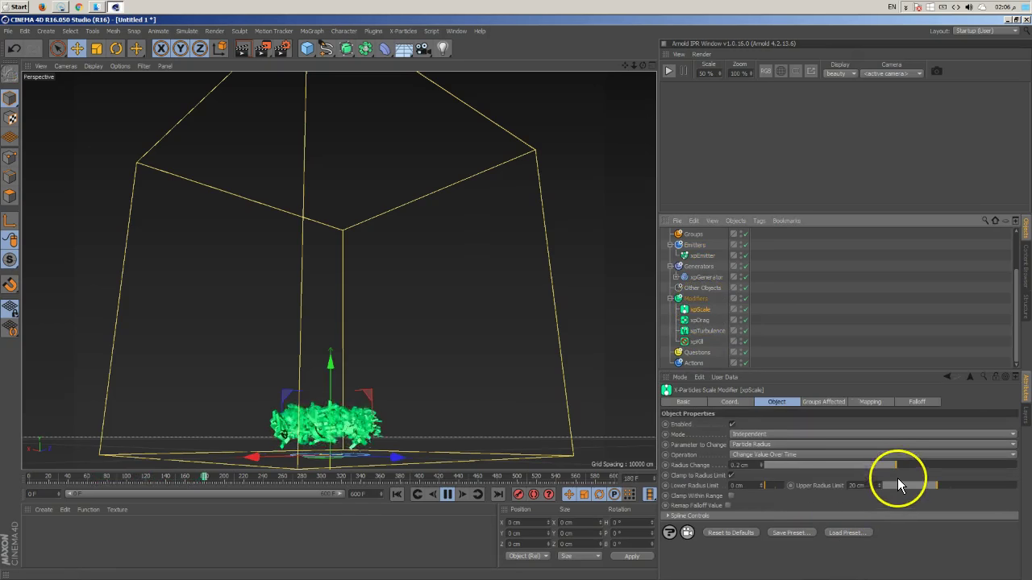
pyautogui.moveTo(894, 466)
pyautogui.mouseDown()
pyautogui.moveTo(845, 463)
pyautogui.moveTo(896, 466)
pyautogui.mouseUp()
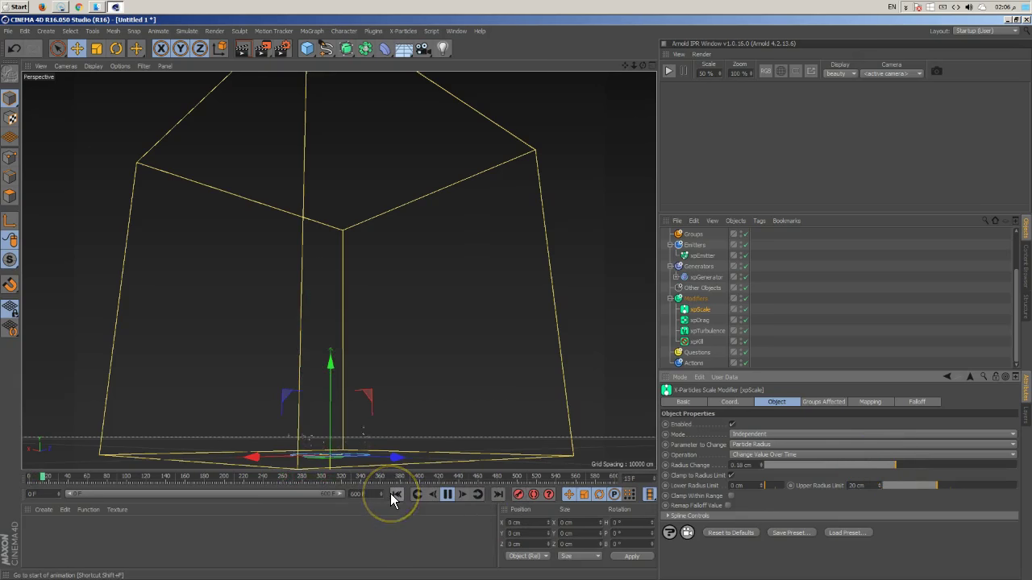
pyautogui.click(482, 522)
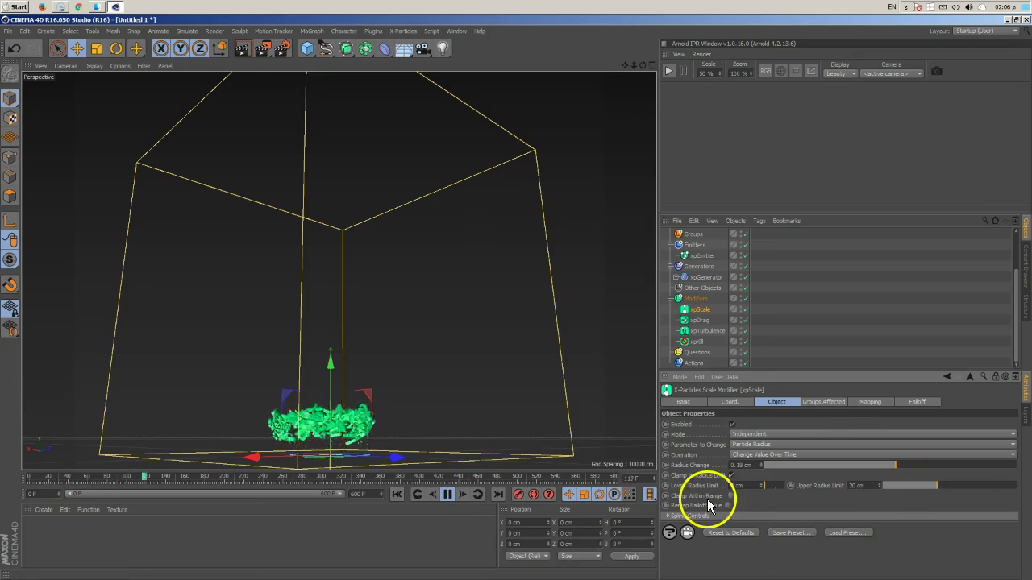
# Try the simulation without xpScale's radius limit clamping and with xpDrag disabled, and switch both back on.
pyautogui.click(731, 476)
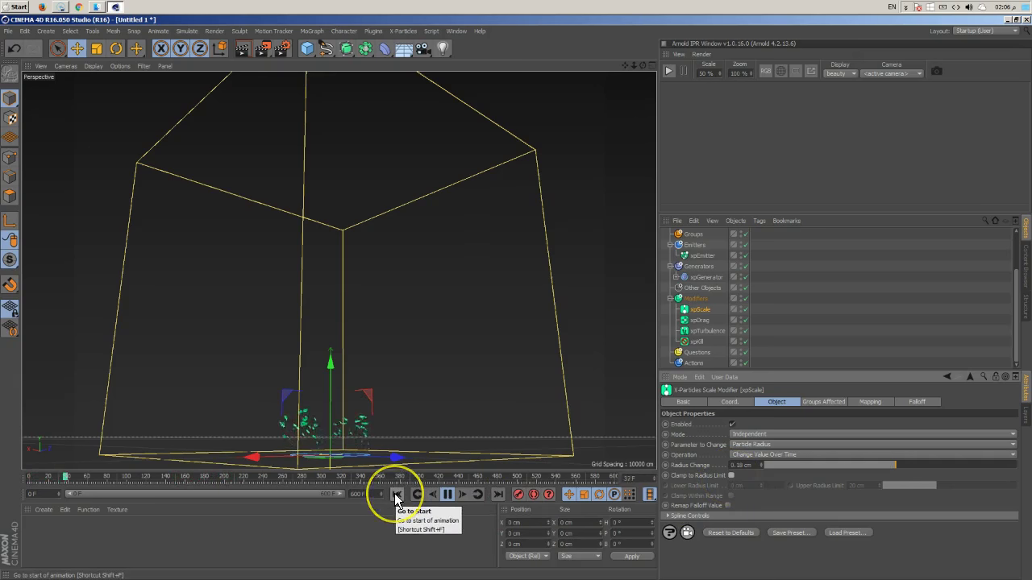
pyautogui.click(745, 321)
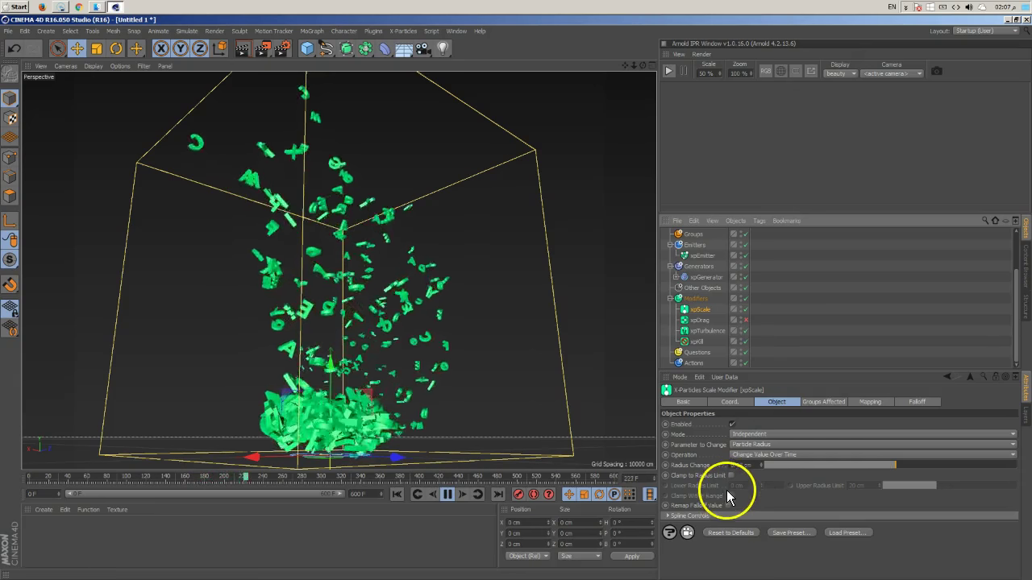
pyautogui.click(732, 476)
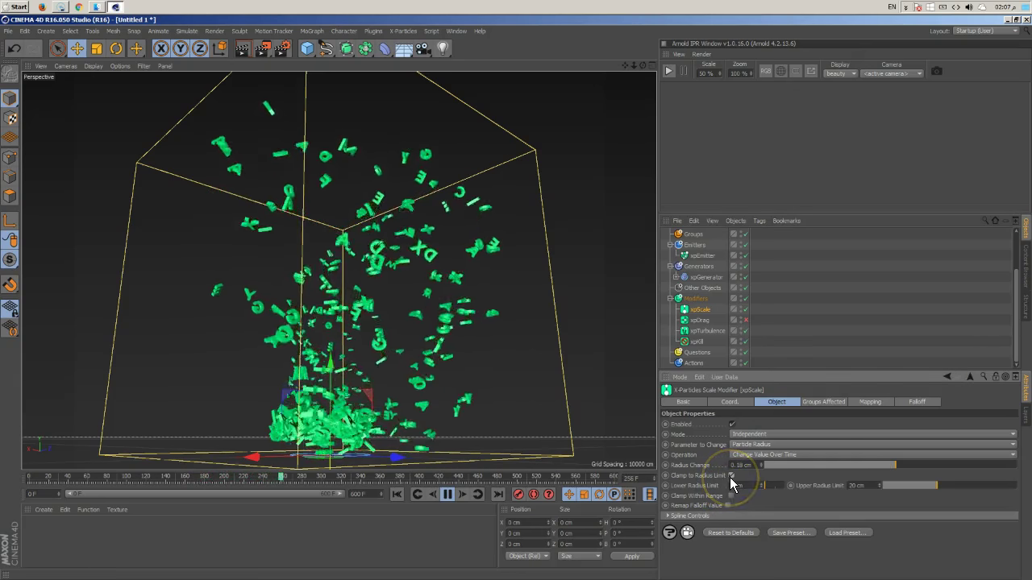
pyautogui.click(700, 320)
pyautogui.click(747, 322)
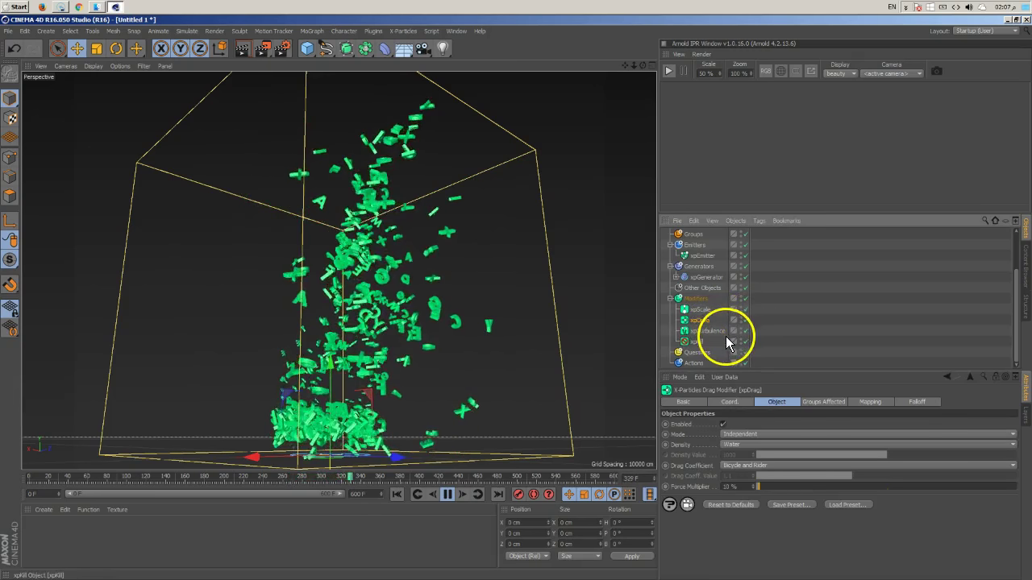
# Check the emitter's modifier settings, move xpDrag below xpKill at the end of the Modifiers group, and replay the simulation.
pyautogui.click(700, 256)
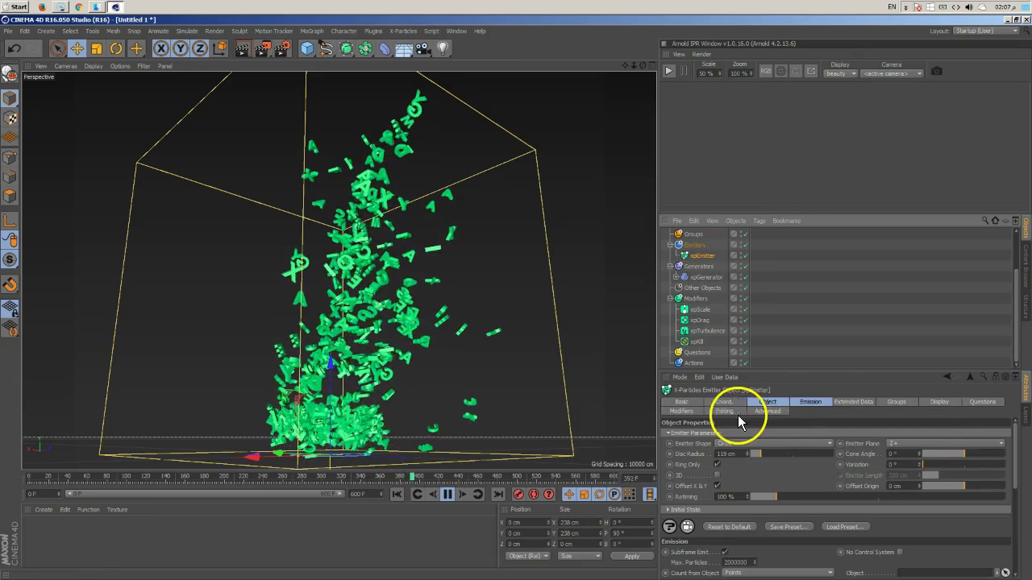
pyautogui.click(682, 412)
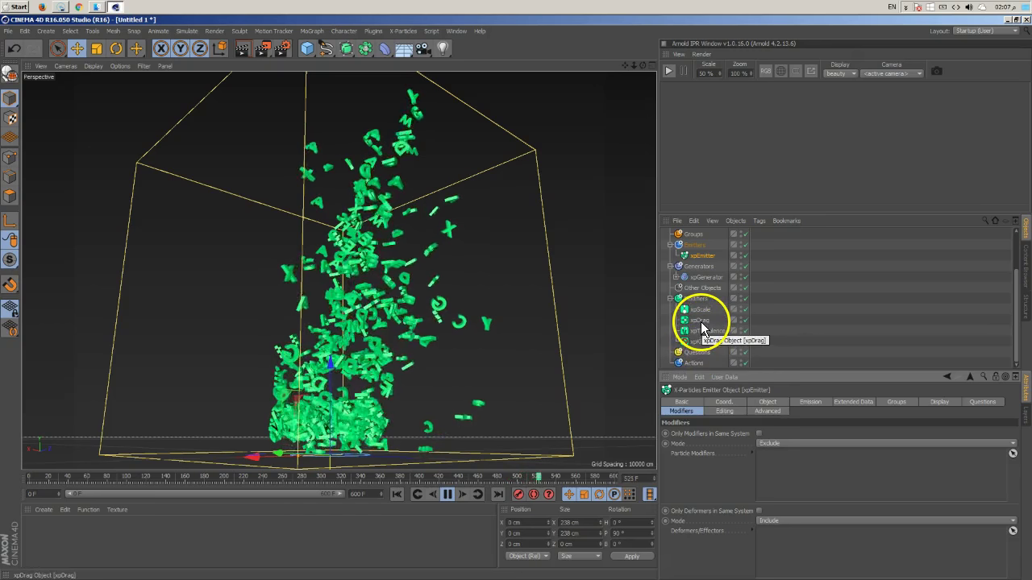
pyautogui.moveTo(701, 322); pyautogui.dragTo(700, 348)
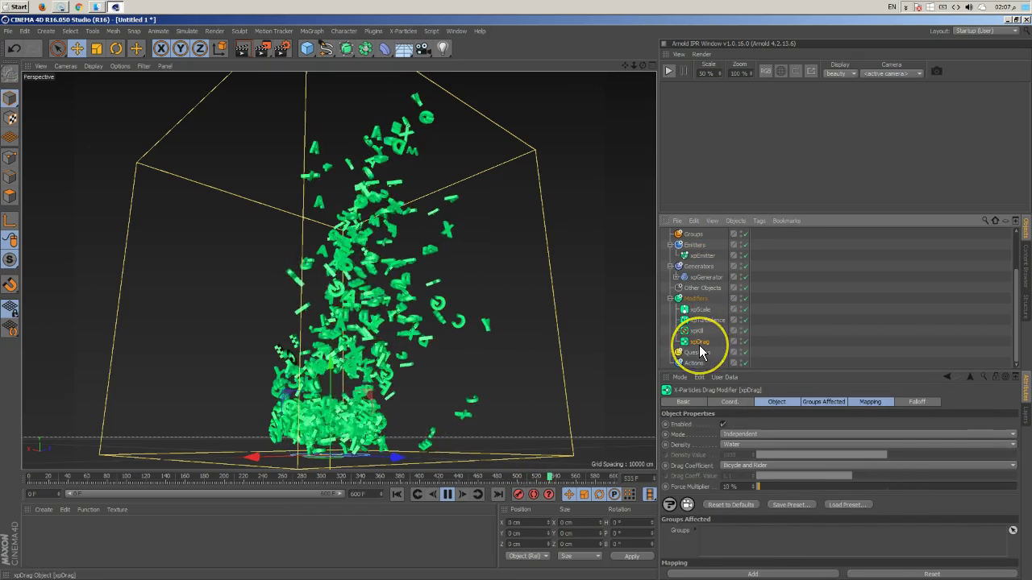
pyautogui.click(397, 493)
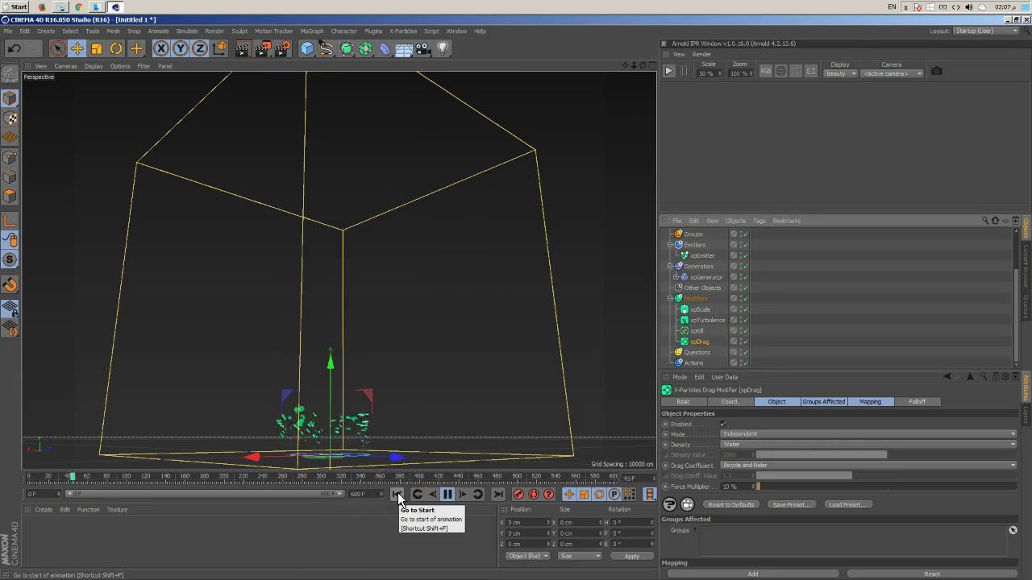
# Set xpDrag's drag coefficient to Sphere and its force multiplier to 1 %, and replay the simulation.
pyautogui.click(746, 466)
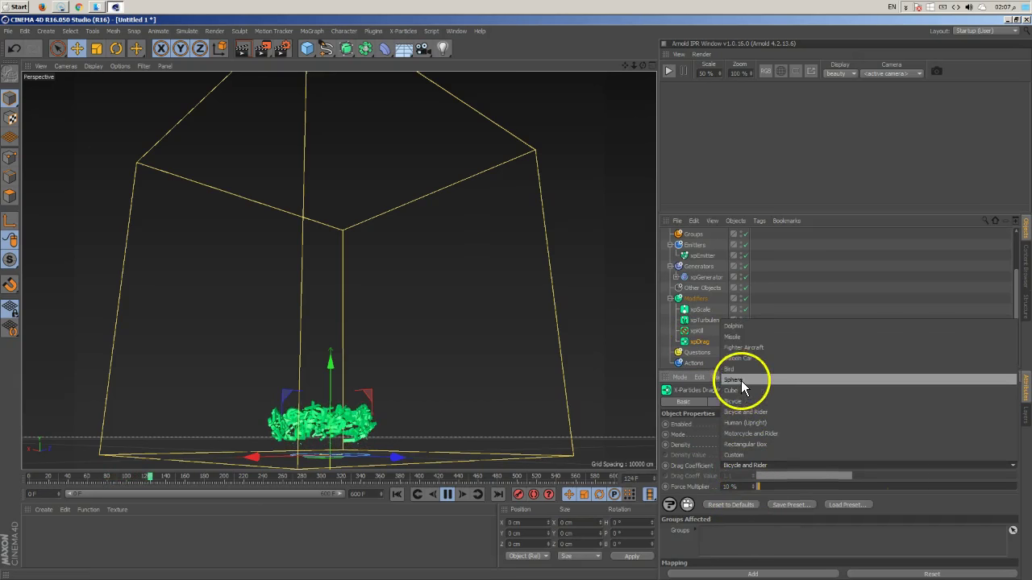
pyautogui.click(740, 379)
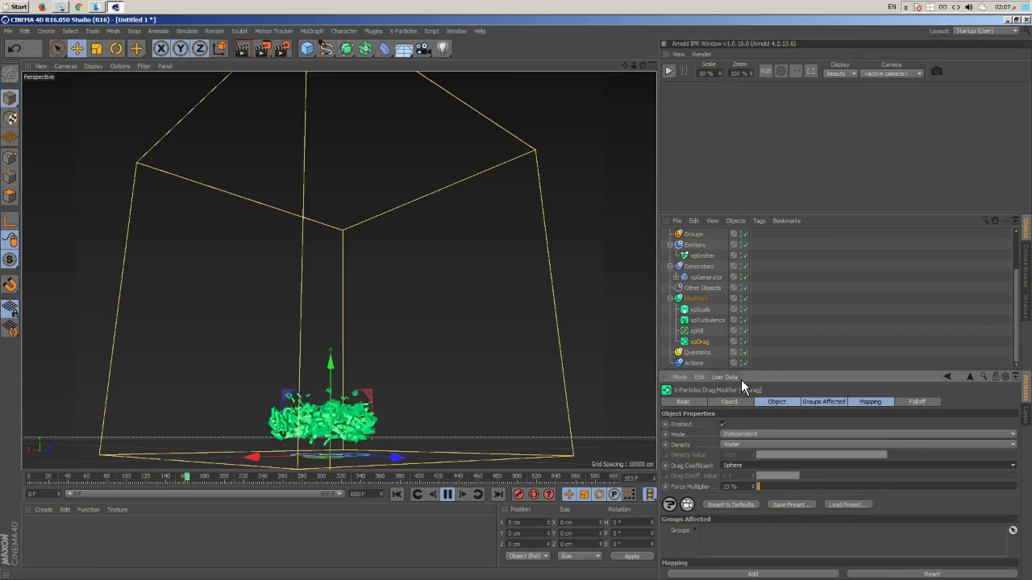
pyautogui.click(730, 487)
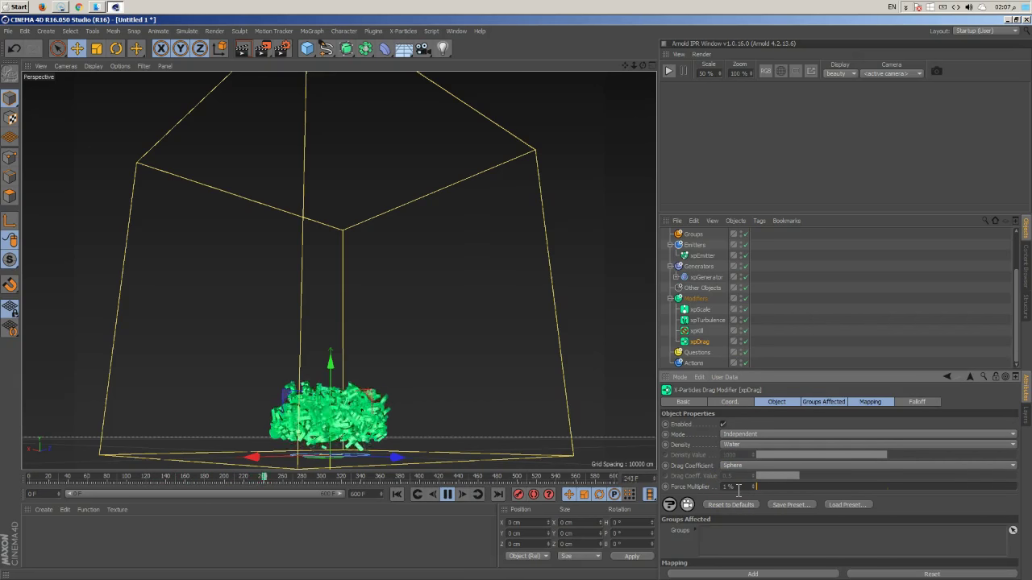
pyautogui.click(792, 465)
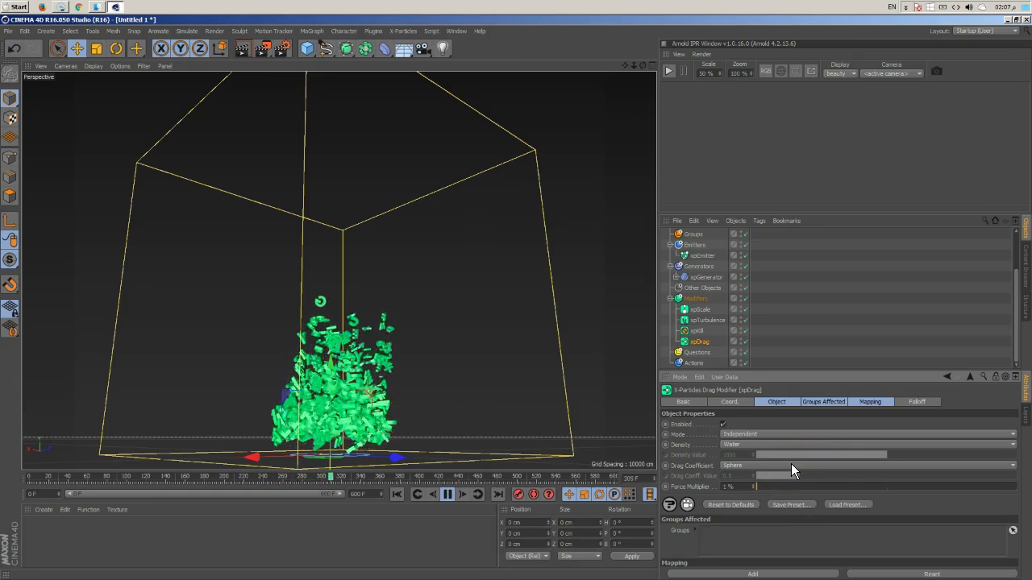
pyautogui.click(397, 493)
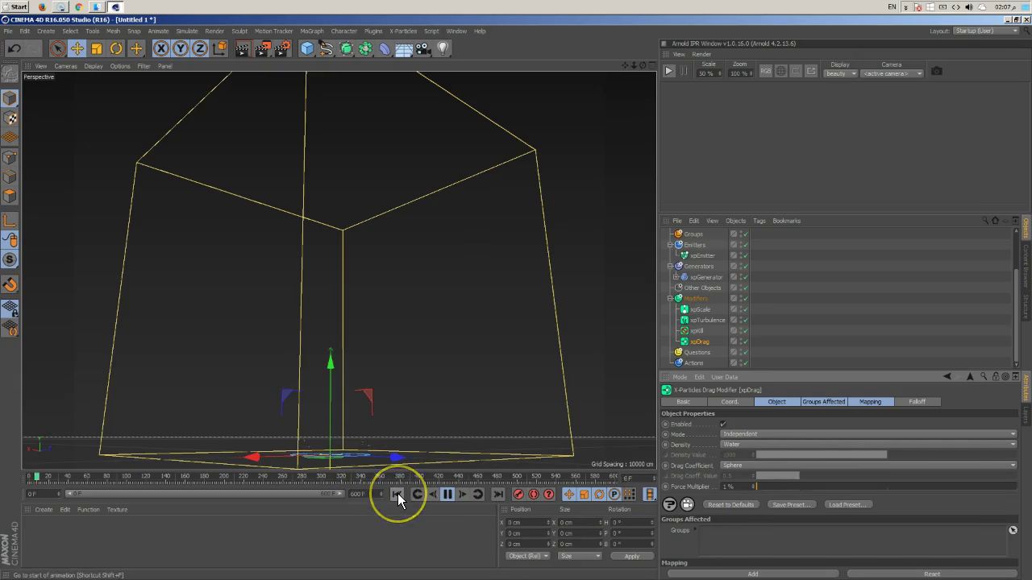
pyautogui.click(615, 495)
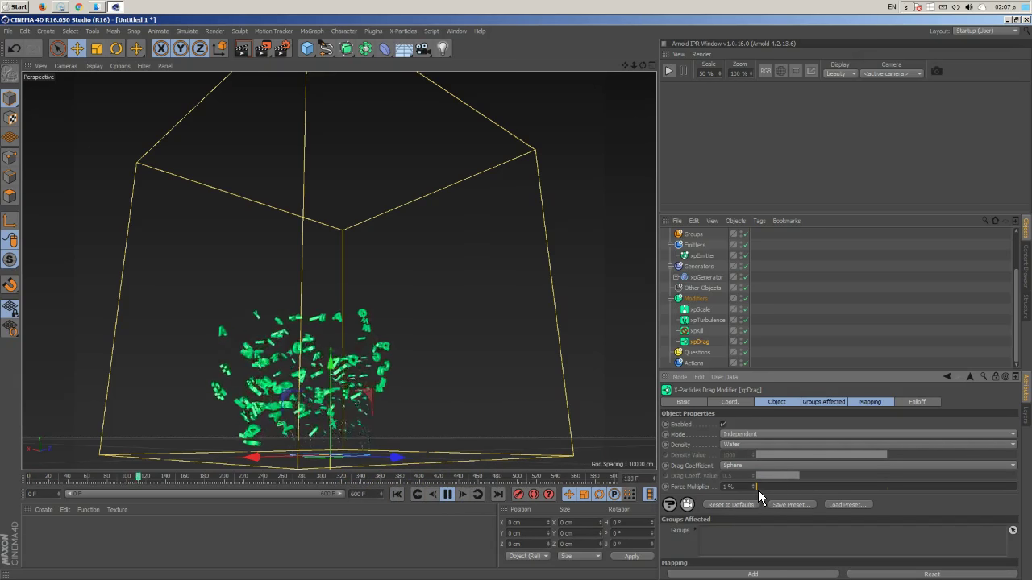
# Set xpDrag's density to Air and its force multiplier to 5 %.
pyautogui.click(749, 446)
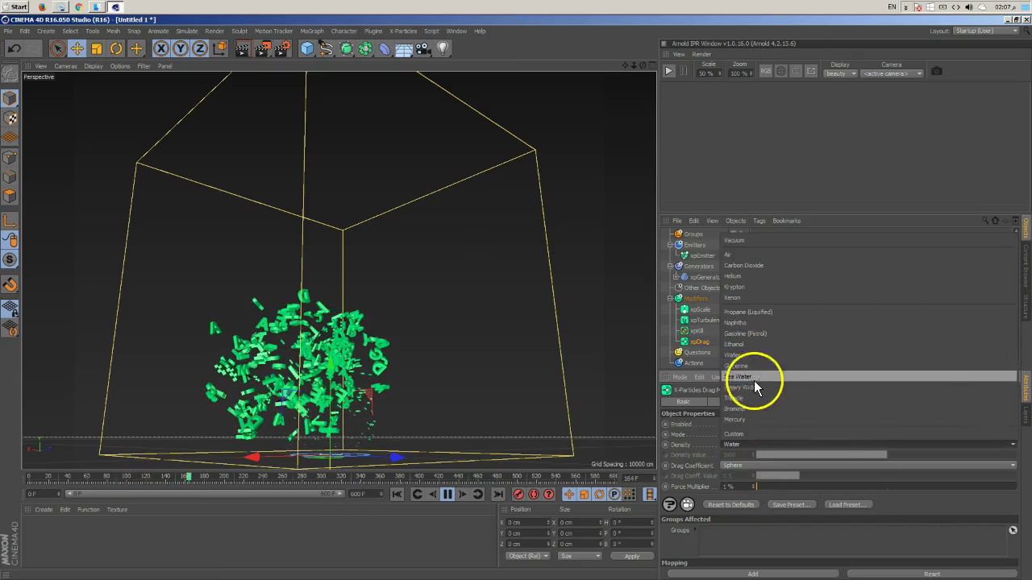
pyautogui.click(763, 254)
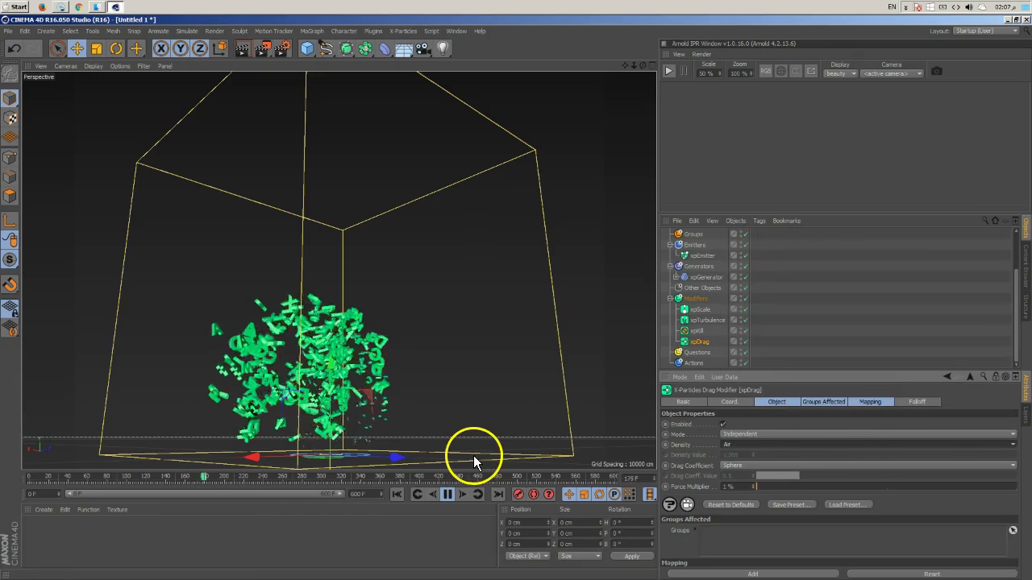
pyautogui.click(745, 486)
pyautogui.write('5')
pyautogui.press('Return')
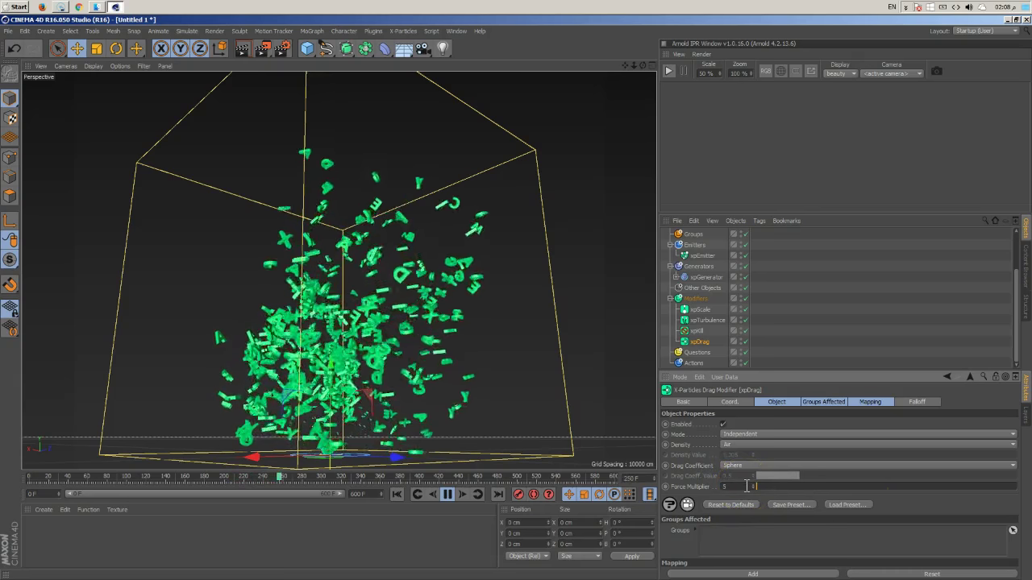
# Set xpDrag's drag coefficient to Motorcycle and Rider and its force multiplier to 20 %, replaying the simulation.
pyautogui.click(746, 466)
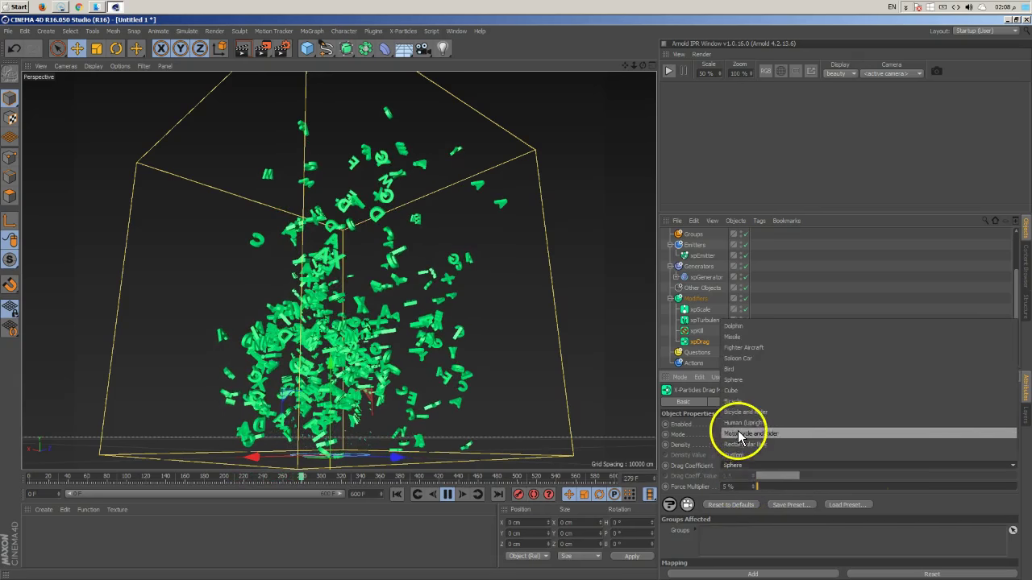
pyautogui.click(738, 431)
pyautogui.click(395, 495)
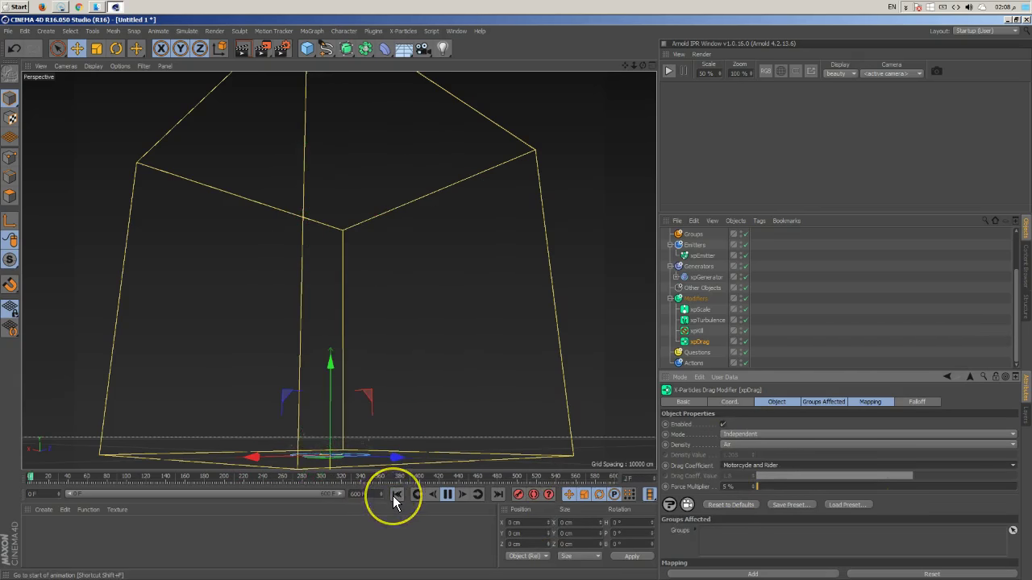
pyautogui.doubleClick(736, 486)
pyautogui.write('20')
pyautogui.press('Return')
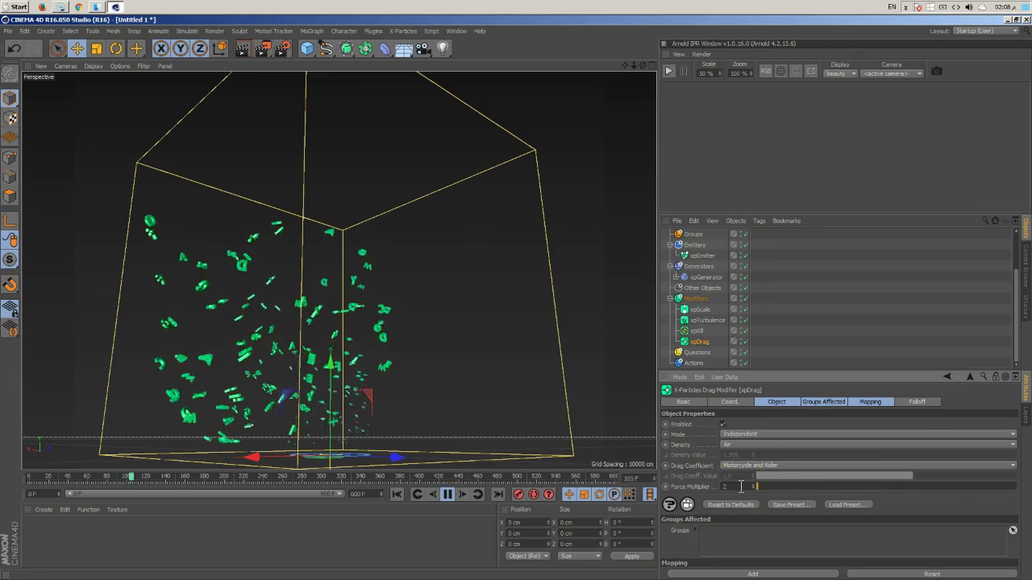
pyautogui.click(395, 495)
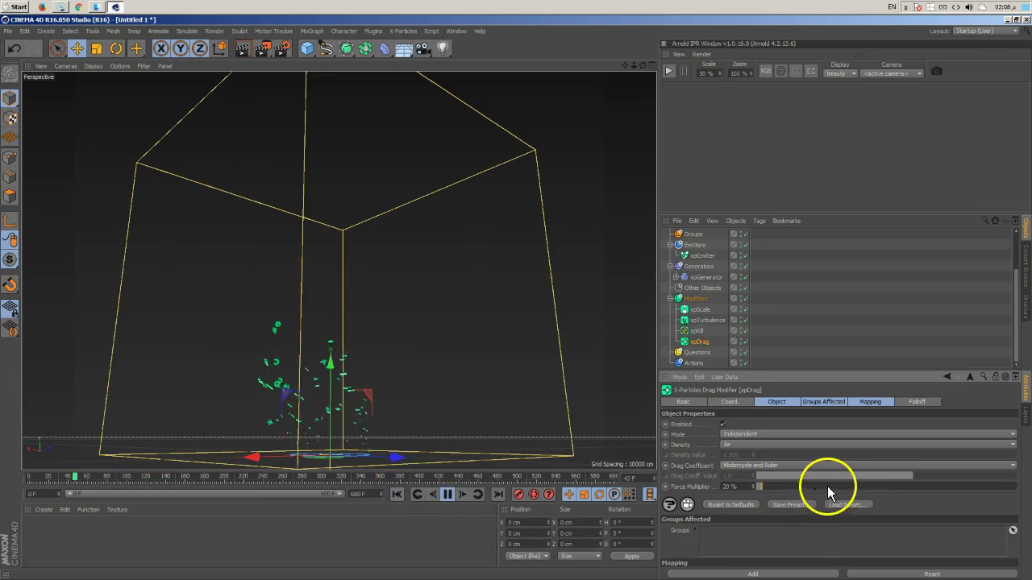
# Set xpDrag's force multiplier to 440 % and replay the simulation.
pyautogui.click(399, 495)
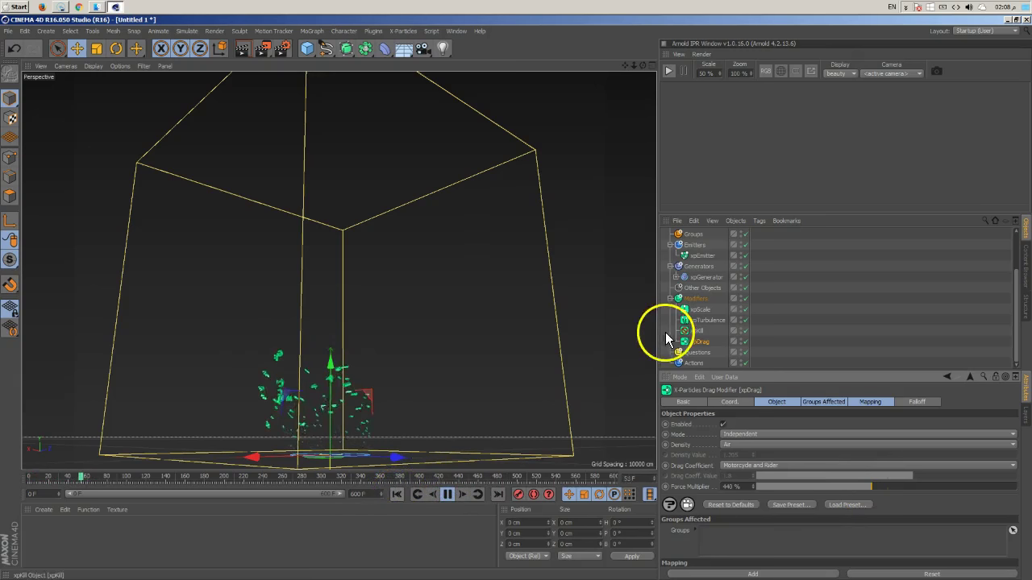
# Review the Scale Using and Rotate Using options of xpGenerator.
pyautogui.click(706, 278)
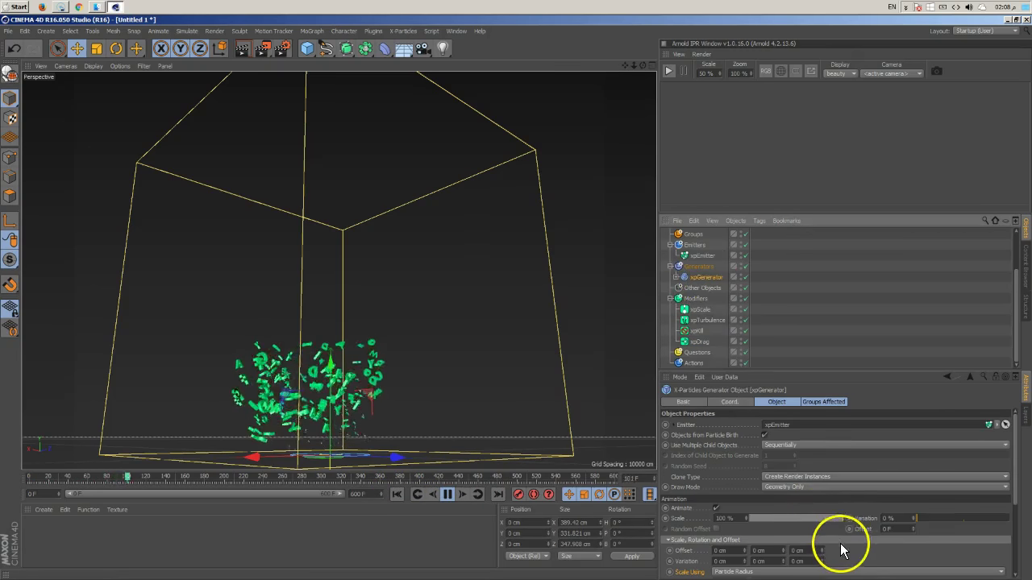
pyautogui.scroll(-3, 840, 551)
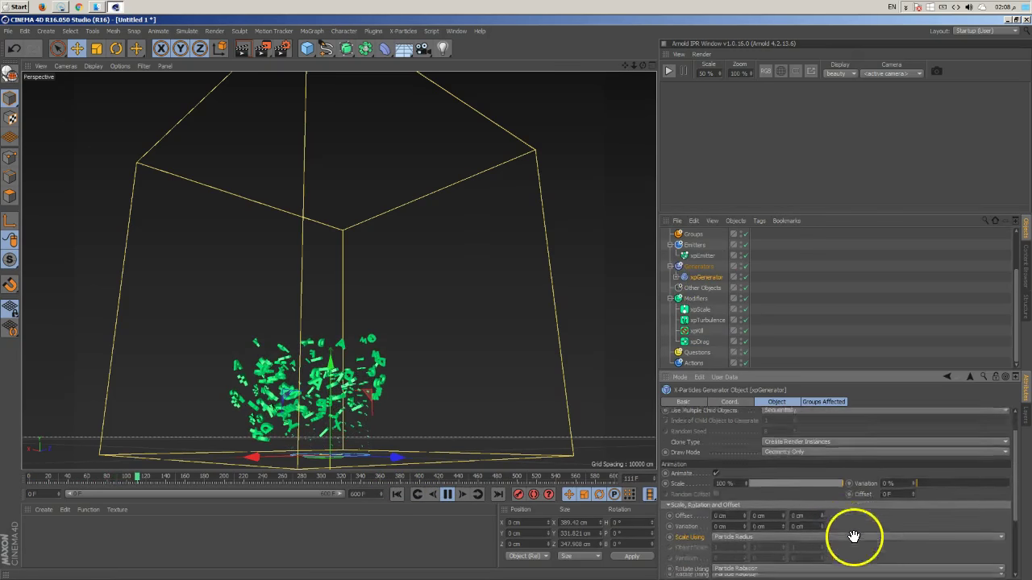
pyautogui.scroll(-3, 856, 500)
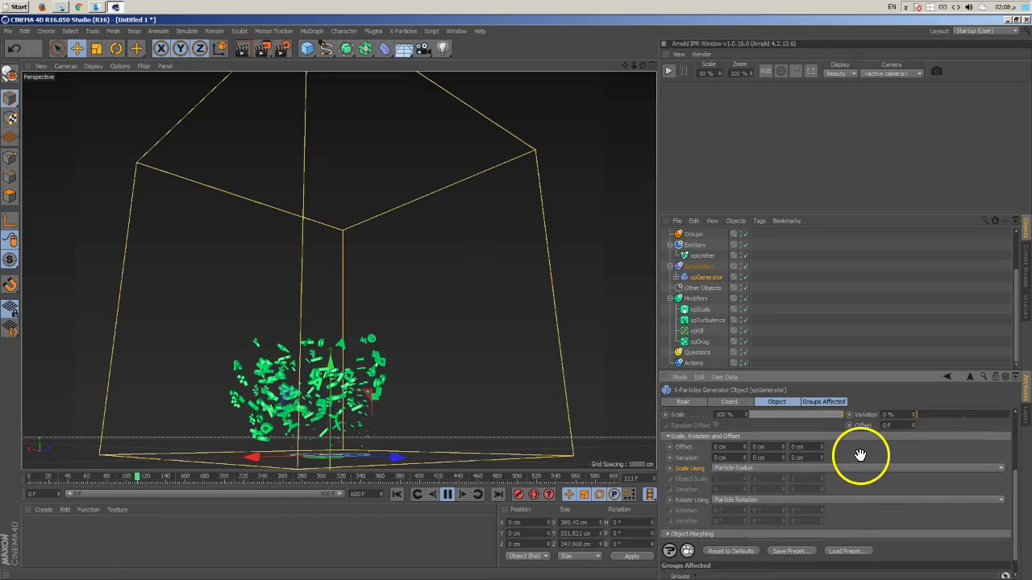
pyautogui.click(755, 465)
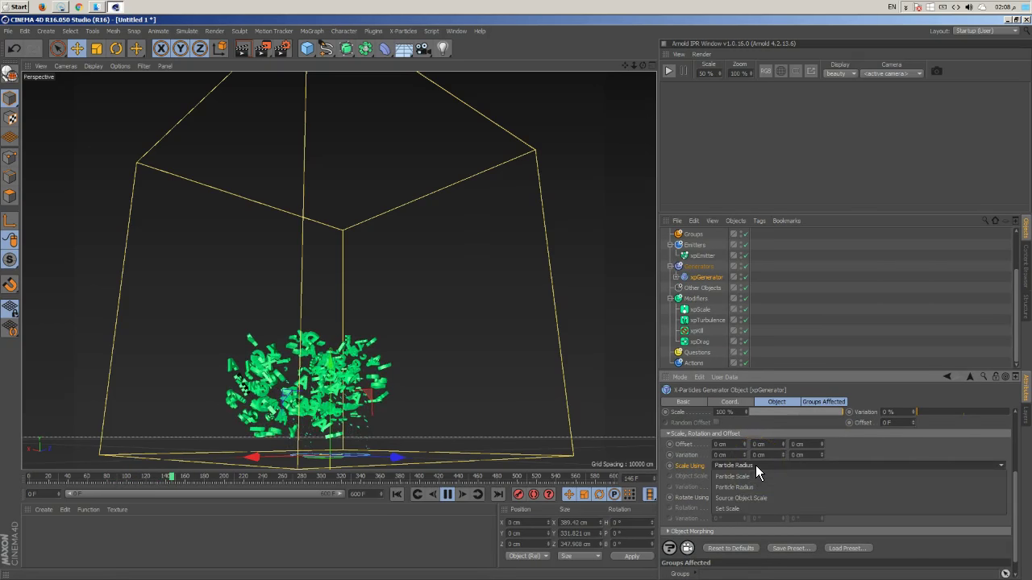
pyautogui.click(754, 500)
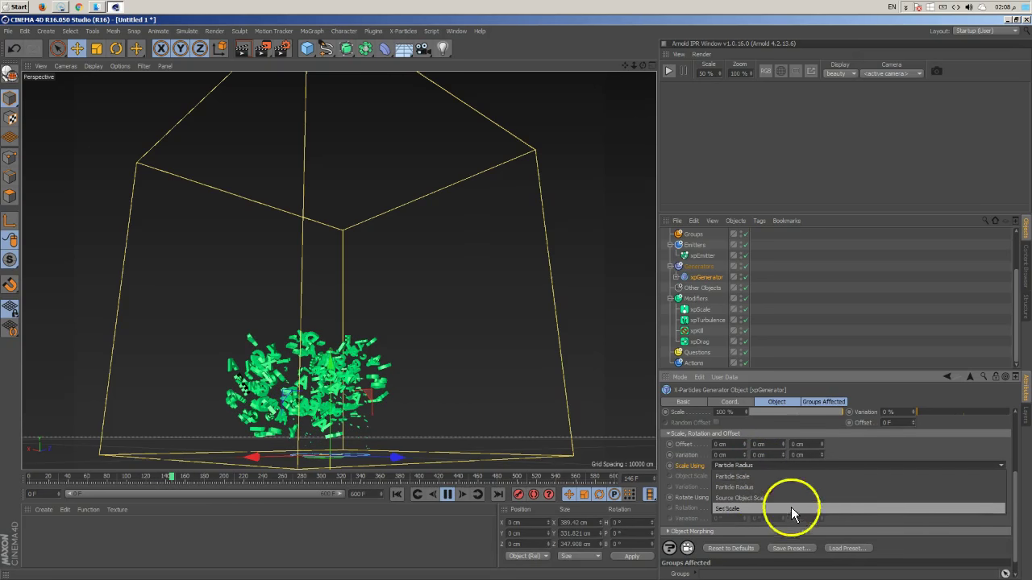
pyautogui.click(890, 531)
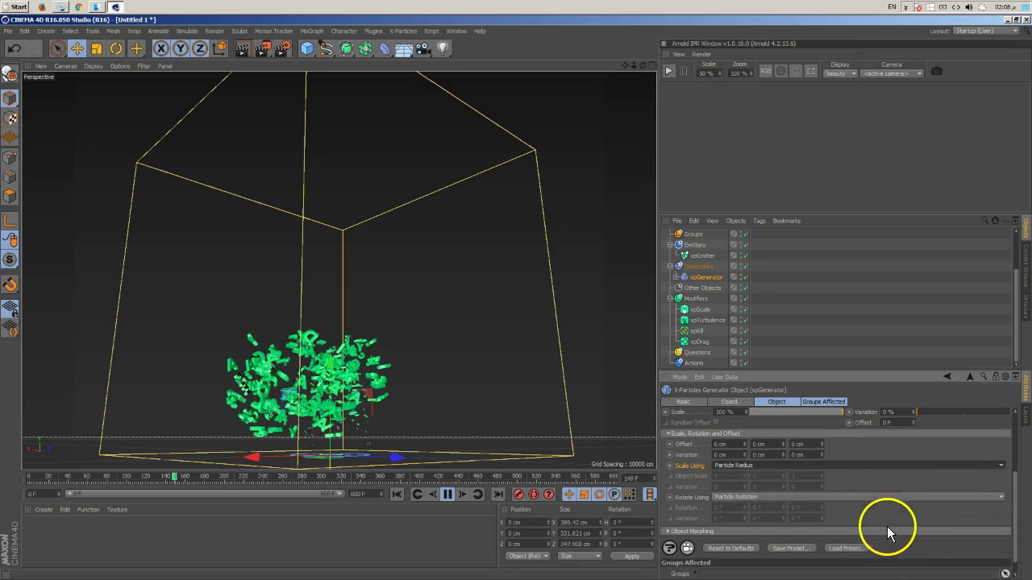
pyautogui.click(683, 499)
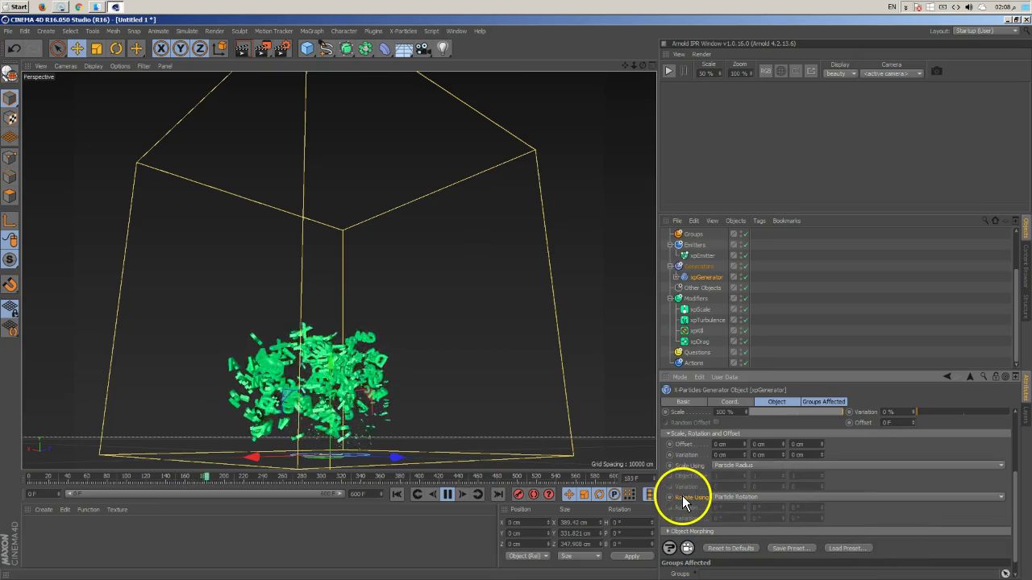
pyautogui.click(741, 497)
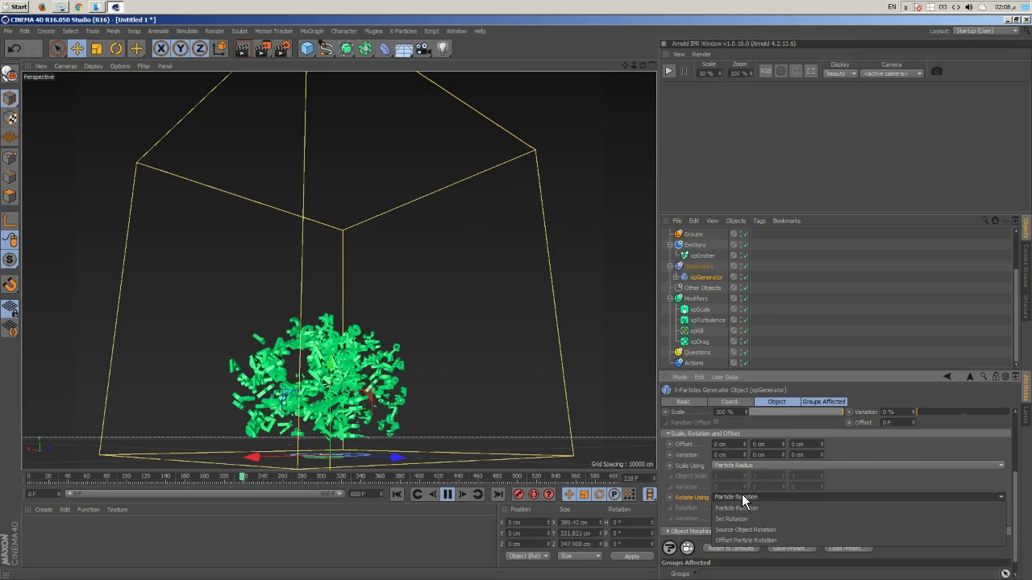
pyautogui.moveTo(741, 494); pyautogui.dragTo(741, 519)
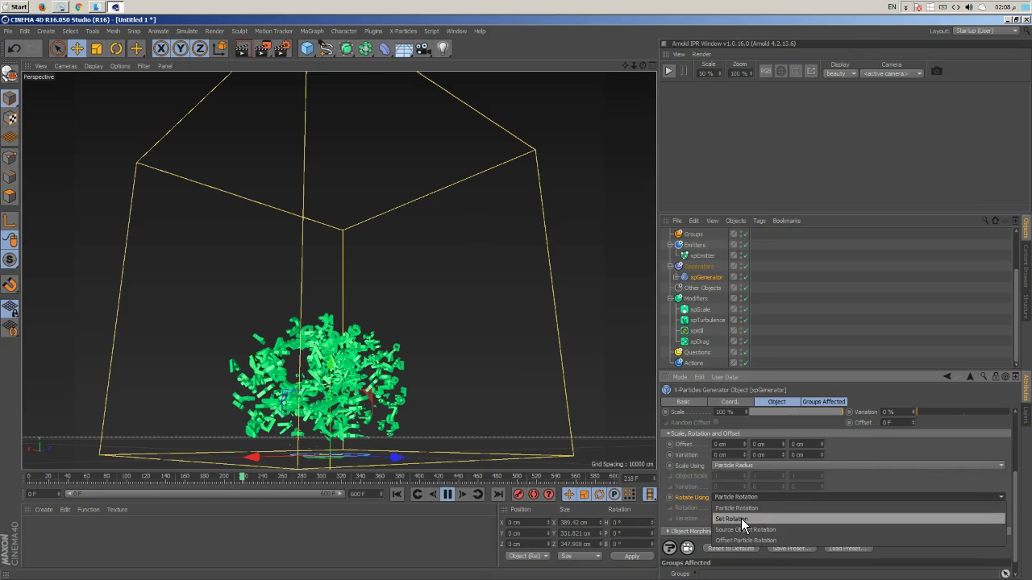
pyautogui.click(783, 467)
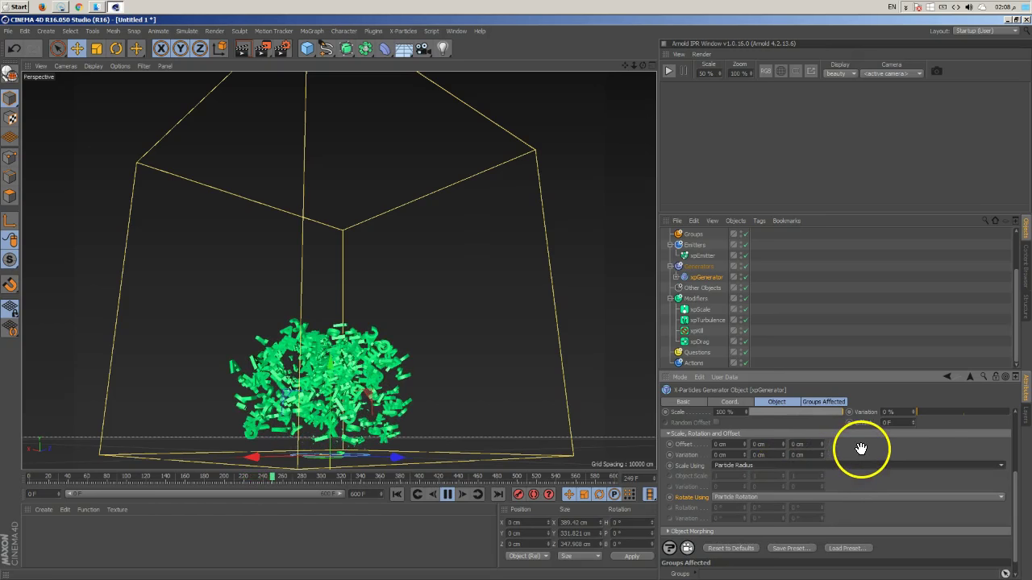
# Set xpGenerator's animation scale variation to 23 % and replay the simulation.
pyautogui.scroll(1, 861, 449)
pyautogui.scroll(1, 864, 475)
pyautogui.scroll(-1, 863, 480)
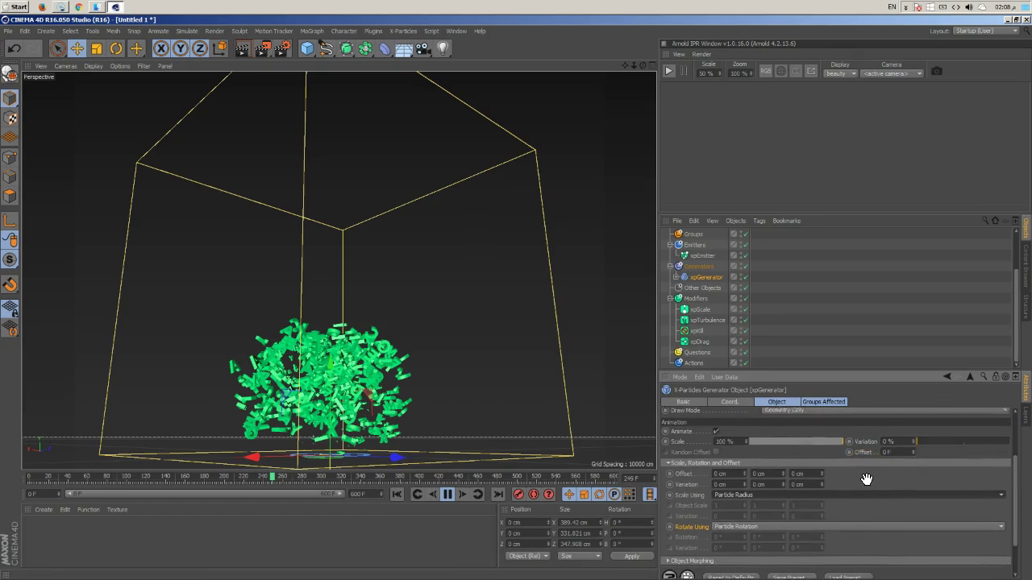
pyautogui.click(393, 497)
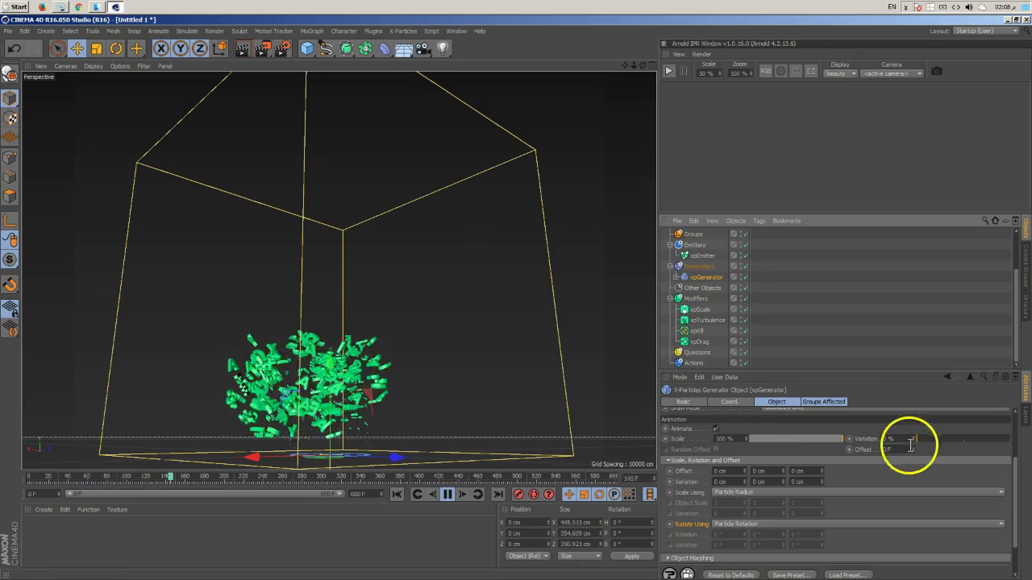
pyautogui.scroll(3, 974, 476)
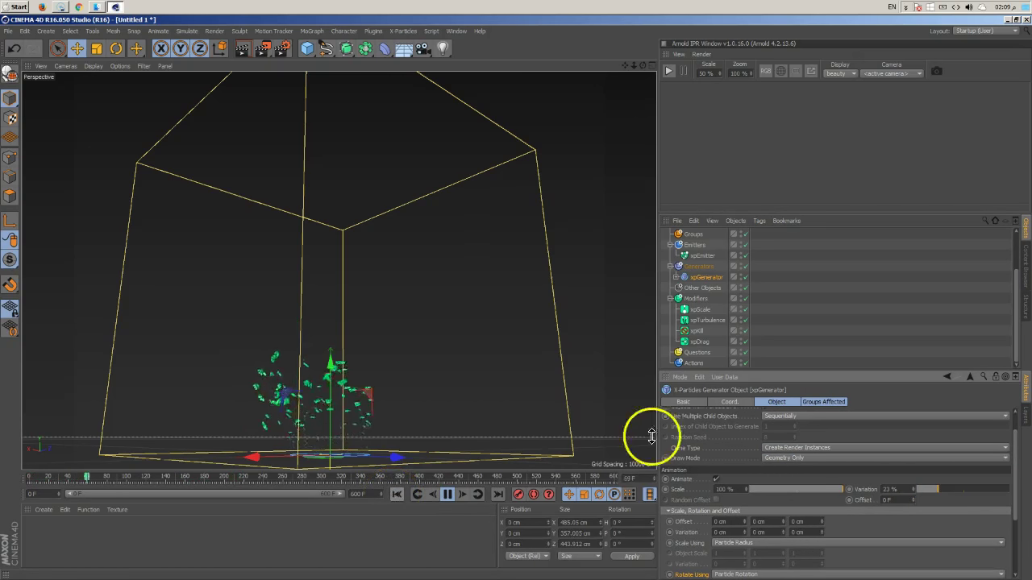
# Set xpDrag's force multiplier to 75 % and replay the simulation.
pyautogui.click(698, 344)
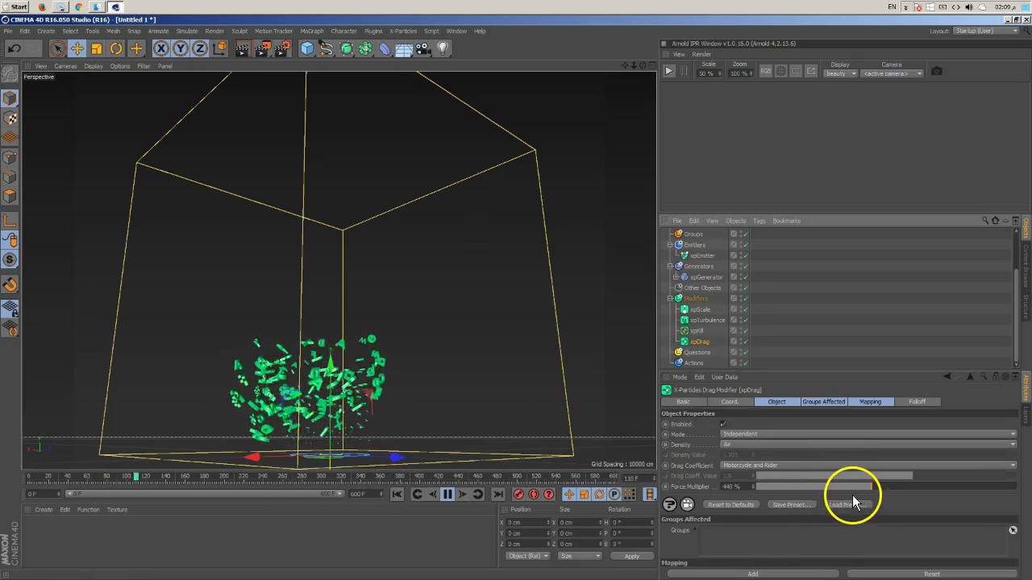
pyautogui.moveTo(816, 491); pyautogui.dragTo(776, 488)
pyautogui.click(397, 494)
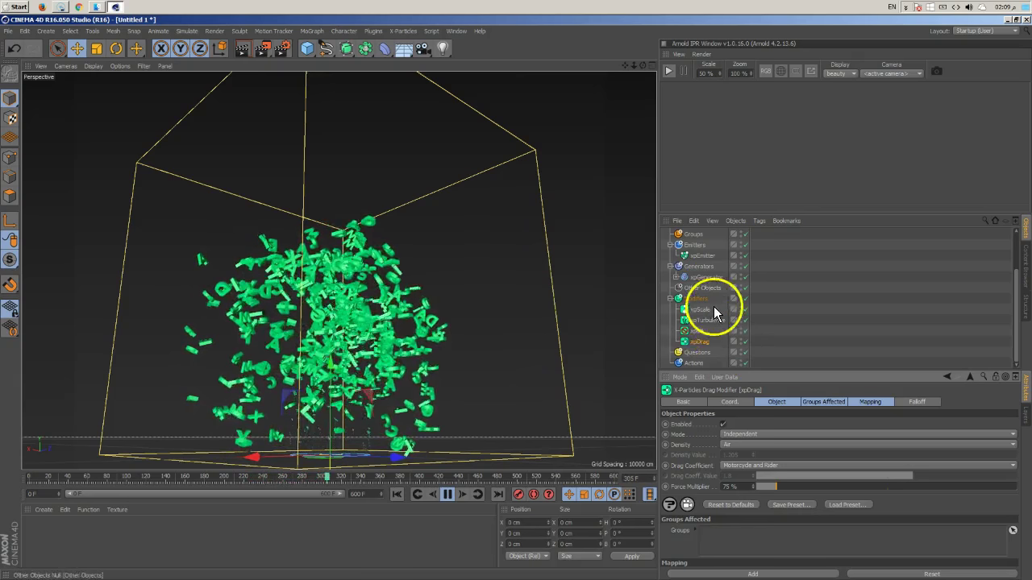
# Disable the xpKill modifier and replay the simulation, viewing the particles from above.
pyautogui.click(709, 331)
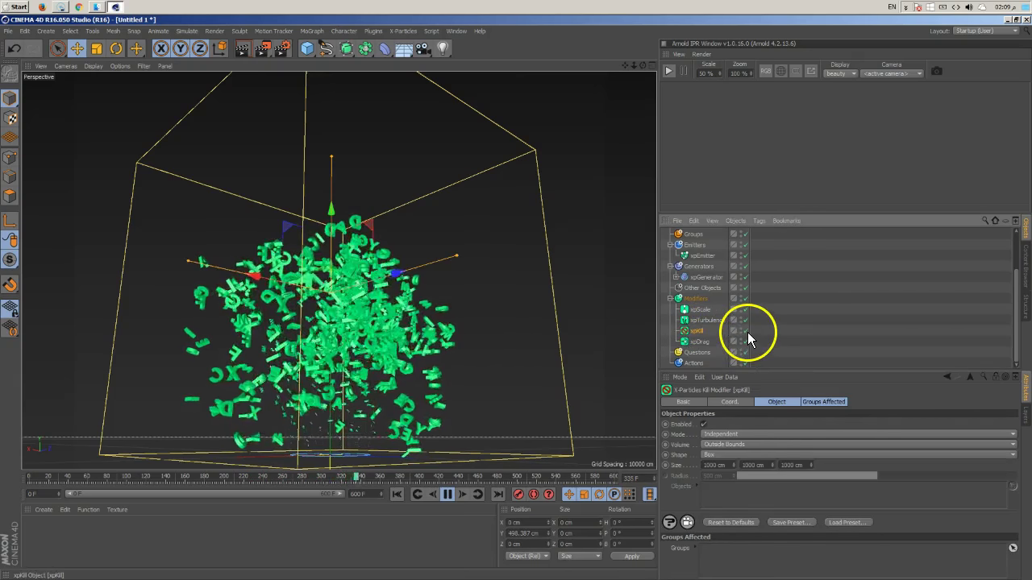
pyautogui.click(746, 332)
pyautogui.click(399, 494)
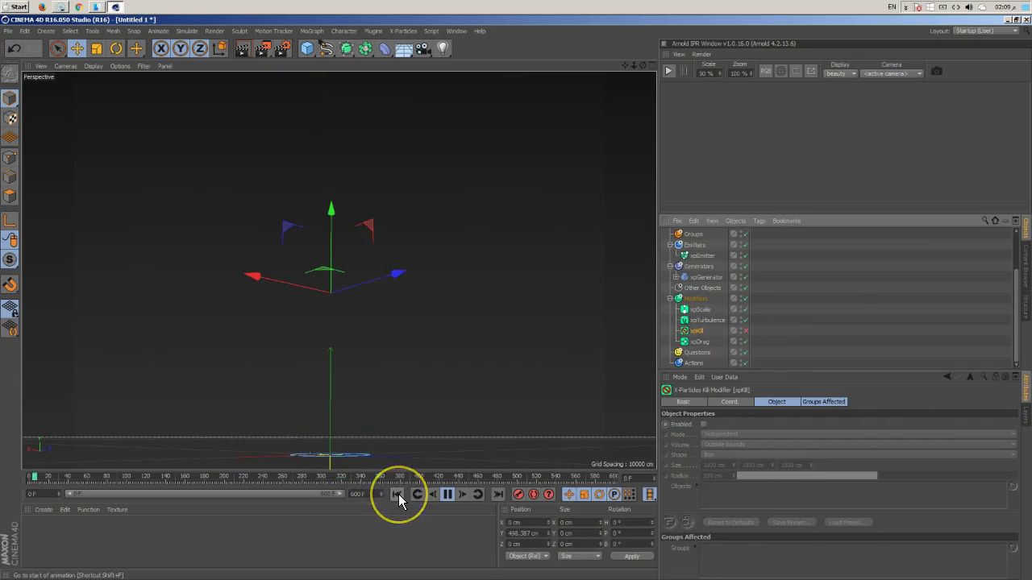
pyautogui.keyDown('alt'); pyautogui.moveTo(334, 357); pyautogui.dragTo(323, 433); pyautogui.keyUp('alt')
pyautogui.scroll(3, 299, 291)
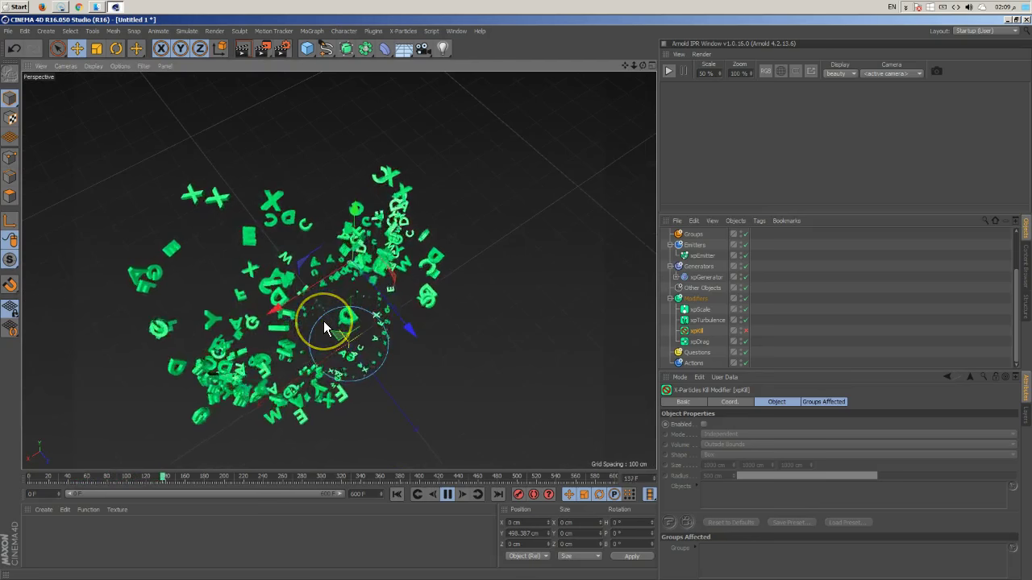
# Set xpDrag's force multiplier to 15 %, then replay the simulation and view the letters up close.
pyautogui.click(699, 341)
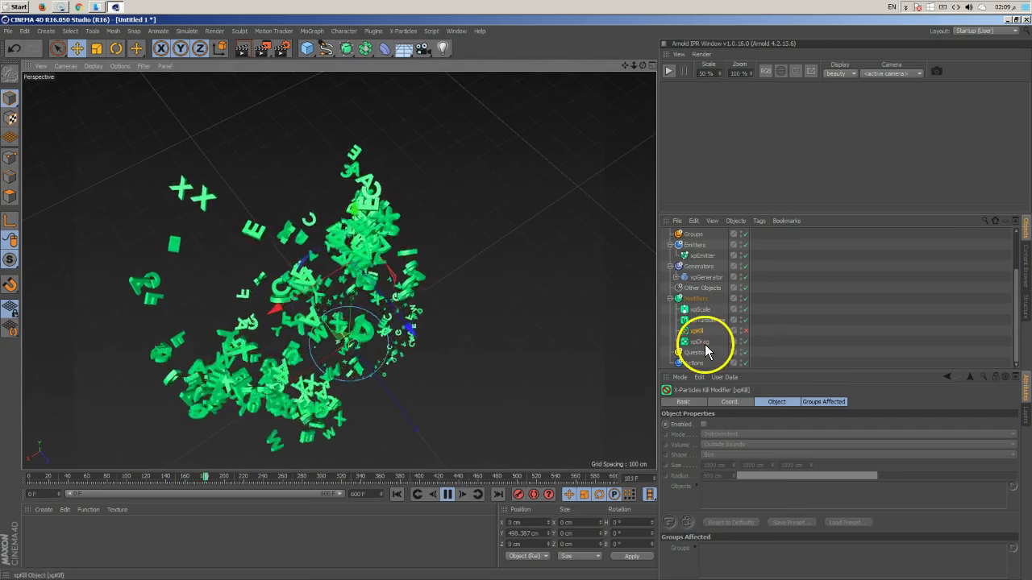
pyautogui.moveTo(775, 487); pyautogui.dragTo(761, 487)
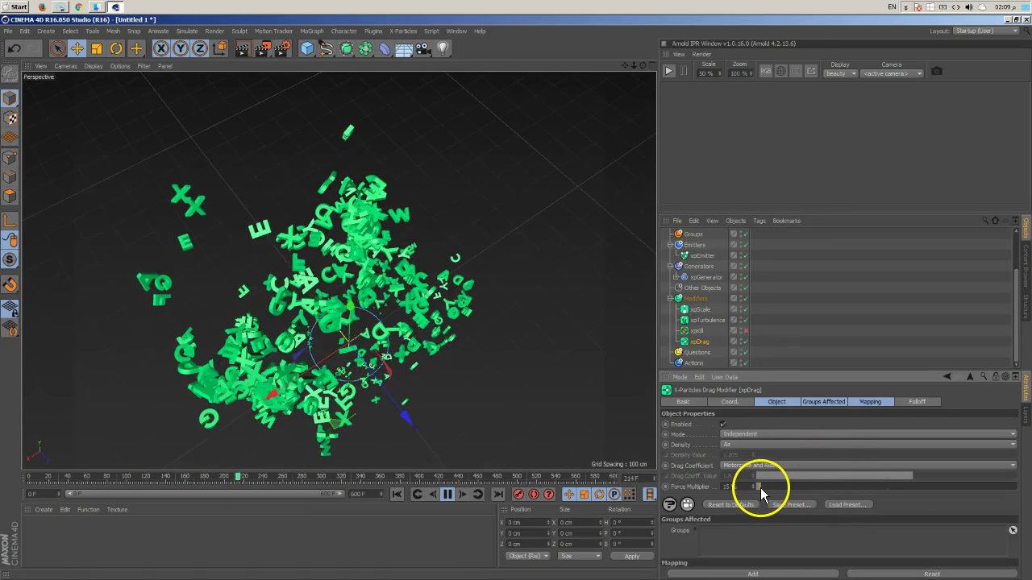
pyautogui.click(398, 495)
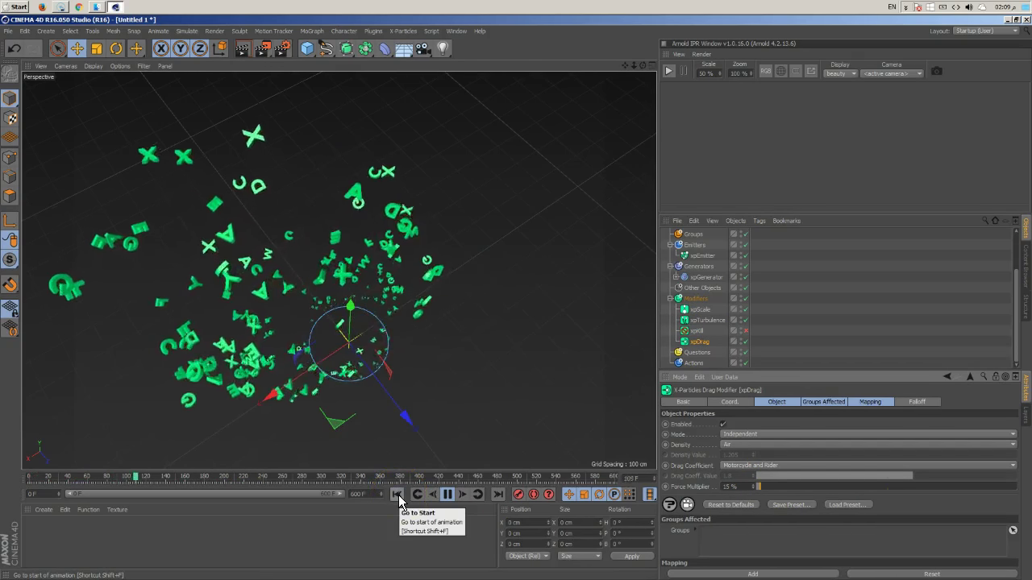
pyautogui.keyDown('alt'); pyautogui.moveTo(376, 341); pyautogui.dragTo(434, 337); pyautogui.keyUp('alt')
pyautogui.keyDown('alt'); pyautogui.moveTo(449, 345); pyautogui.dragTo(443, 313); pyautogui.keyUp('alt')
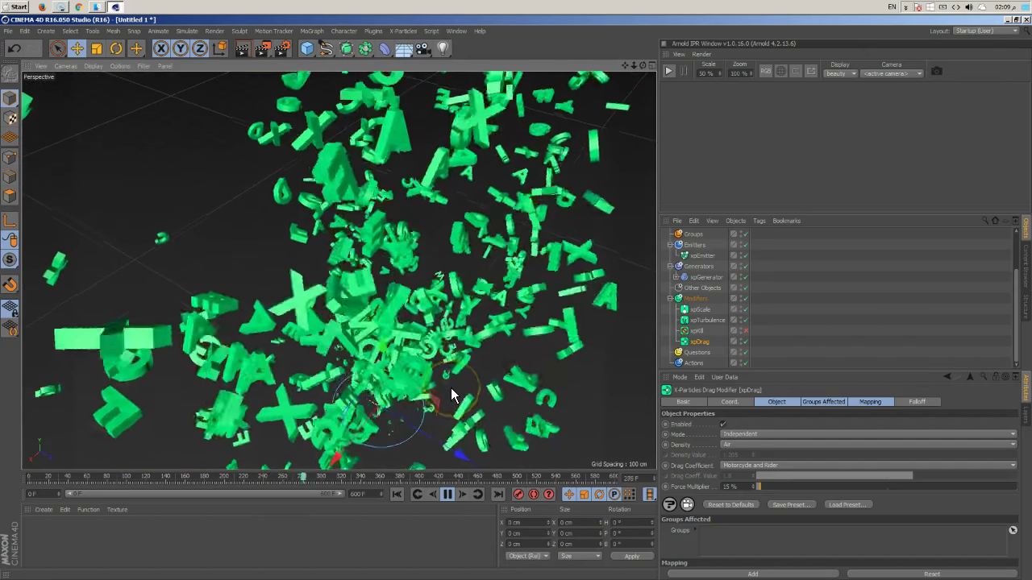
# Select all ten letter extrudes under xpGenerator and set their start and end caps to Fillet Cap.
pyautogui.click(676, 276)
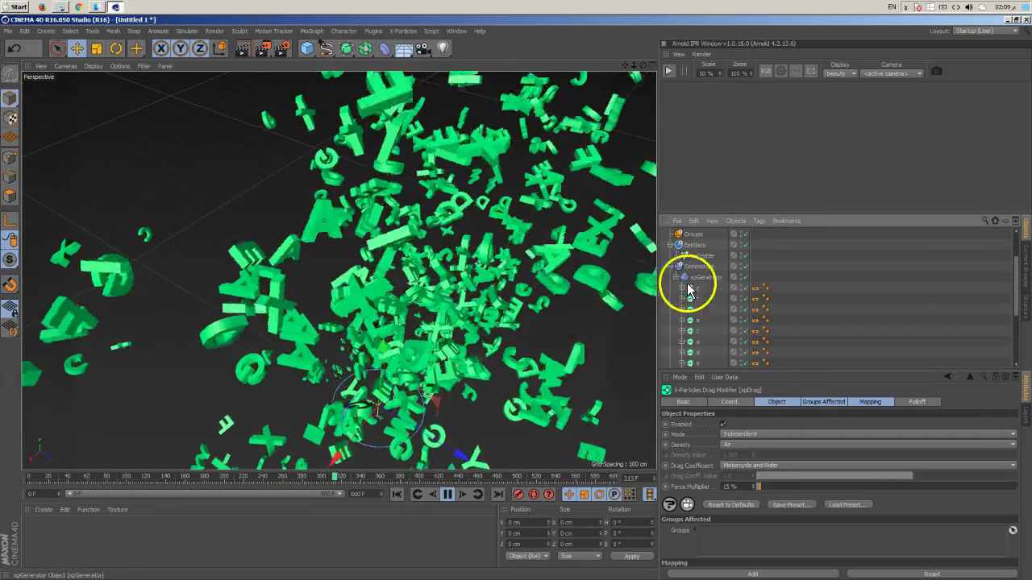
pyautogui.click(693, 278)
pyautogui.keyDown('shift'); pyautogui.click(693, 277); pyautogui.keyUp('shift')
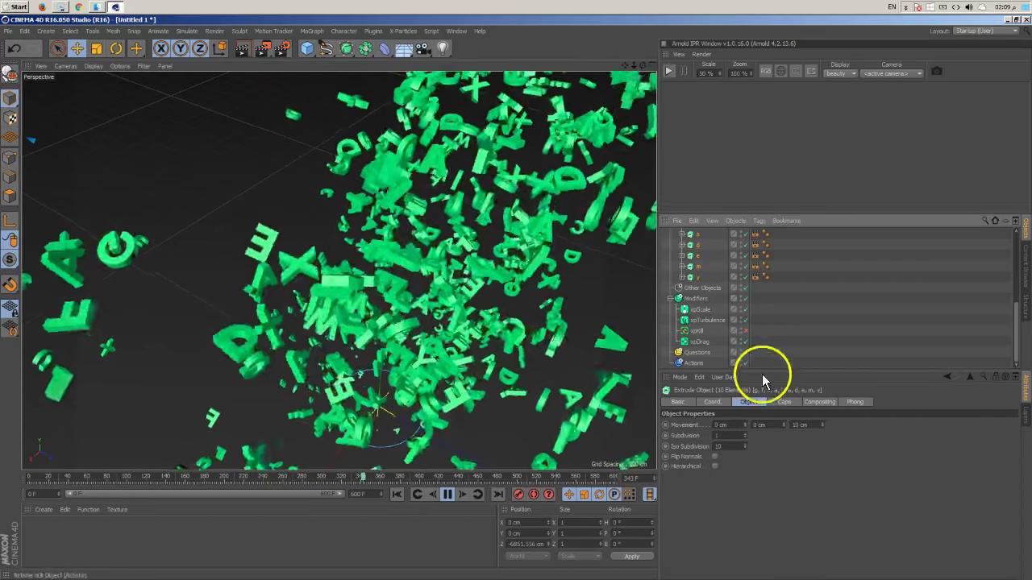
pyautogui.click(786, 402)
pyautogui.click(783, 425)
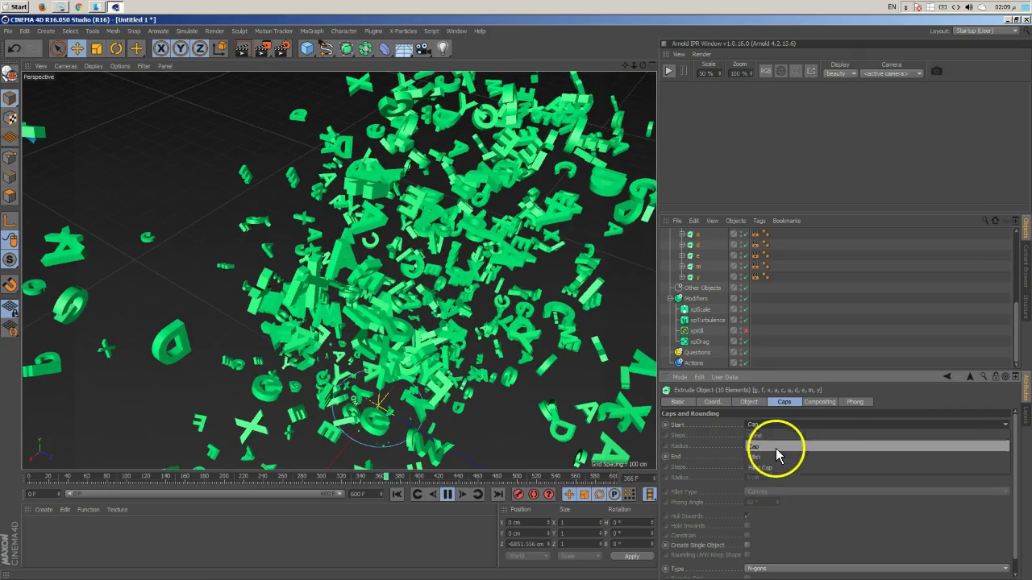
pyautogui.click(774, 467)
pyautogui.click(770, 456)
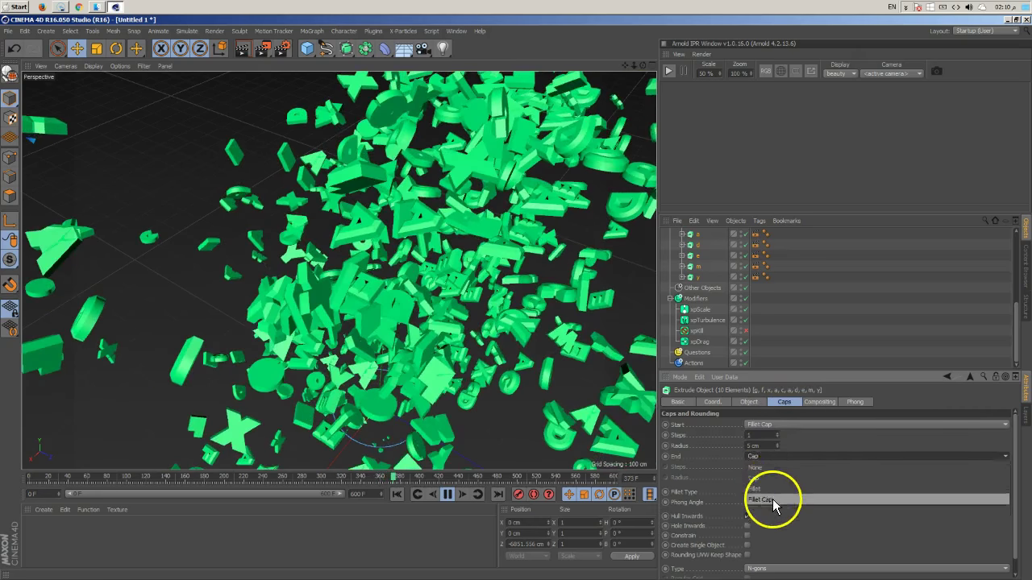
pyautogui.click(773, 500)
# Set the start and end fillet radius of the letter extrudes to 2 cm.
pyautogui.click(766, 446)
pyautogui.write('2')
pyautogui.click(766, 476)
pyautogui.write('2')
# Give the letter extrudes' start and end fillets 2 steps and a 1 cm radius, and pause the playback.
pyautogui.click(765, 467)
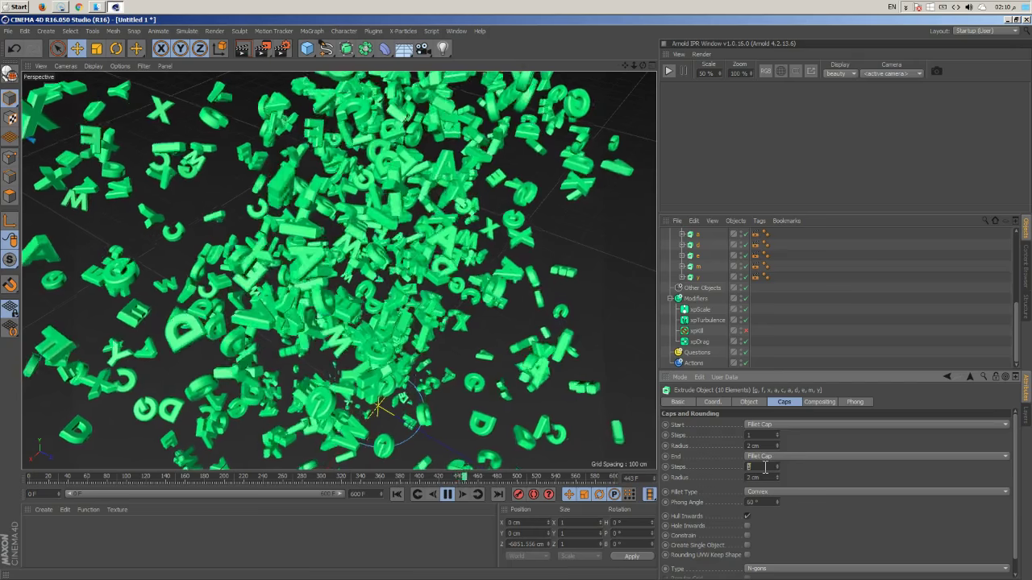
pyautogui.click(755, 436)
pyautogui.write('2')
pyautogui.click(764, 445)
pyautogui.write('1')
pyautogui.click(767, 477)
pyautogui.write('1')
pyautogui.click(768, 467)
pyautogui.write('2')
pyautogui.press('Return')
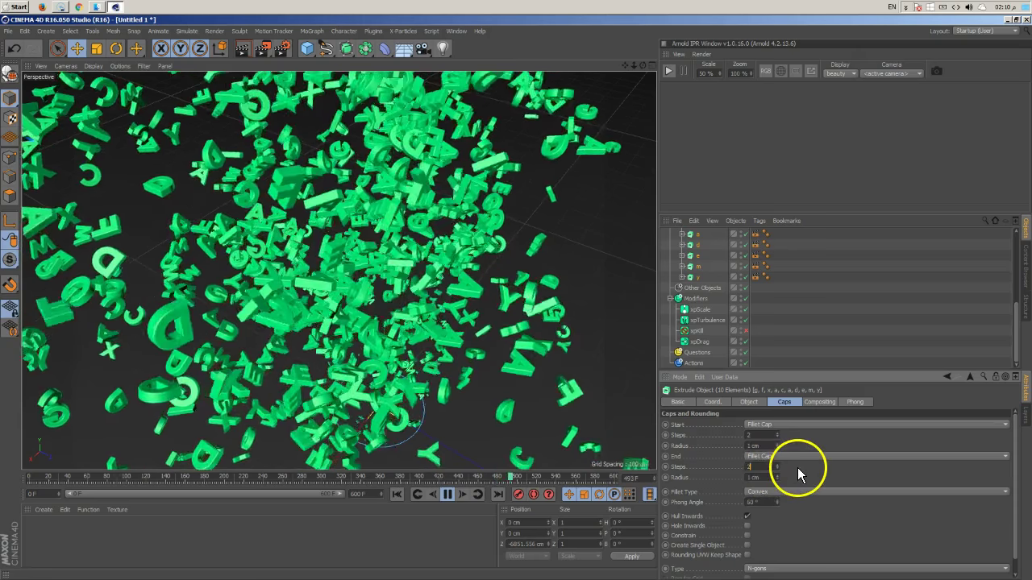
pyautogui.click(449, 495)
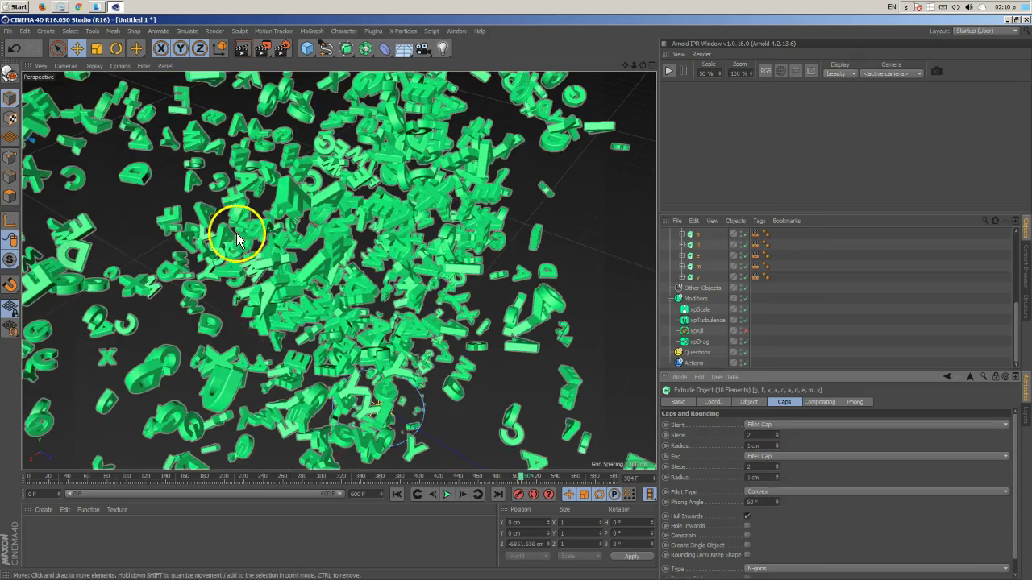